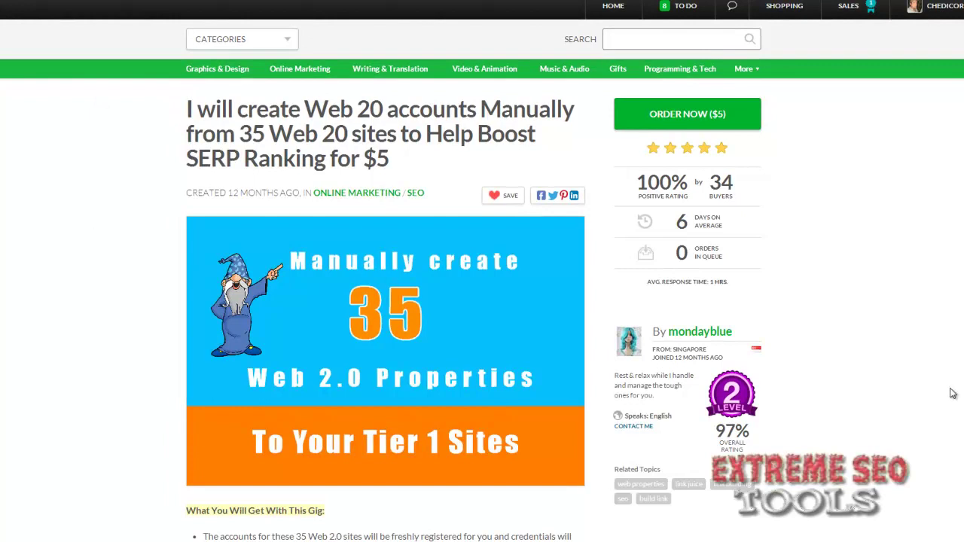
Examine the Web 2.0 accounts gig and the software and specifications included in the SEO Tools VPS plans
{"action": "scroll", "coordinate": [319, 283], "scroll_direction": "down", "scroll_amount": 1}
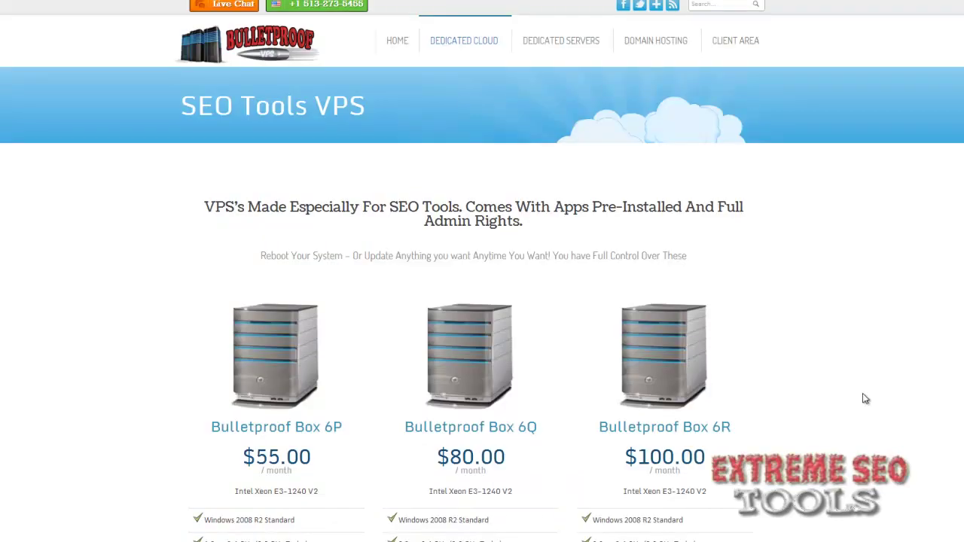
{"action": "mouse_move", "coordinate": [463, 44]}
{"action": "scroll", "coordinate": [826, 324], "scroll_direction": "down", "scroll_amount": 1}
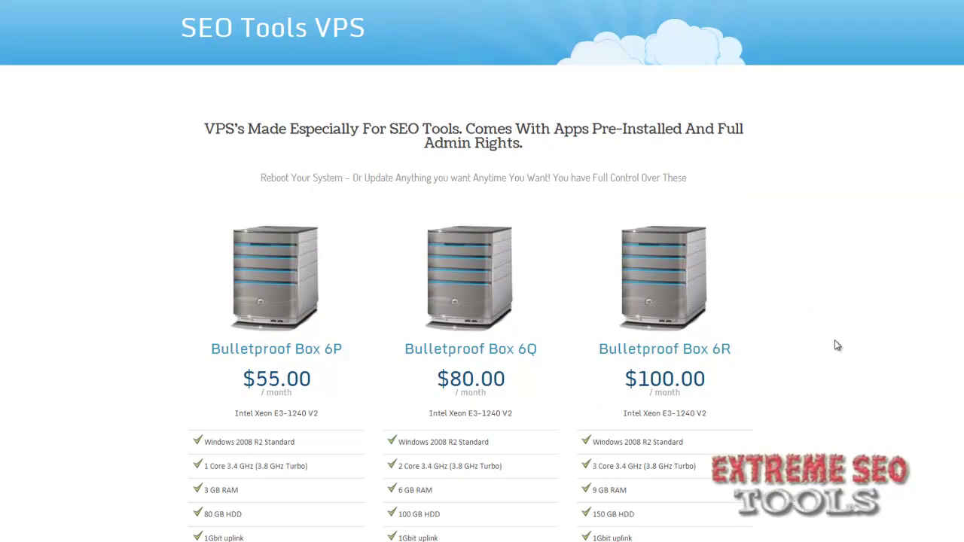
{"action": "scroll", "coordinate": [806, 386], "scroll_direction": "down", "scroll_amount": 2}
{"action": "scroll", "coordinate": [805, 391], "scroll_direction": "down", "scroll_amount": 1}
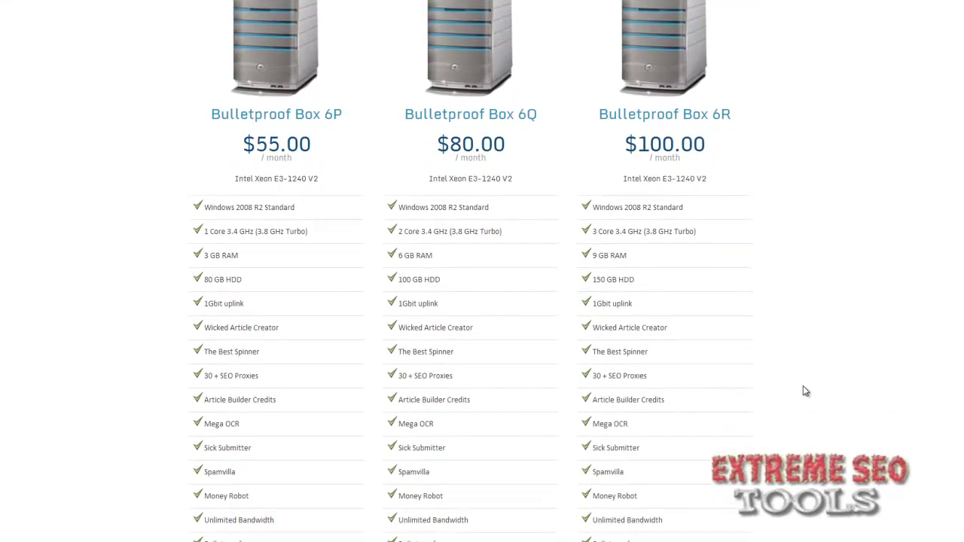
{"action": "scroll", "coordinate": [833, 411], "scroll_direction": "down", "scroll_amount": 1}
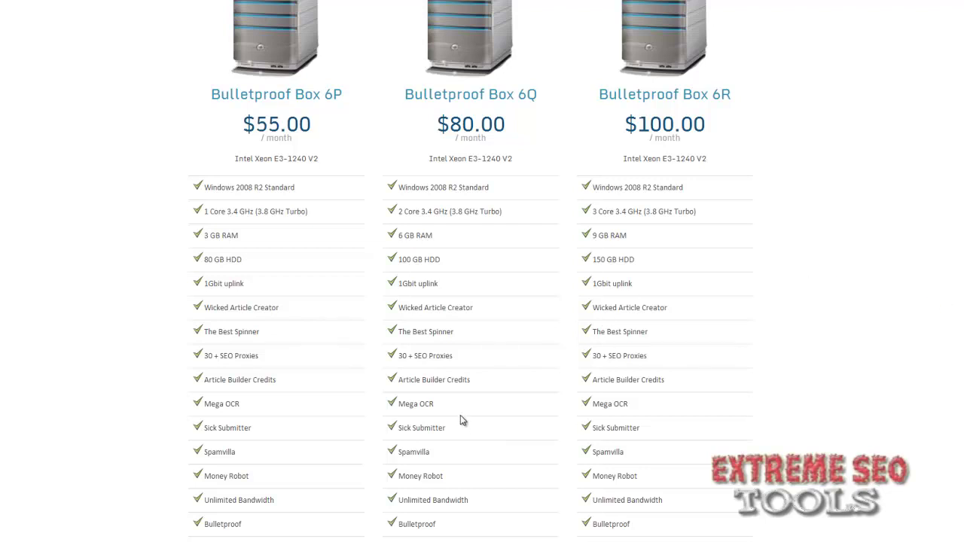
{"action": "left_click_drag", "start_coordinate": [454, 407], "coordinate": [399, 407]}
{"action": "left_click_drag", "start_coordinate": [453, 451], "coordinate": [399, 452]}
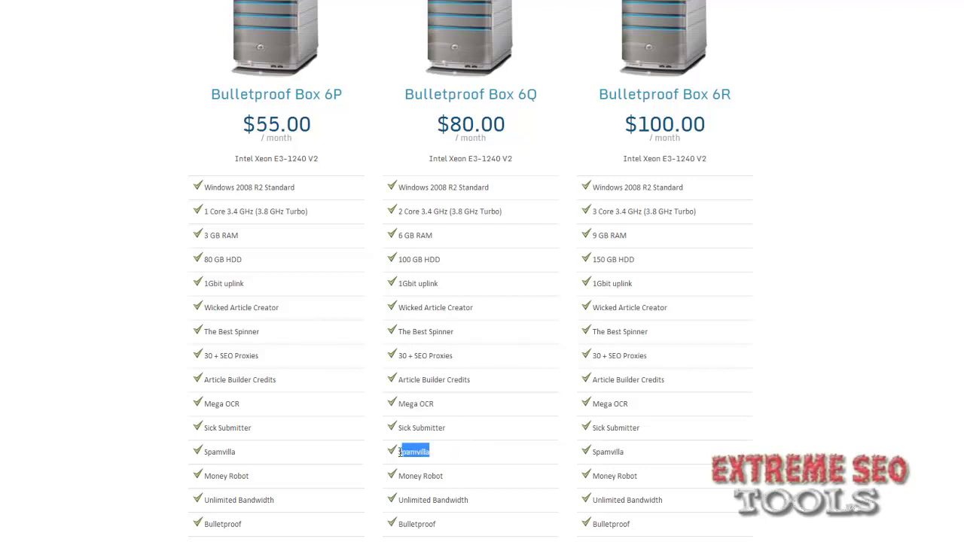
{"action": "left_click", "coordinate": [907, 328]}
{"action": "scroll", "coordinate": [851, 372], "scroll_direction": "up", "scroll_amount": 1}
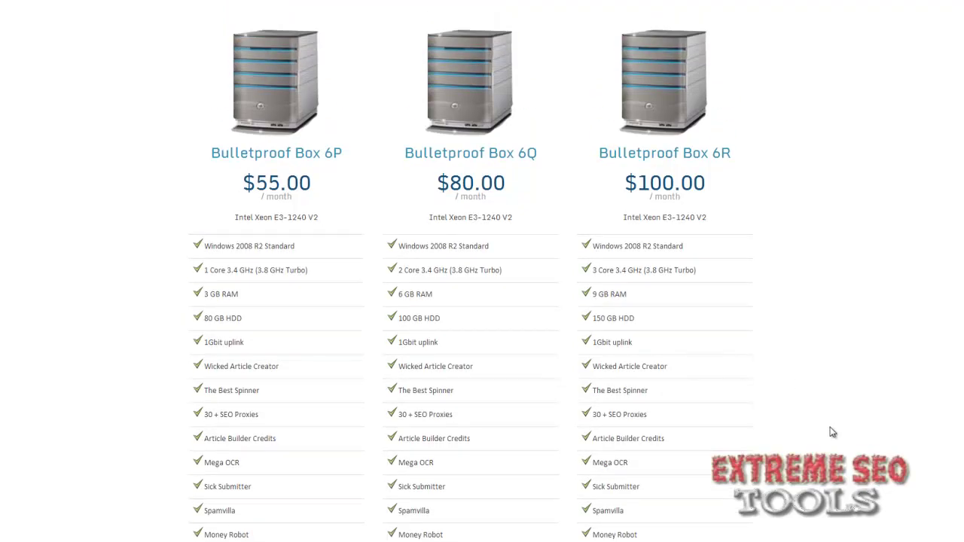
{"action": "scroll", "coordinate": [830, 431], "scroll_direction": "up", "scroll_amount": 4}
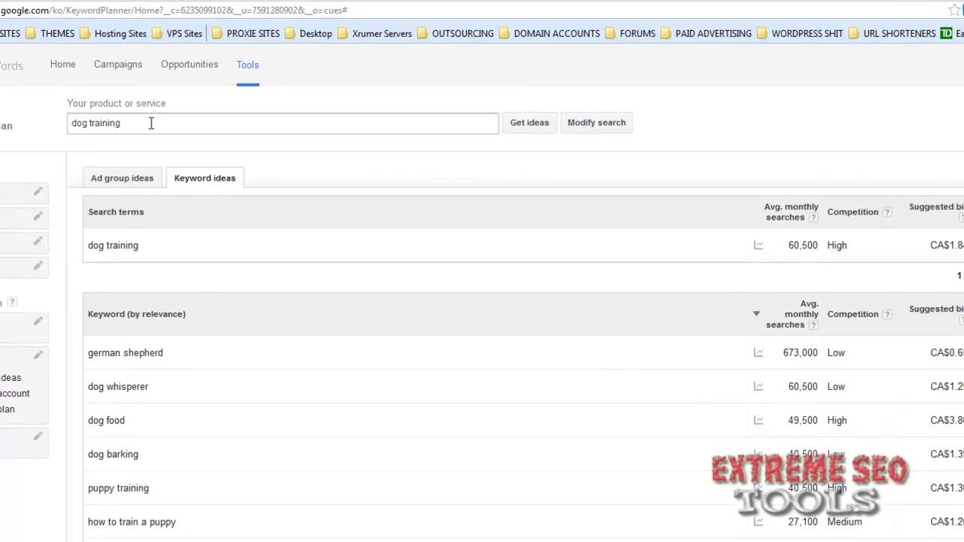
{"action": "left_click_drag", "start_coordinate": [100, 95], "coordinate": [55, 93]}
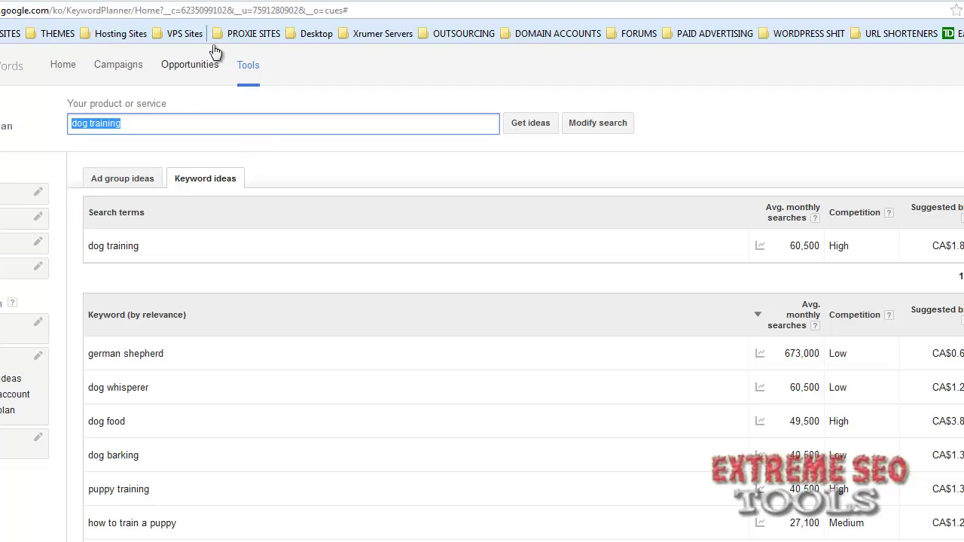
{"action": "left_click", "coordinate": [242, 65]}
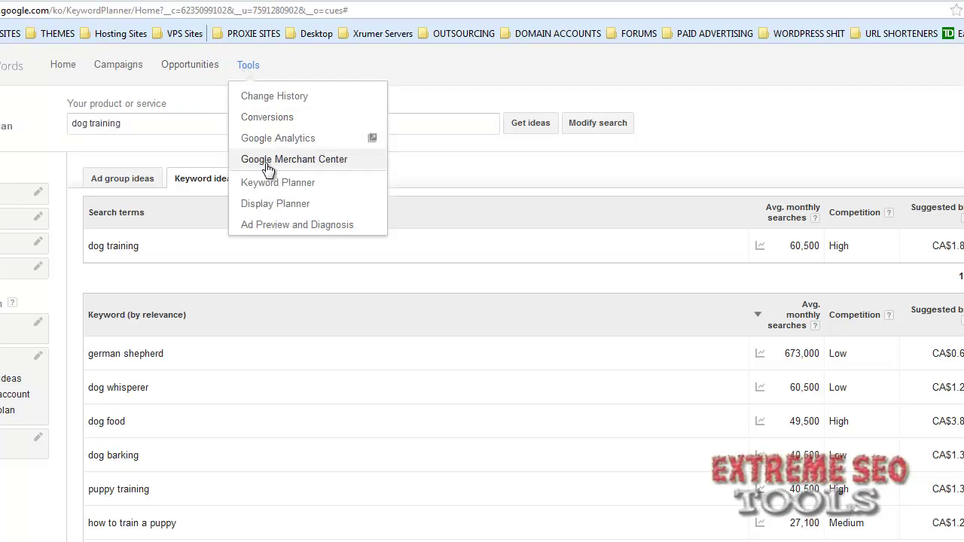
{"action": "left_click", "coordinate": [430, 147]}
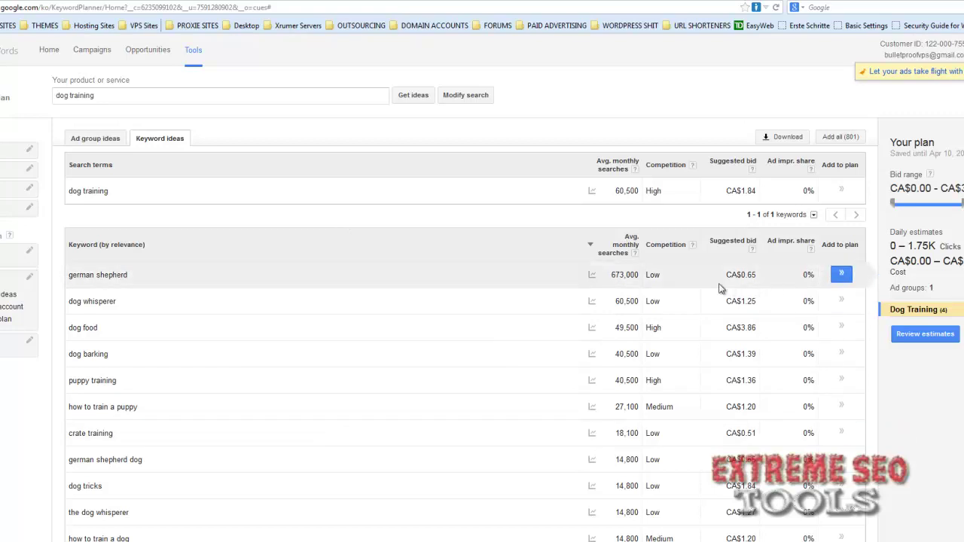
Sort the dog training keyword ideas by competition and return them to sorting by average monthly searches
{"action": "scroll", "coordinate": [705, 275], "scroll_direction": "down", "scroll_amount": 1}
{"action": "scroll", "coordinate": [707, 283], "scroll_direction": "down", "scroll_amount": 1}
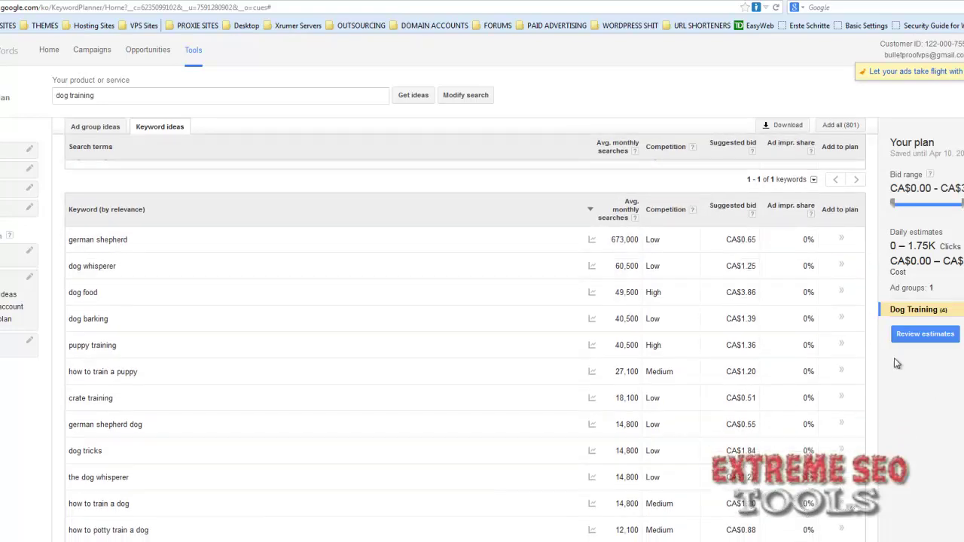
{"action": "left_click", "coordinate": [667, 210]}
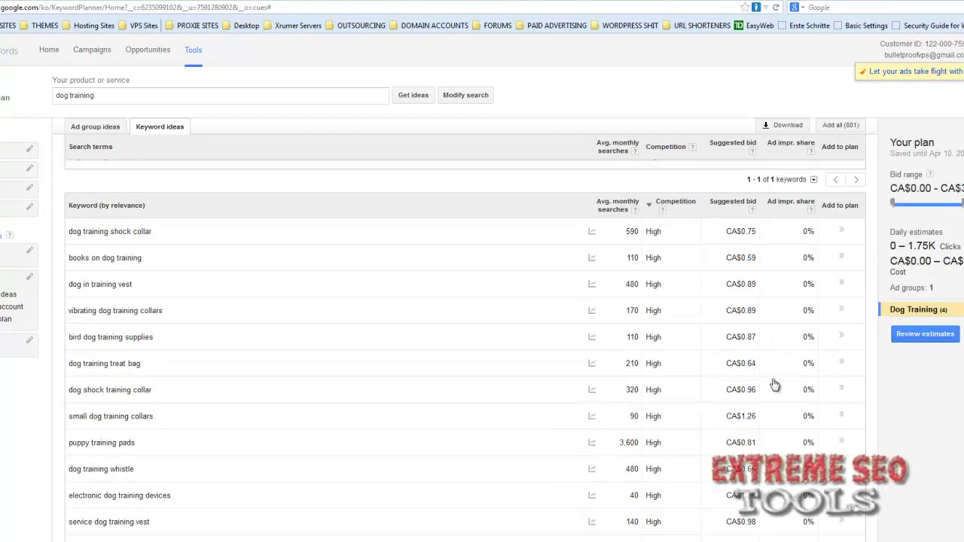
{"action": "left_click", "coordinate": [616, 209]}
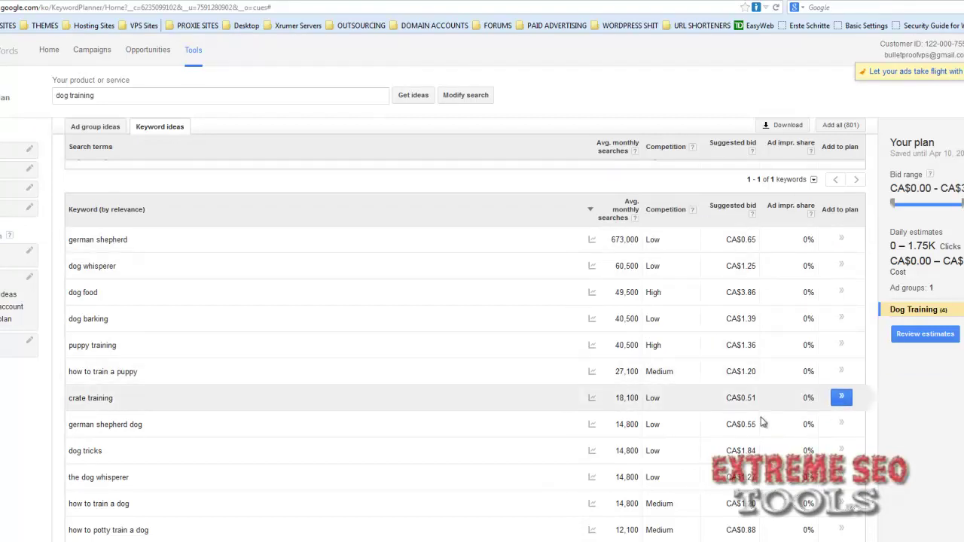
Add the keywords "how to train a dog", "how to train a puppy" and "puppy training" to the plan
{"action": "scroll", "coordinate": [728, 426], "scroll_direction": "down", "scroll_amount": 1}
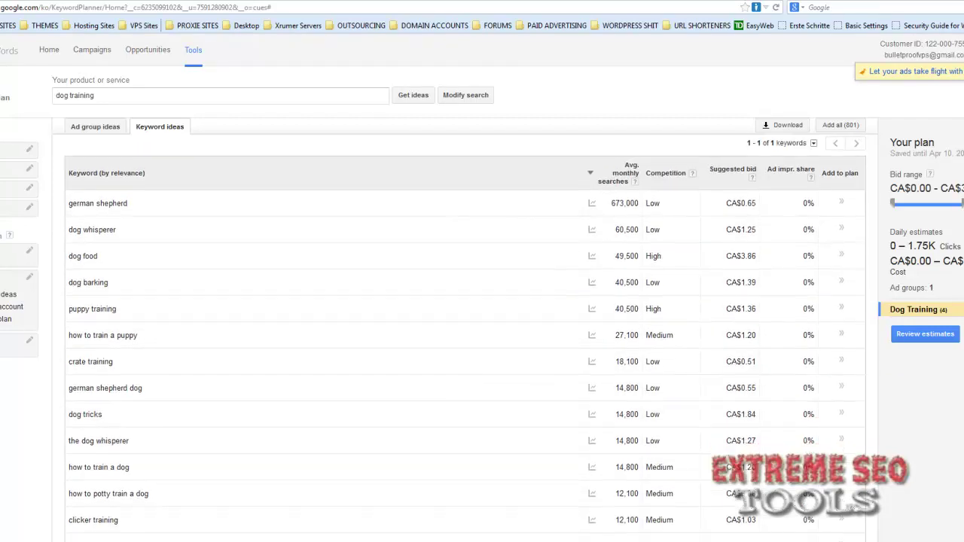
{"action": "scroll", "coordinate": [466, 339], "scroll_direction": "down", "scroll_amount": 2}
{"action": "scroll", "coordinate": [465, 354], "scroll_direction": "down", "scroll_amount": 1}
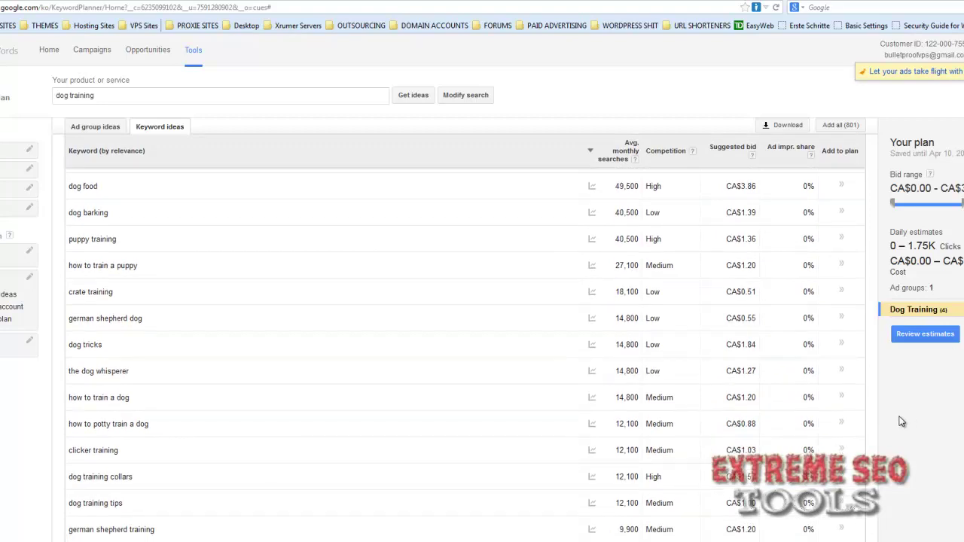
{"action": "left_click", "coordinate": [841, 398]}
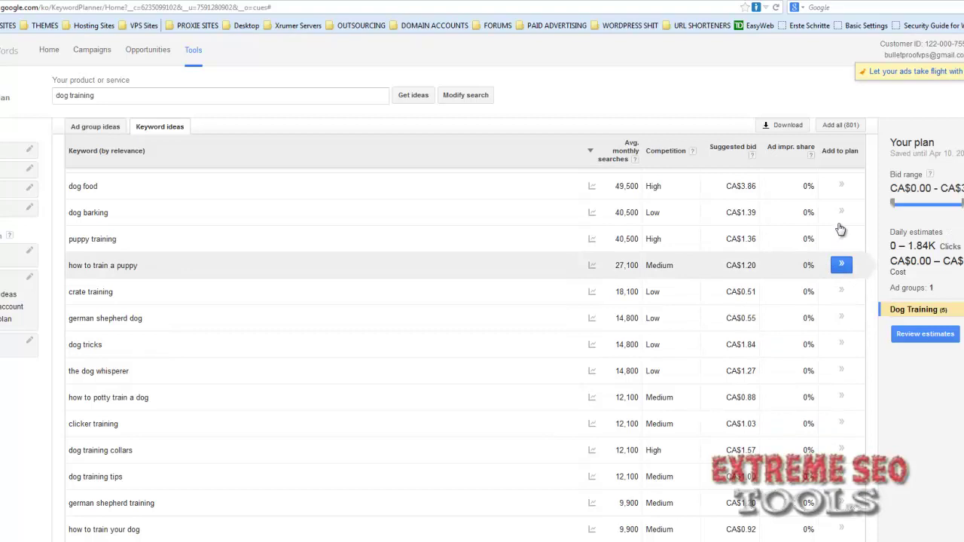
{"action": "left_click", "coordinate": [841, 263]}
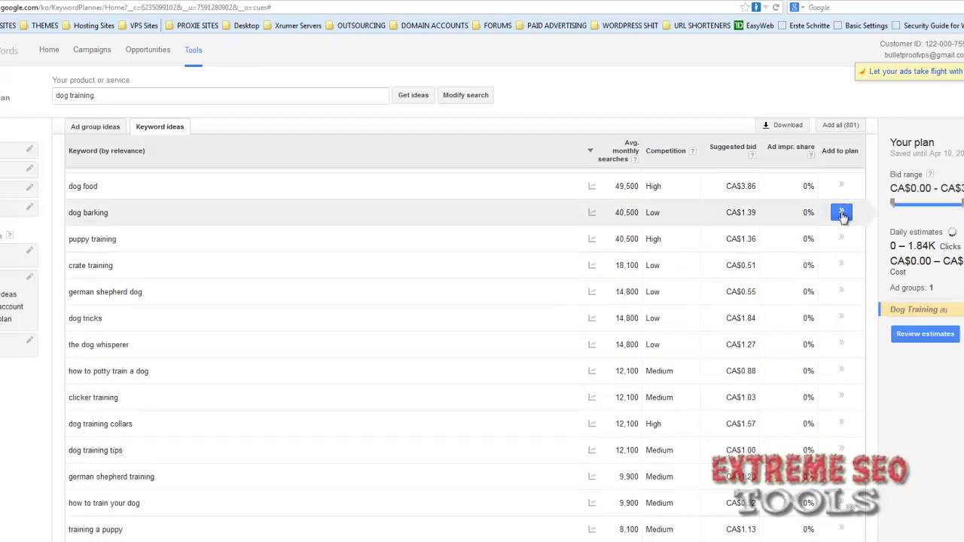
{"action": "left_click", "coordinate": [842, 239]}
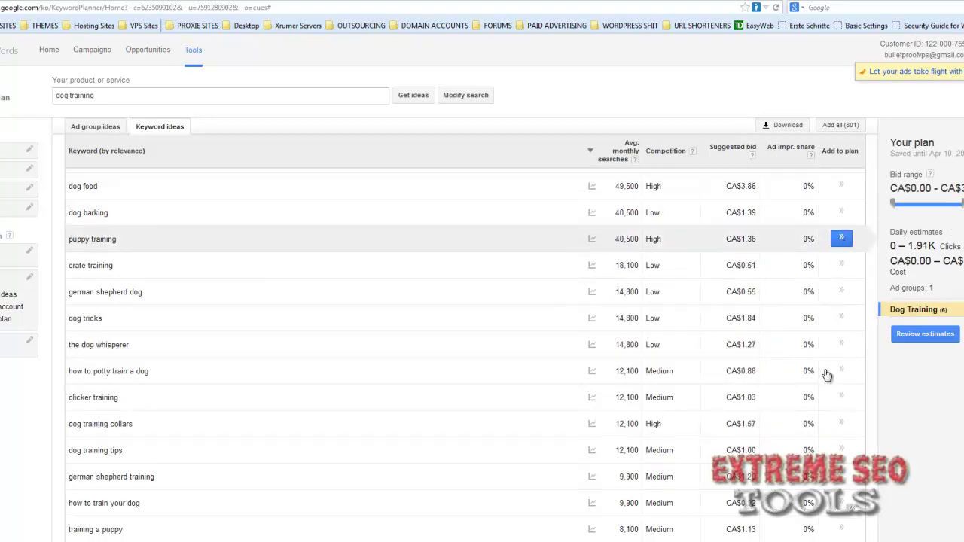
Find "training a puppy" among the keyword ideas and add it to the plan
{"action": "scroll", "coordinate": [832, 384], "scroll_direction": "down", "scroll_amount": 2}
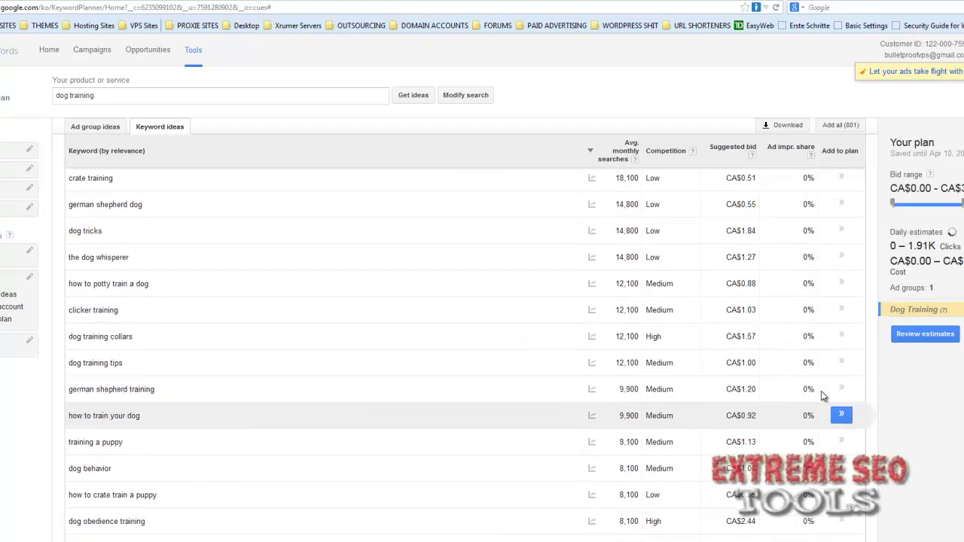
{"action": "scroll", "coordinate": [807, 389], "scroll_direction": "down", "scroll_amount": 1}
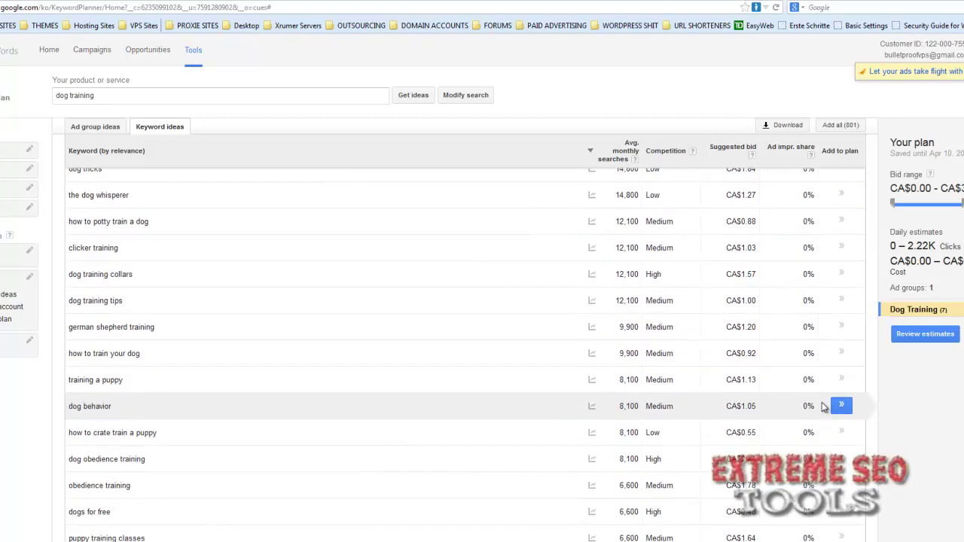
{"action": "scroll", "coordinate": [825, 405], "scroll_direction": "up", "scroll_amount": 1}
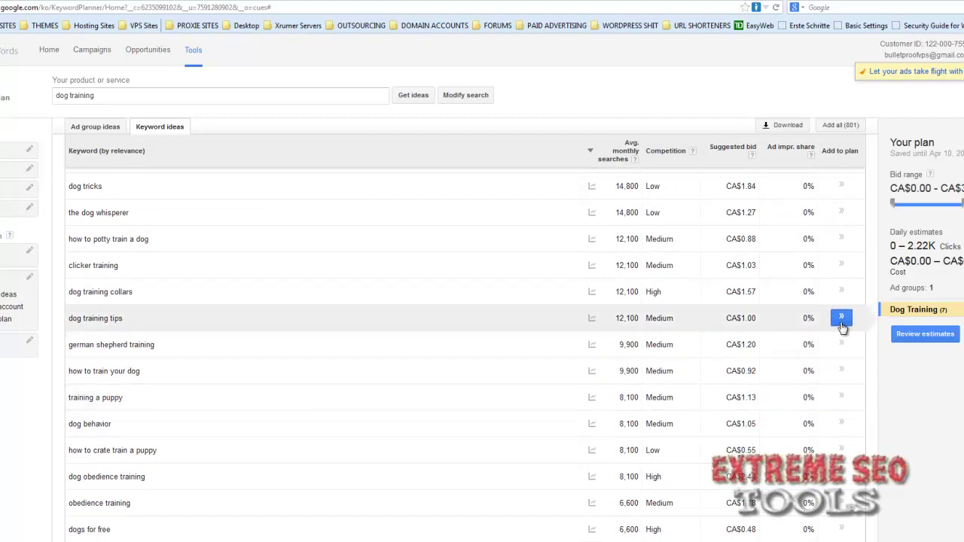
{"action": "scroll", "coordinate": [843, 360], "scroll_direction": "down", "scroll_amount": 3}
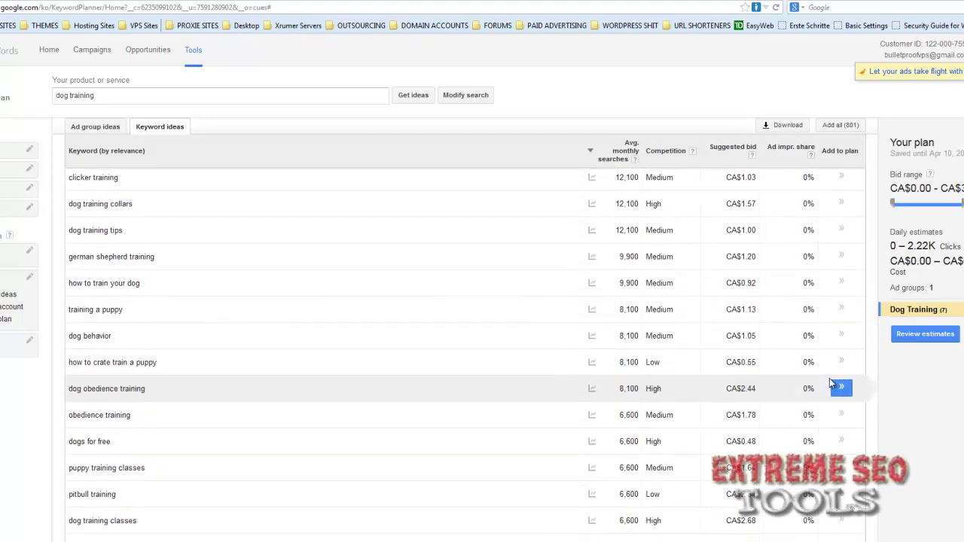
{"action": "left_click", "coordinate": [839, 314]}
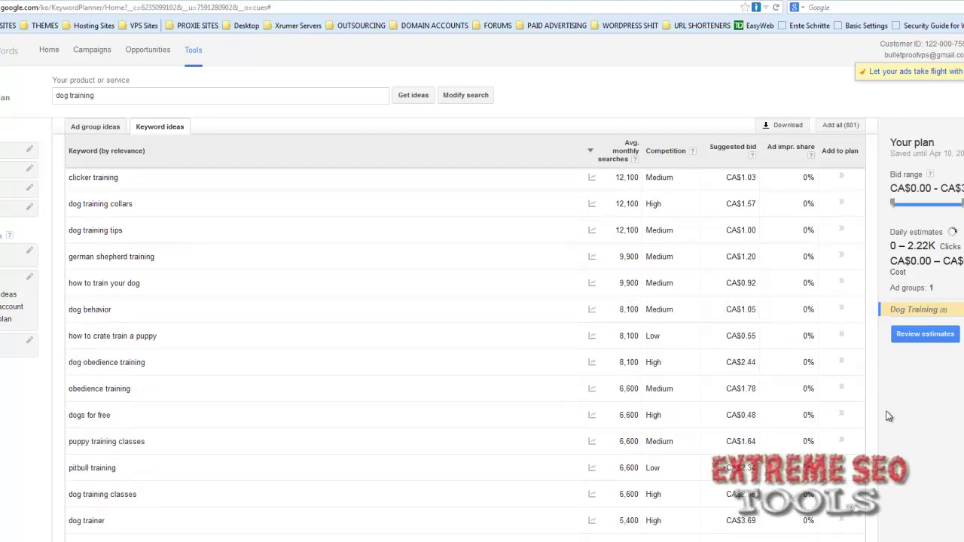
Add the keywords "how to house train a dog", "dog training classes" and "puppy training classes" to the plan
{"action": "scroll", "coordinate": [818, 403], "scroll_direction": "down", "scroll_amount": 2}
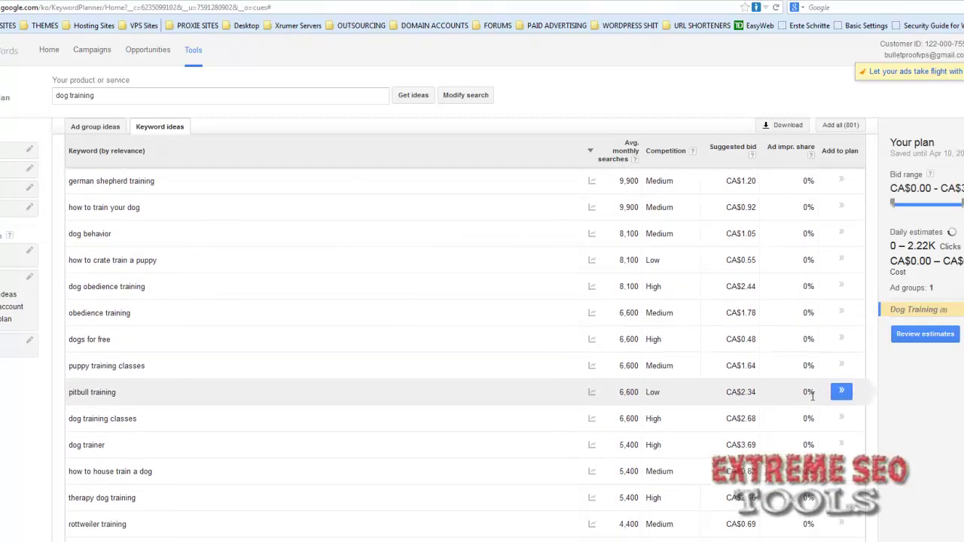
{"action": "scroll", "coordinate": [813, 403], "scroll_direction": "down", "scroll_amount": 1}
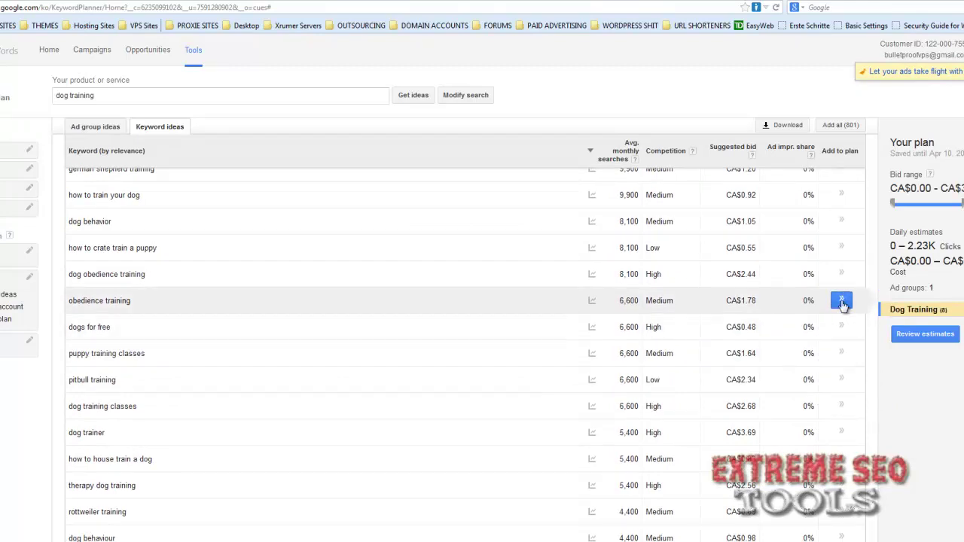
{"action": "scroll", "coordinate": [840, 406], "scroll_direction": "down", "scroll_amount": 3}
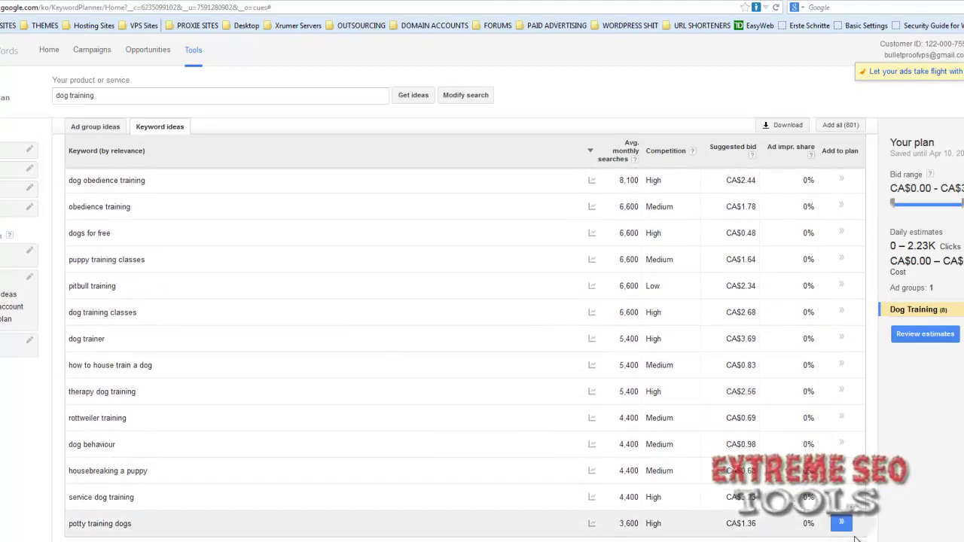
{"action": "left_click", "coordinate": [843, 365]}
{"action": "left_click", "coordinate": [843, 317]}
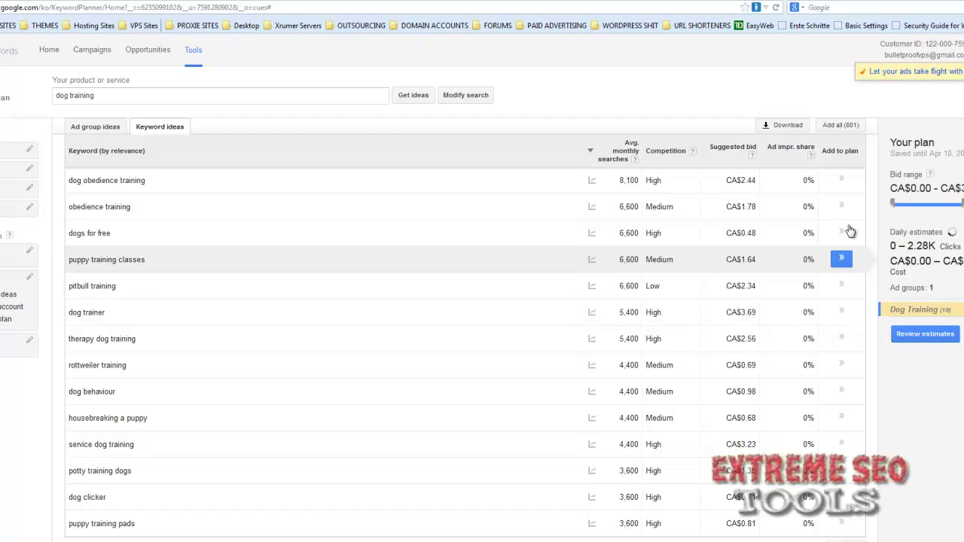
{"action": "left_click", "coordinate": [841, 259]}
Open the copyable keyword list of the Dog Training ad group and select all its keywords
{"action": "scroll", "coordinate": [798, 407], "scroll_direction": "up", "scroll_amount": 2}
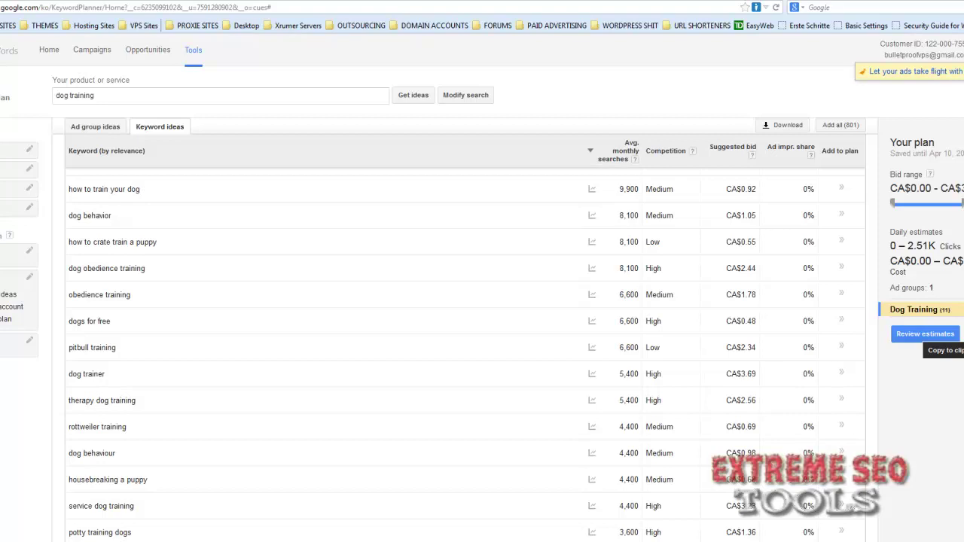
{"action": "left_click", "coordinate": [961, 334]}
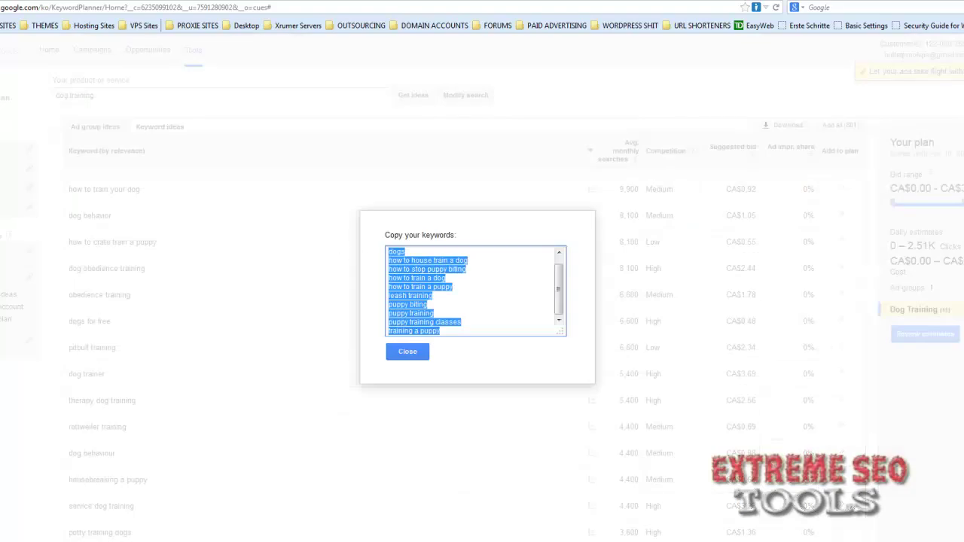
{"action": "left_click_drag", "start_coordinate": [560, 297], "coordinate": [559, 283]}
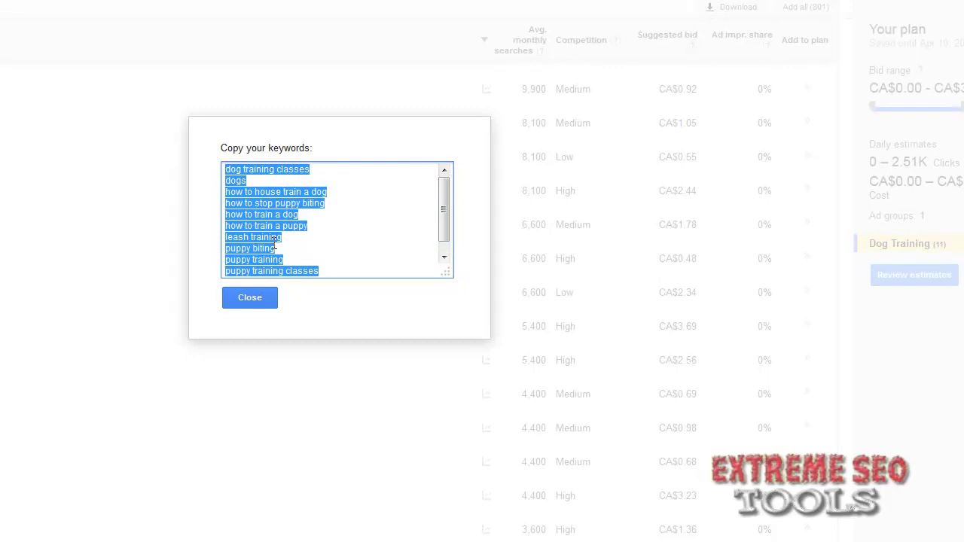
{"action": "left_click", "coordinate": [276, 247]}
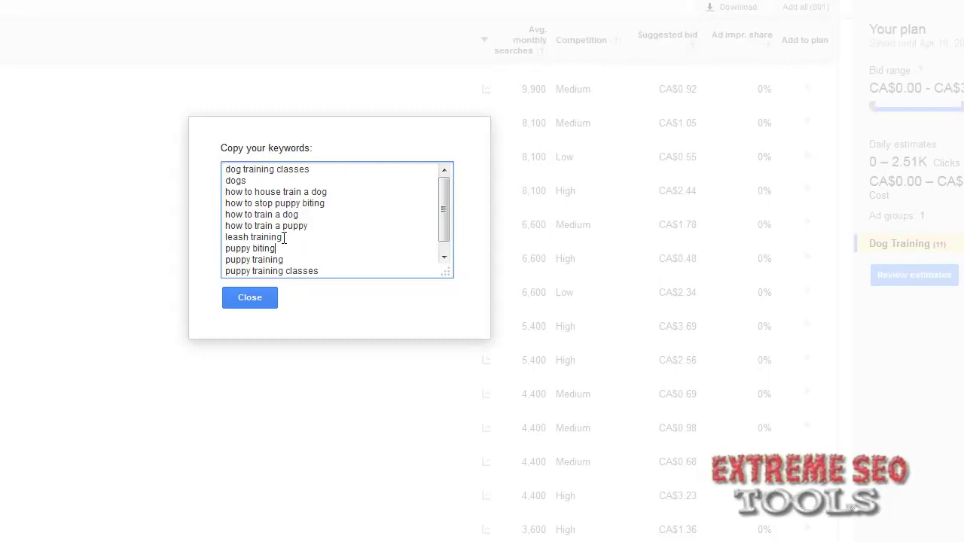
{"action": "key", "text": "ctrl+a"}
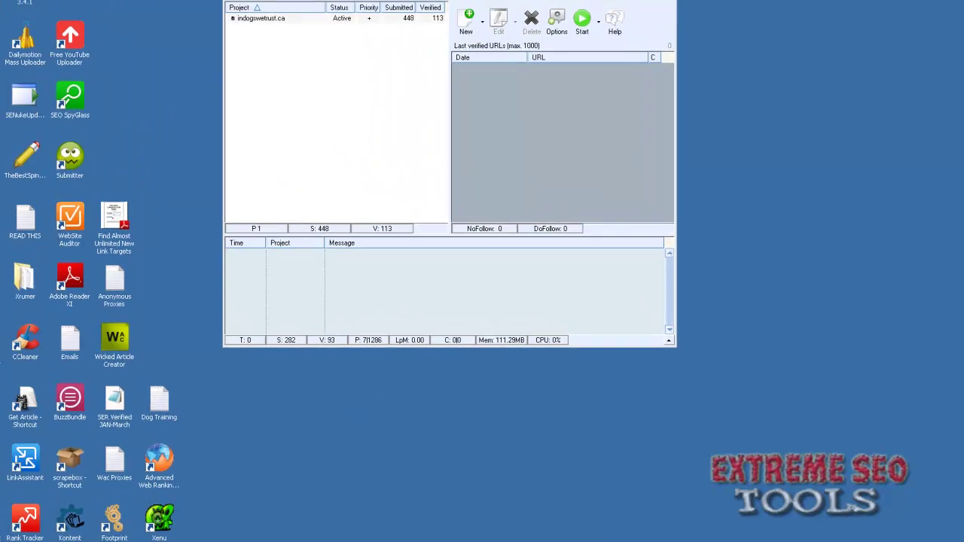
Switch to the VPS desktop, open the Dog Training text file and move its window below the project toolbar
{"action": "double_click", "coordinate": [164, 408]}
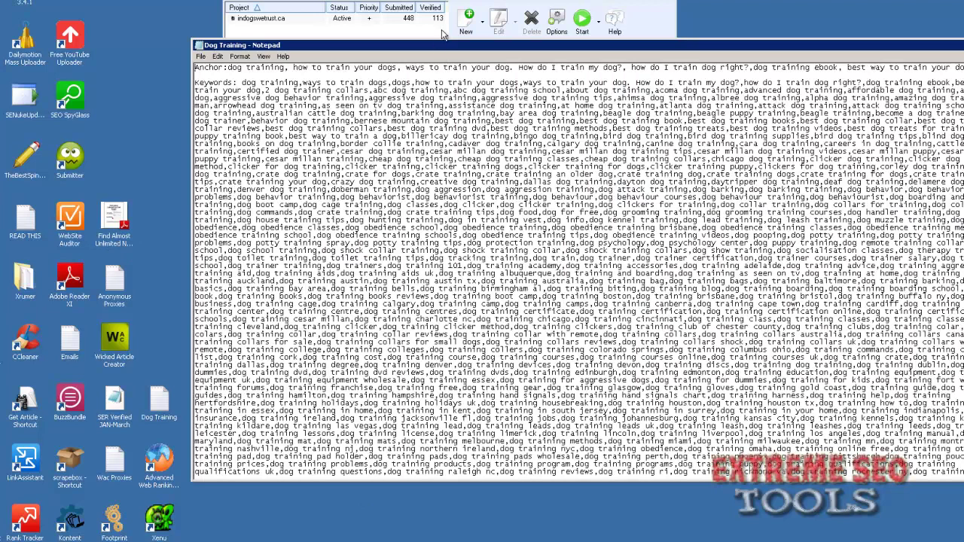
{"action": "left_click_drag", "start_coordinate": [439, 47], "coordinate": [314, 44]}
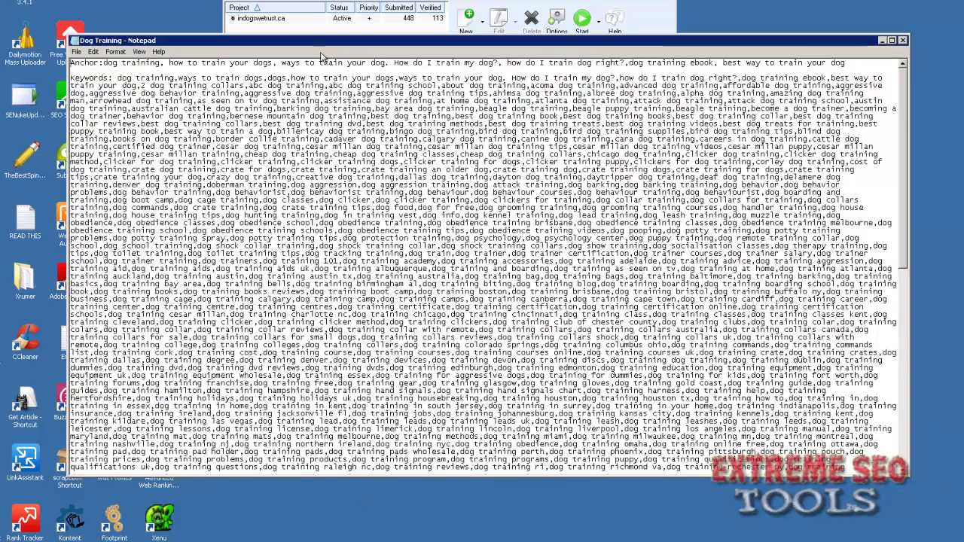
{"action": "left_click_drag", "start_coordinate": [700, 46], "coordinate": [707, 141]}
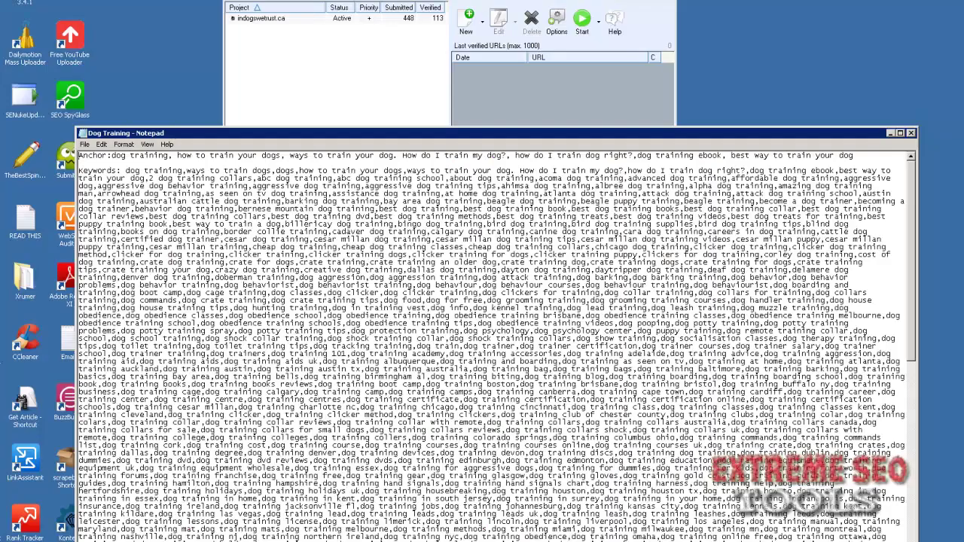
Minimise the Dog Training text file and start a new project
{"action": "left_click_drag", "start_coordinate": [563, 141], "coordinate": [560, 134]}
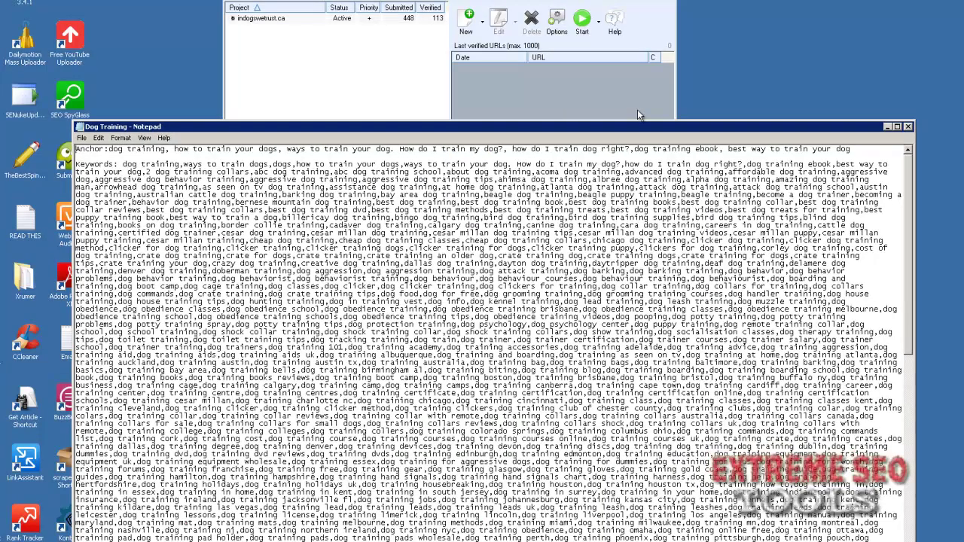
{"action": "left_click", "coordinate": [886, 126]}
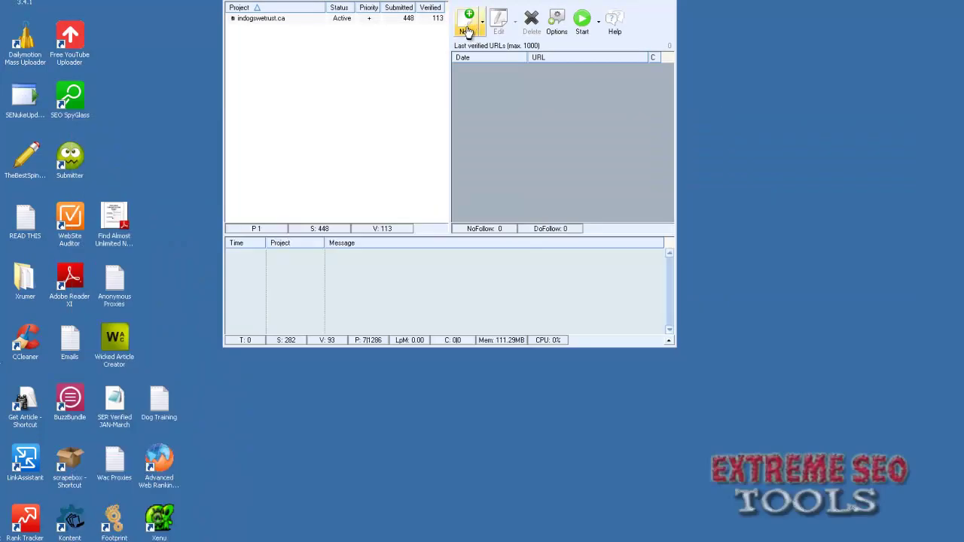
{"action": "left_click", "coordinate": [467, 30]}
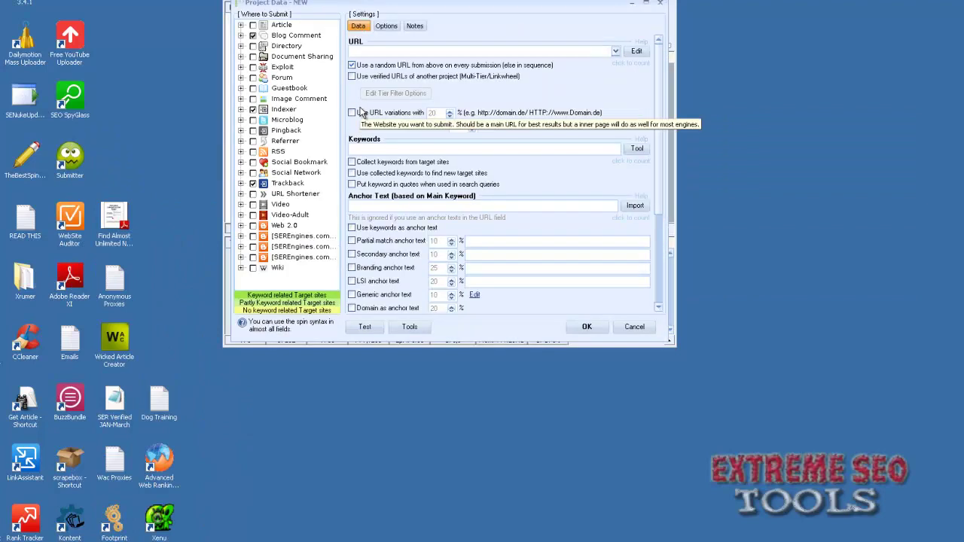
Enable Article and the last SEREngines group as submission targets, and exclude Blog Comment and Trackback
{"action": "left_click", "coordinate": [254, 35]}
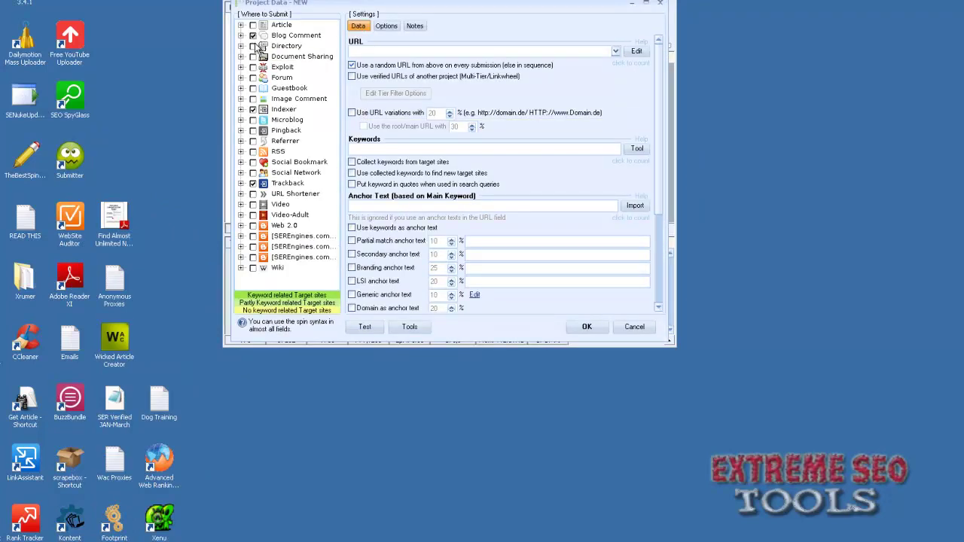
{"action": "left_click", "coordinate": [253, 25]}
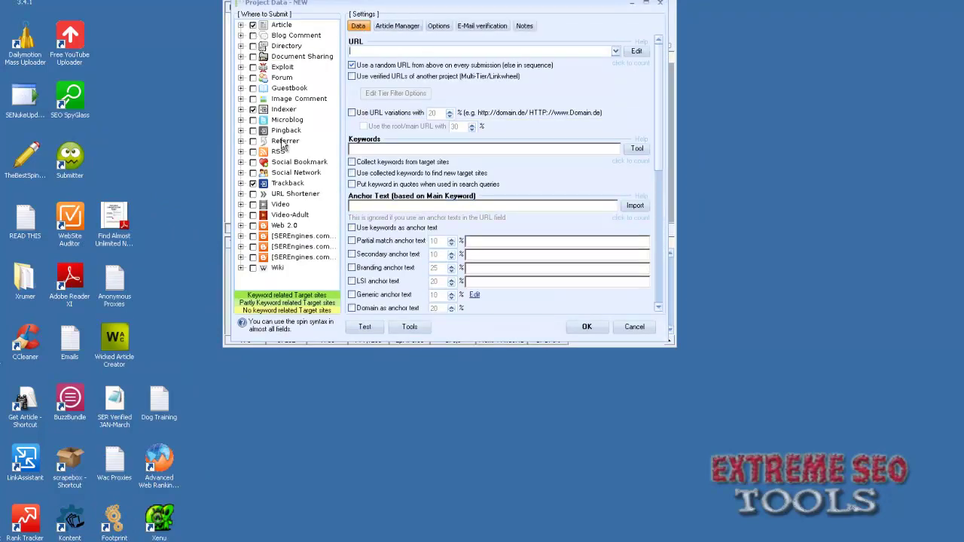
{"action": "left_click", "coordinate": [254, 184]}
{"action": "left_click", "coordinate": [253, 257]}
{"action": "left_click", "coordinate": [241, 257]}
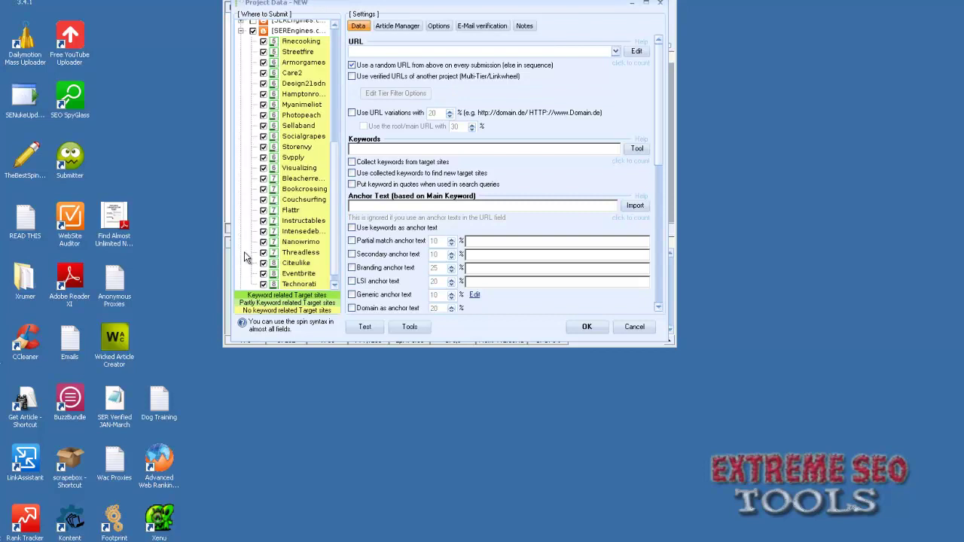
{"action": "left_click", "coordinate": [241, 31]}
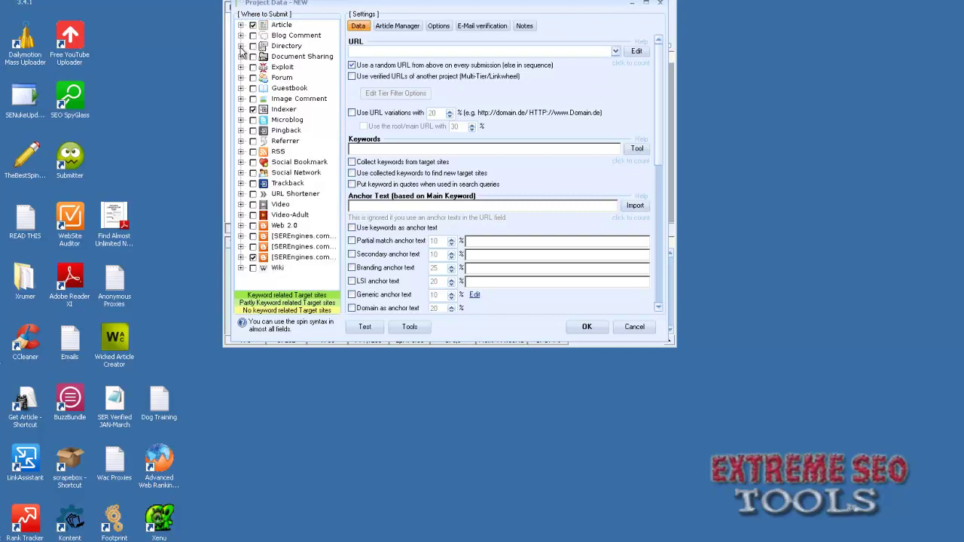
Add Web 2.0 and the middle SEREngines group to the submission targets and exclude Indexer
{"action": "left_click", "coordinate": [242, 257]}
{"action": "left_click", "coordinate": [241, 25]}
{"action": "left_click", "coordinate": [241, 237]}
{"action": "left_click", "coordinate": [241, 236]}
{"action": "left_click", "coordinate": [253, 225]}
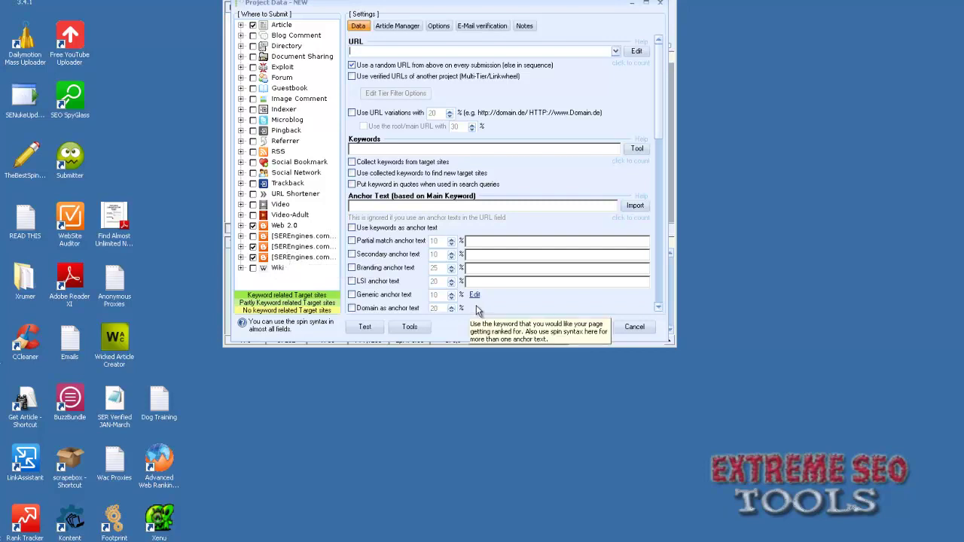
Examine which individual sites are included in the last SEREngines group
{"action": "left_click", "coordinate": [241, 258]}
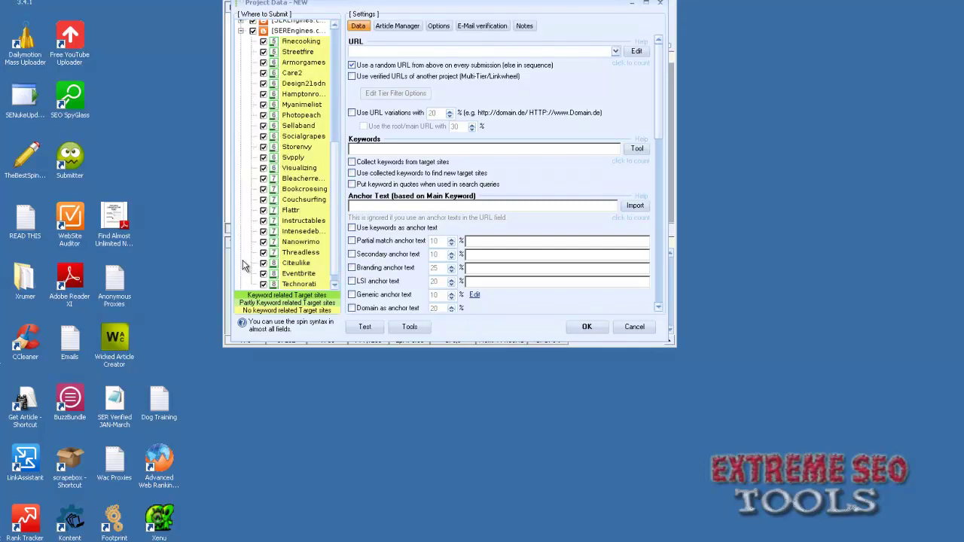
{"action": "left_click", "coordinate": [241, 30]}
{"action": "scroll", "coordinate": [335, 113], "scroll_direction": "up", "scroll_amount": 3}
{"action": "left_click", "coordinate": [241, 104]}
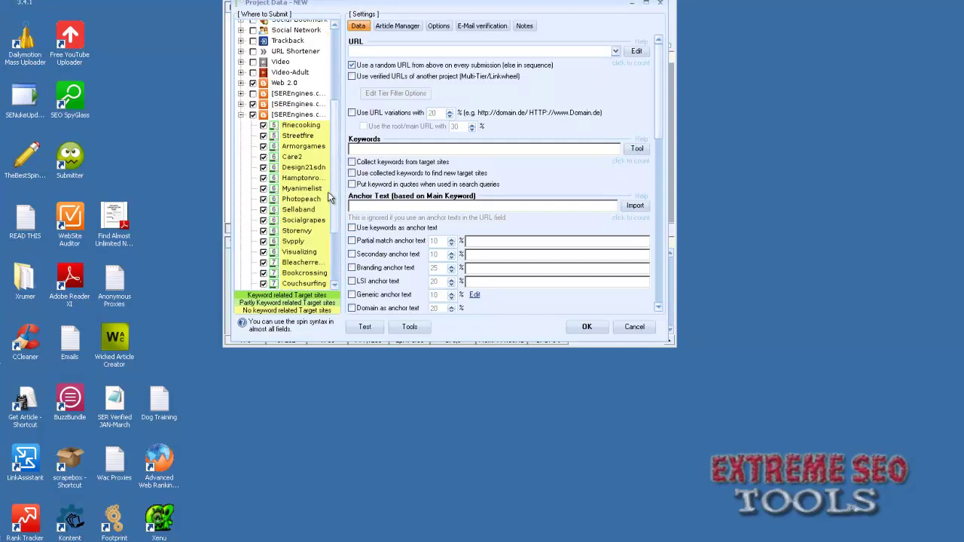
{"action": "scroll", "coordinate": [278, 222], "scroll_direction": "down", "scroll_amount": 2}
{"action": "left_click_drag", "start_coordinate": [336, 241], "coordinate": [336, 251]}
{"action": "left_click", "coordinate": [241, 22]}
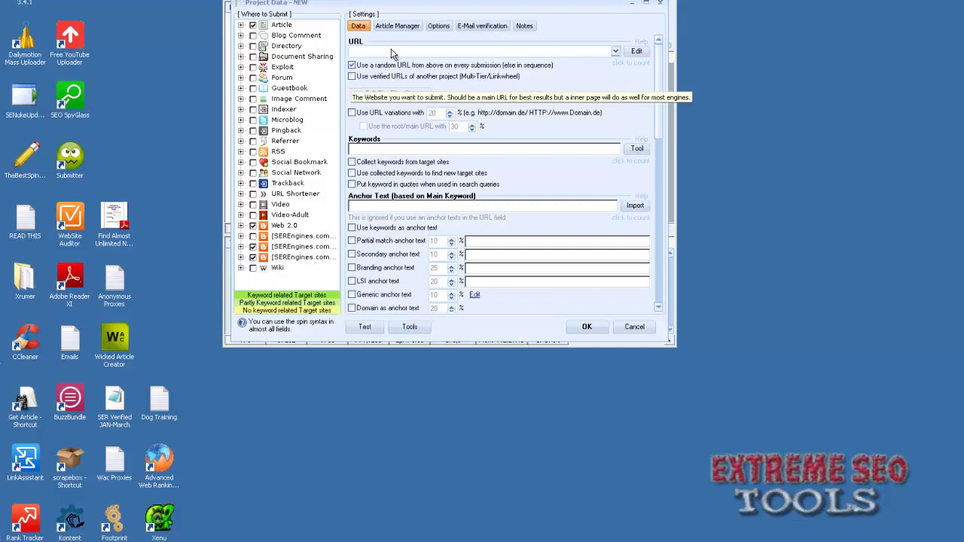
{"action": "left_click", "coordinate": [637, 50]}
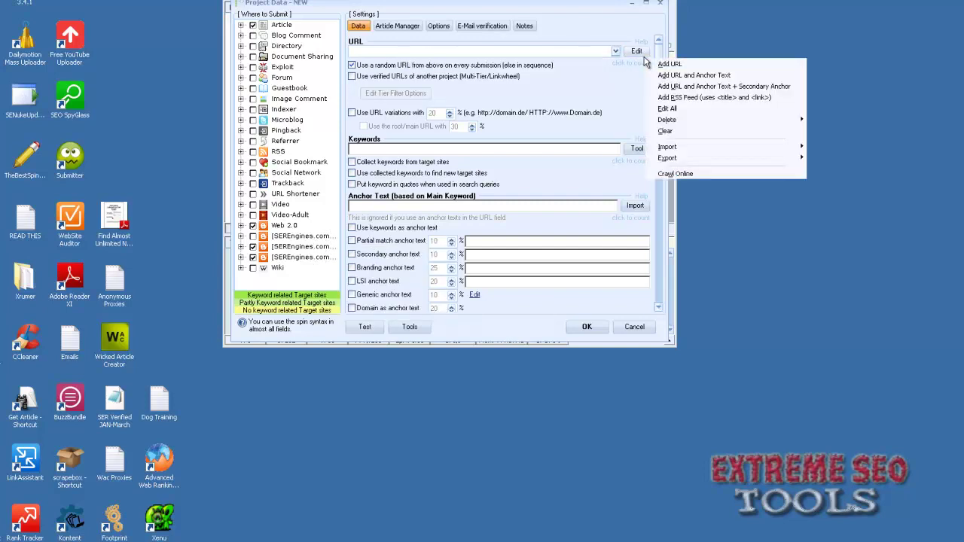
{"action": "left_click", "coordinate": [670, 64]}
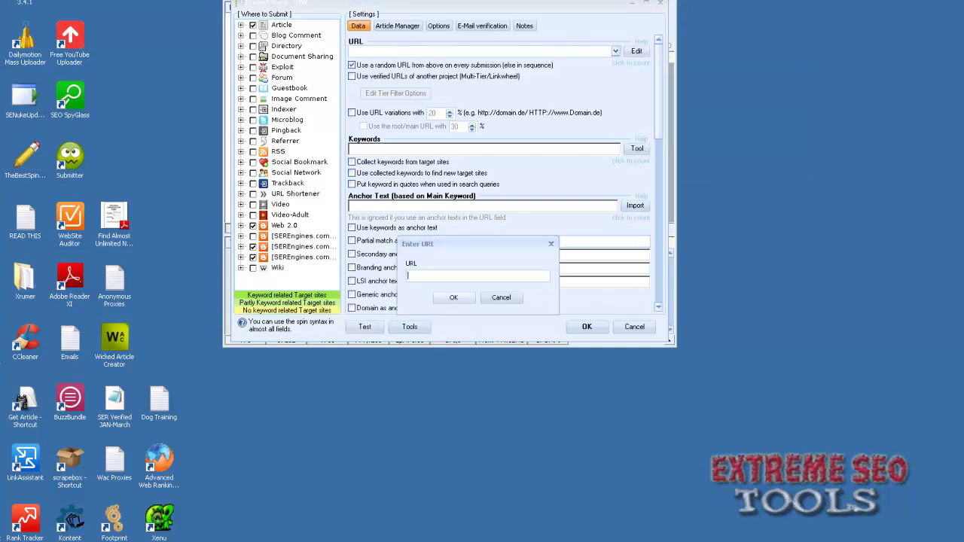
{"action": "type", "text": "http://www.indogswetrust.ca/"}
{"action": "left_click", "coordinate": [453, 297]}
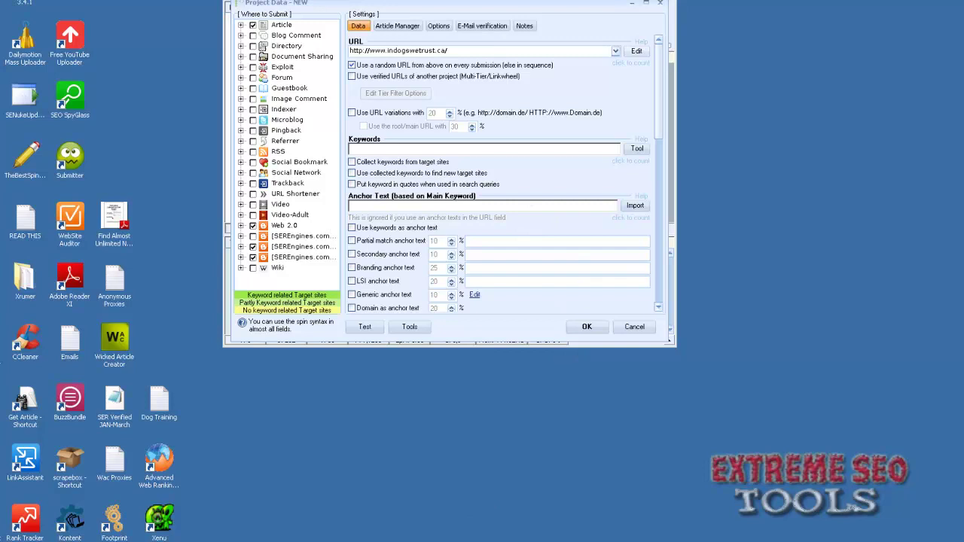
Copy the full keyword list from the Dog Training text file and minimise the file
{"action": "left_click", "coordinate": [268, 539]}
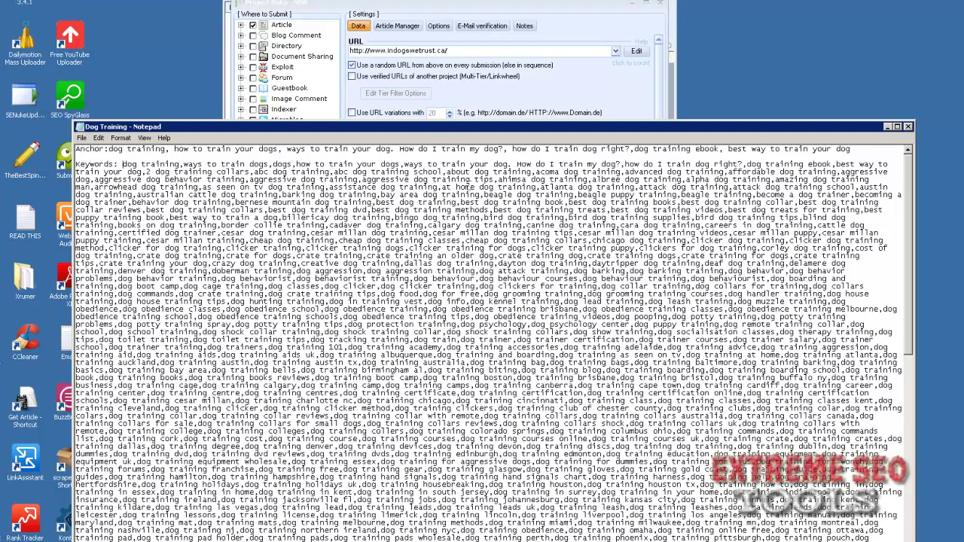
{"action": "left_click_drag", "start_coordinate": [426, 128], "coordinate": [362, 31]}
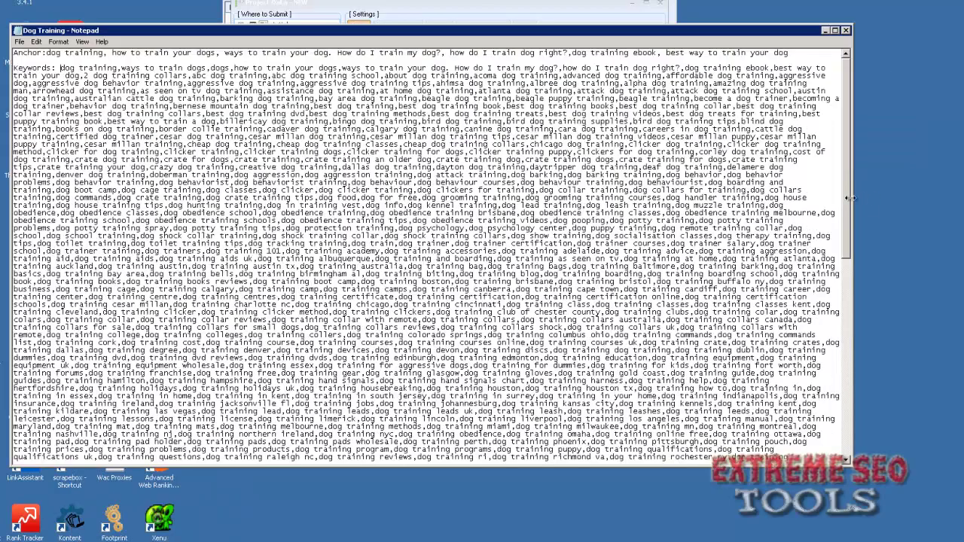
{"action": "left_click_drag", "start_coordinate": [854, 303], "coordinate": [859, 456]}
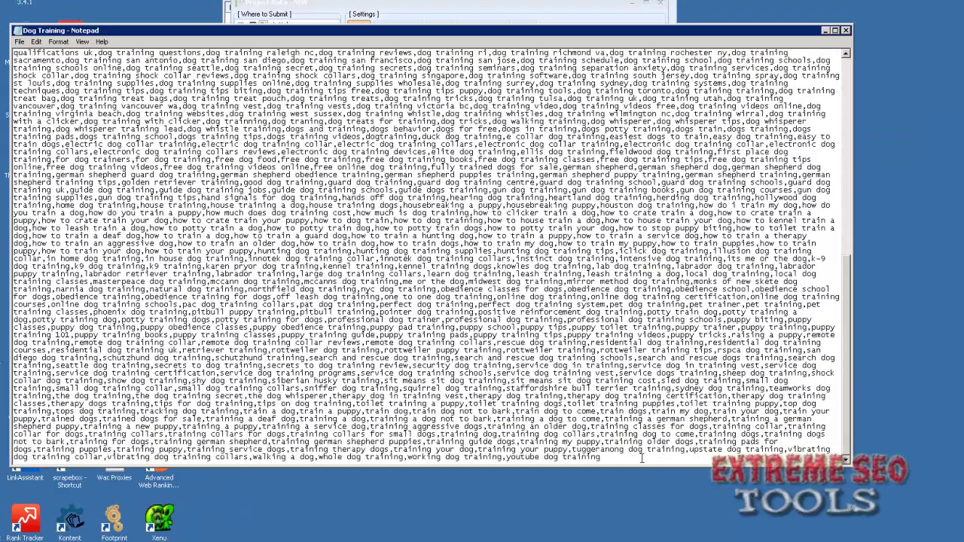
{"action": "key", "text": "ctrl+a"}
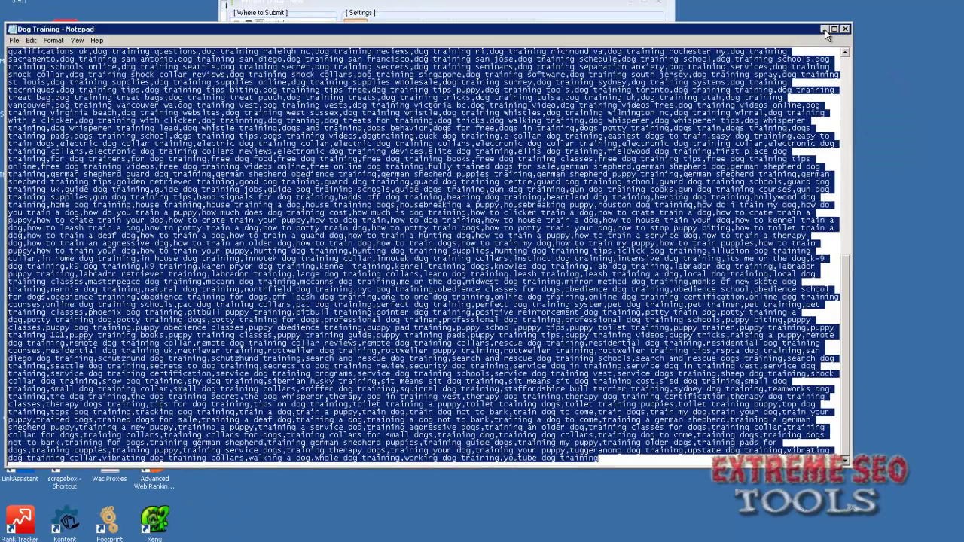
{"action": "left_click", "coordinate": [825, 29]}
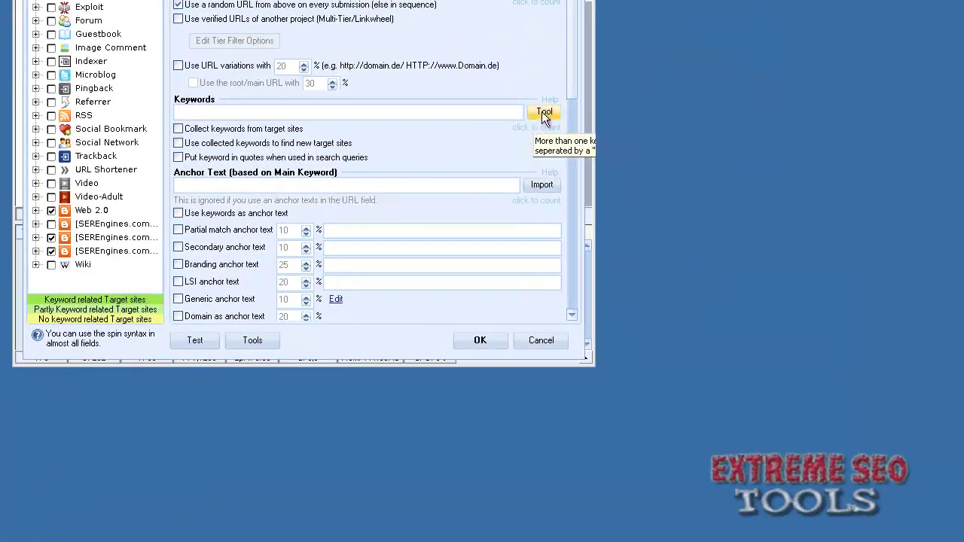
Import the copied dog training keywords into the project's Keywords field and accept the whole list
{"action": "left_click", "coordinate": [544, 112]}
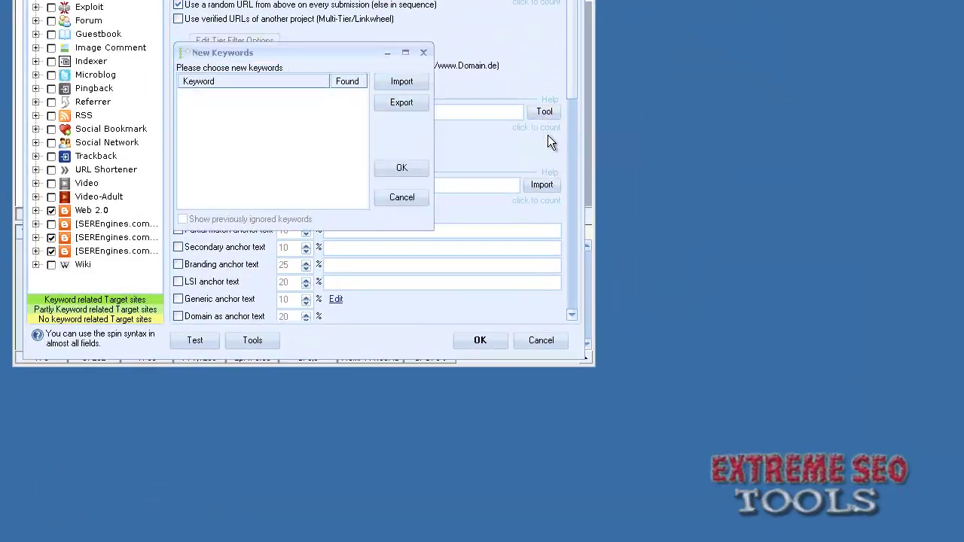
{"action": "left_click", "coordinate": [400, 88]}
{"action": "left_click", "coordinate": [440, 126]}
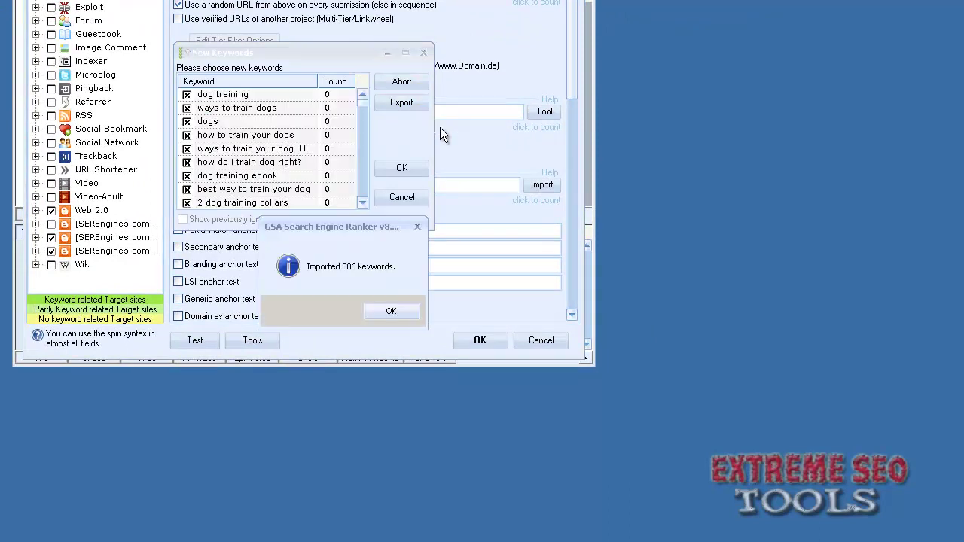
{"action": "left_click", "coordinate": [399, 313]}
{"action": "left_click_drag", "start_coordinate": [310, 54], "coordinate": [759, 111]}
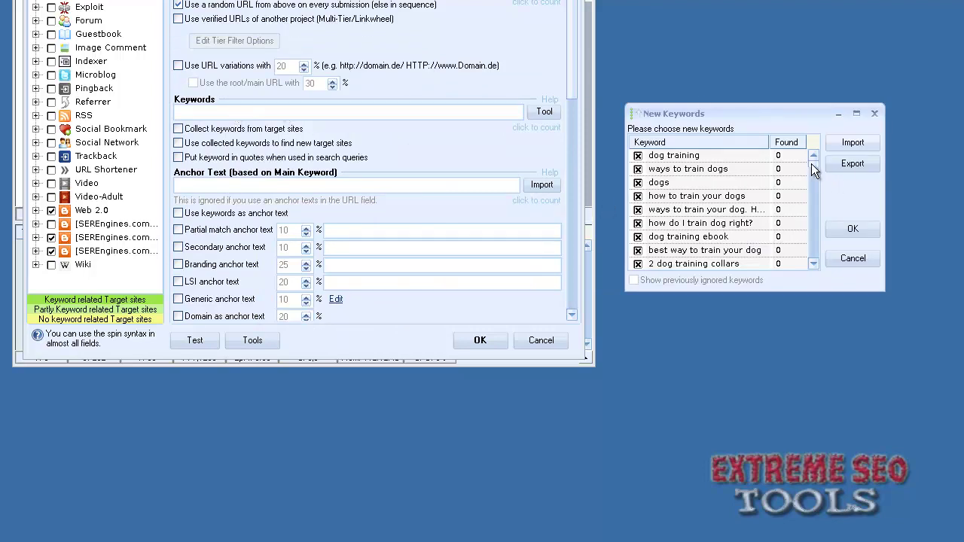
{"action": "left_click_drag", "start_coordinate": [818, 171], "coordinate": [819, 257]}
{"action": "left_click", "coordinate": [849, 237]}
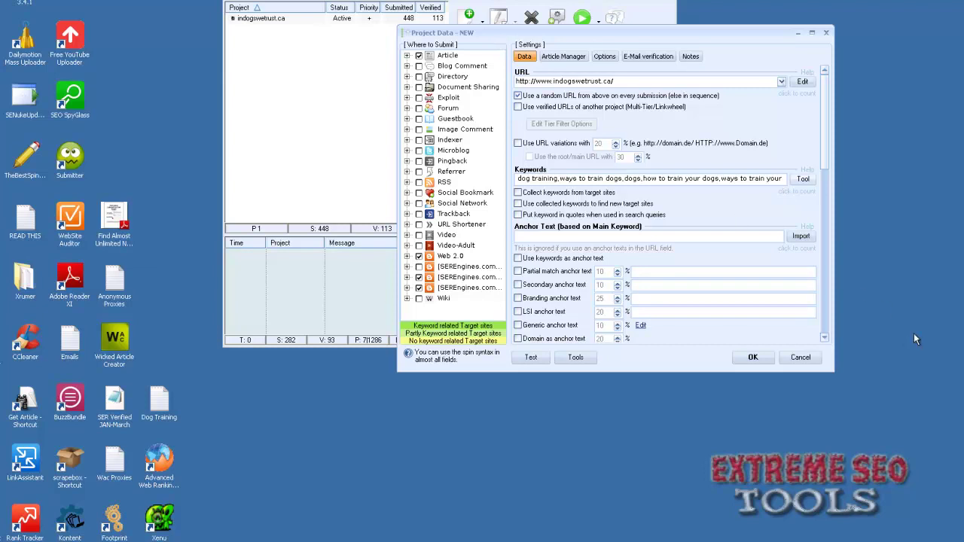
Copy the anchor phrases on the Anchor line of the Dog Training text file and minimise the file
{"action": "key", "text": "alt+Tab"}
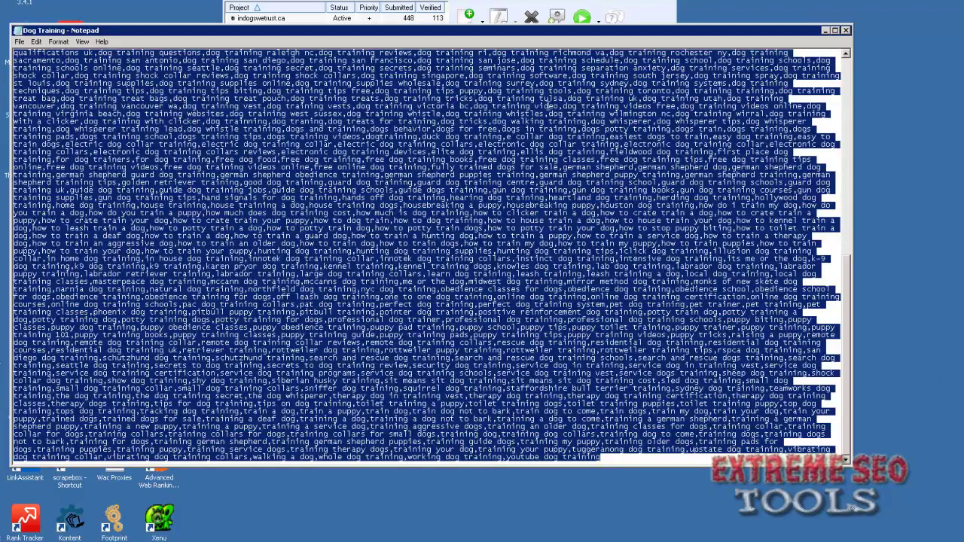
{"action": "scroll", "coordinate": [846, 152], "scroll_direction": "up", "scroll_amount": 20}
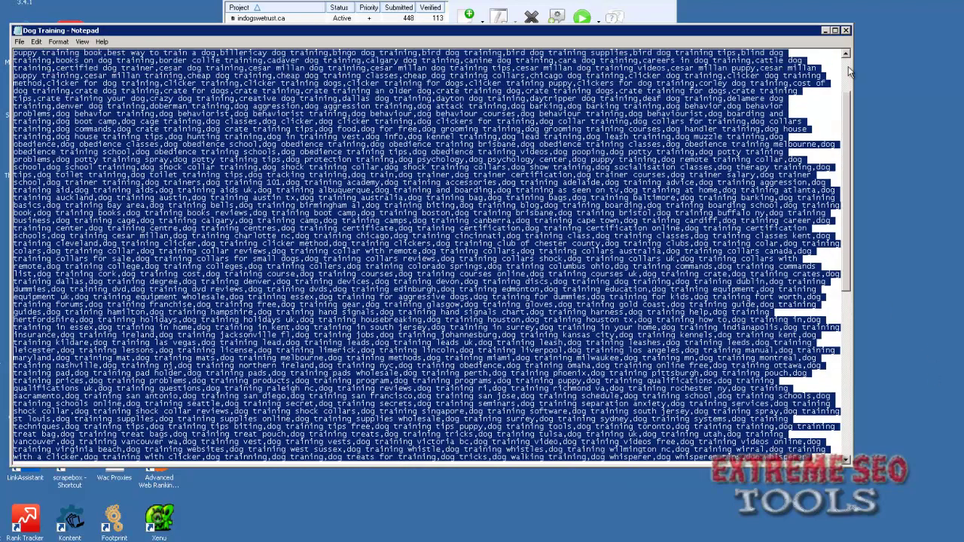
{"action": "left_click_drag", "start_coordinate": [791, 53], "coordinate": [47, 52]}
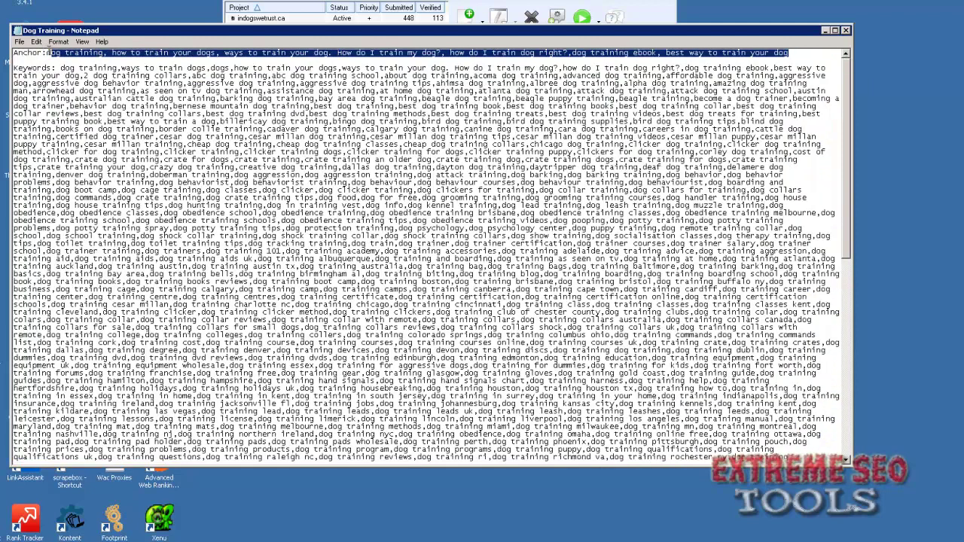
{"action": "left_click", "coordinate": [826, 30]}
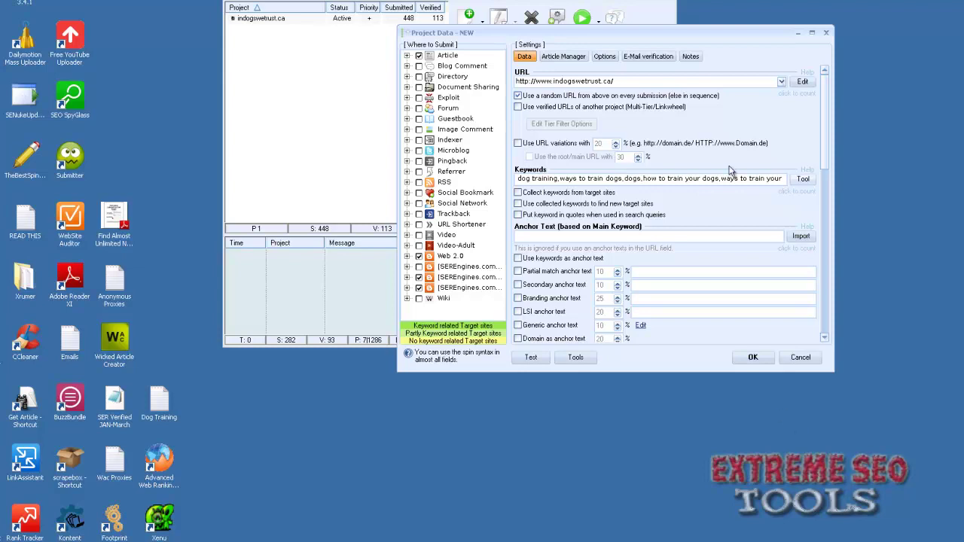
Paste the copied anchor phrases into the project's Anchor Text field and review the comma-separated entries
{"action": "left_click", "coordinate": [605, 58]}
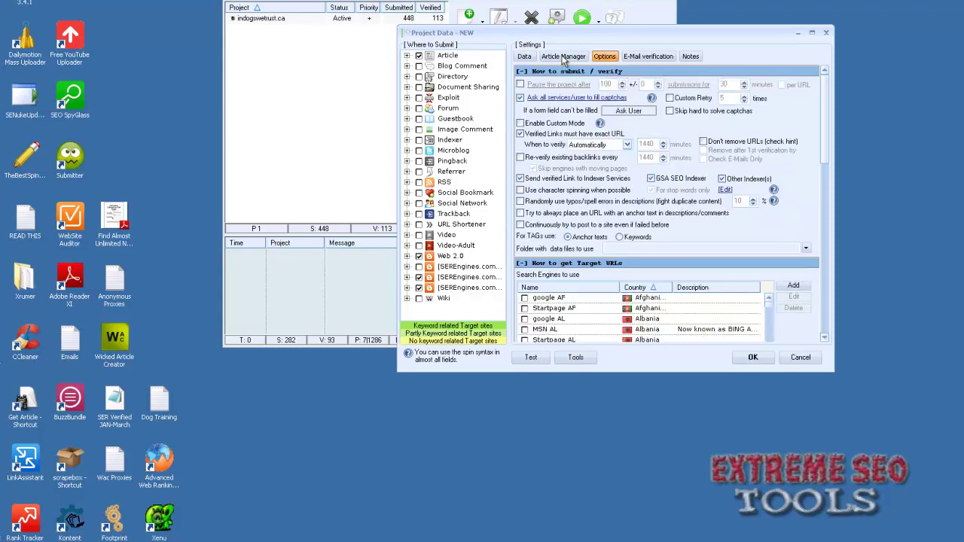
{"action": "left_click", "coordinate": [563, 58]}
{"action": "left_click", "coordinate": [525, 57]}
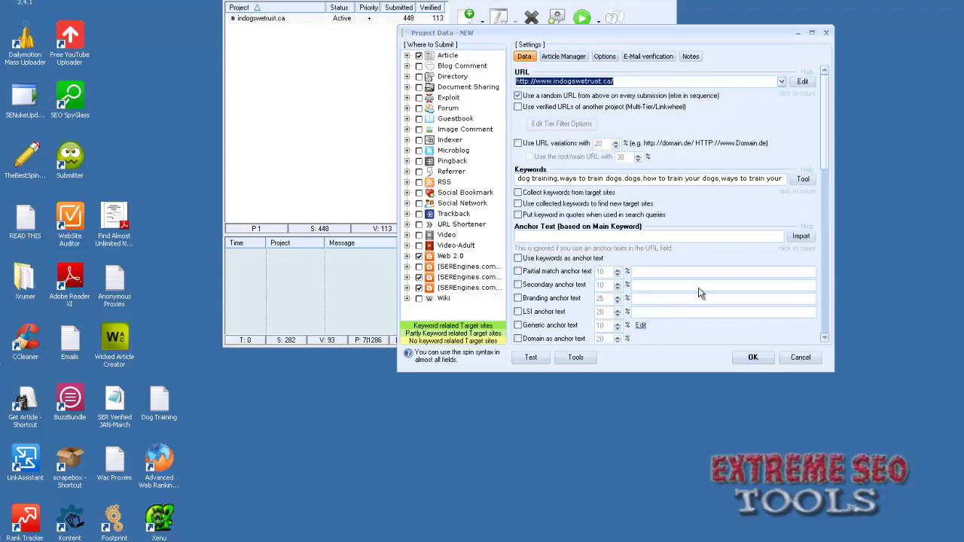
{"action": "left_click", "coordinate": [591, 237]}
{"action": "key", "text": "ctrl+v"}
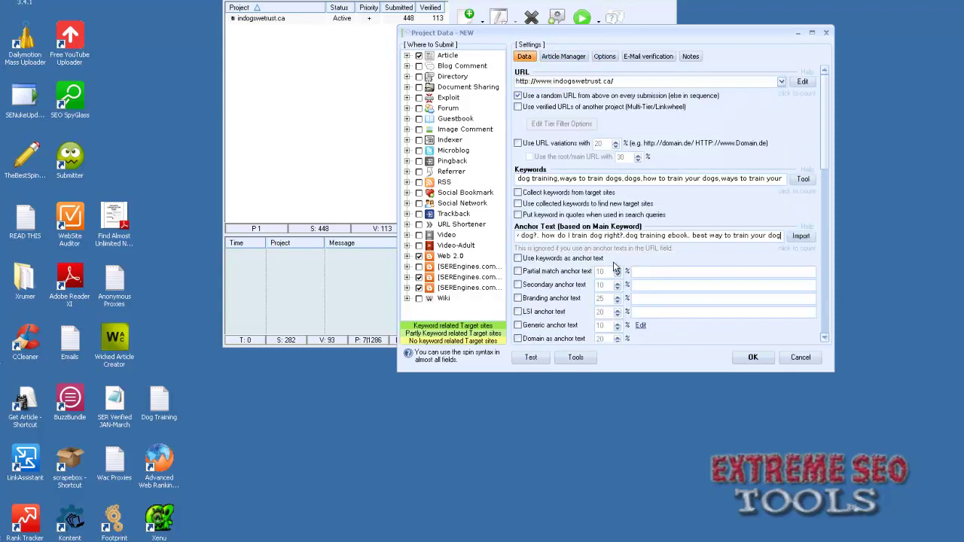
{"action": "key", "text": "ctrl+a"}
{"action": "left_click", "coordinate": [555, 235]}
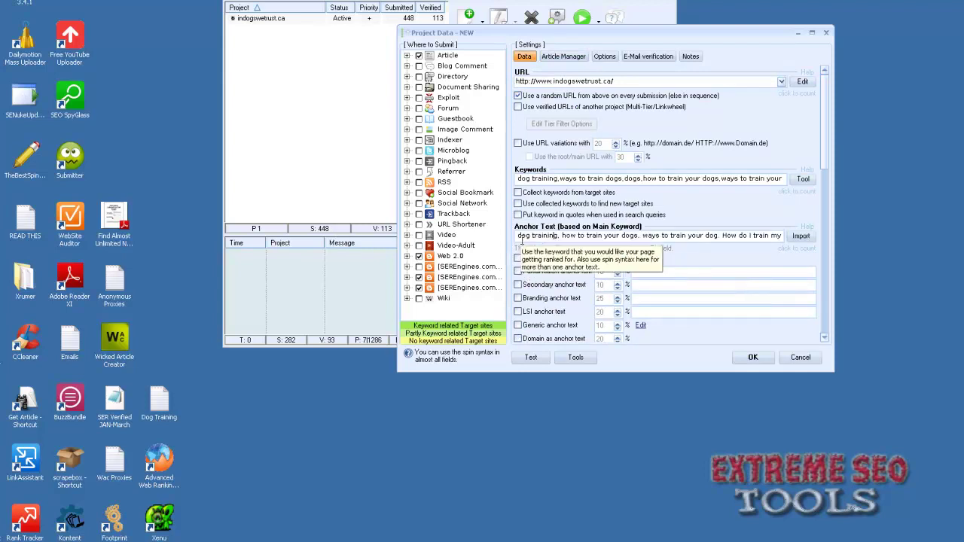
{"action": "left_click_drag", "start_coordinate": [559, 236], "coordinate": [518, 236]}
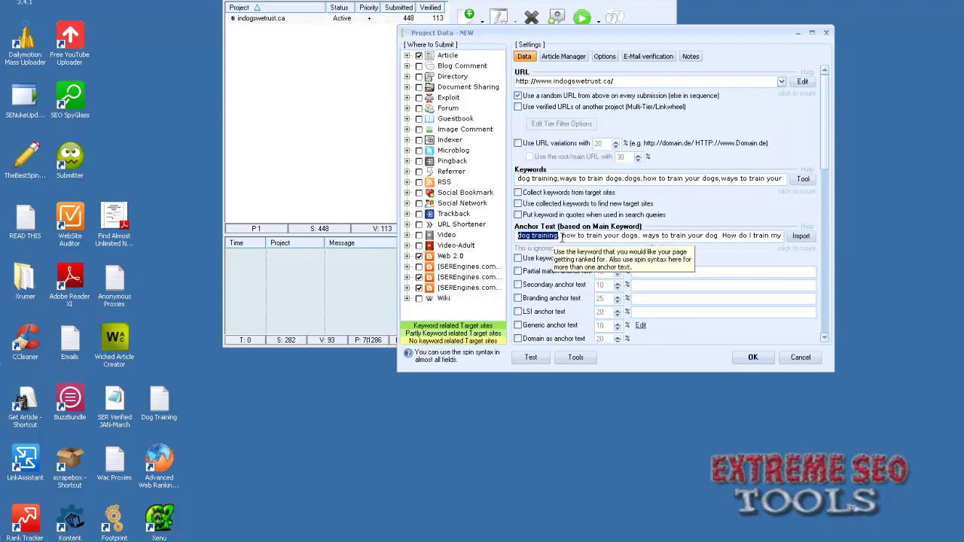
{"action": "left_click_drag", "start_coordinate": [562, 237], "coordinate": [641, 237]}
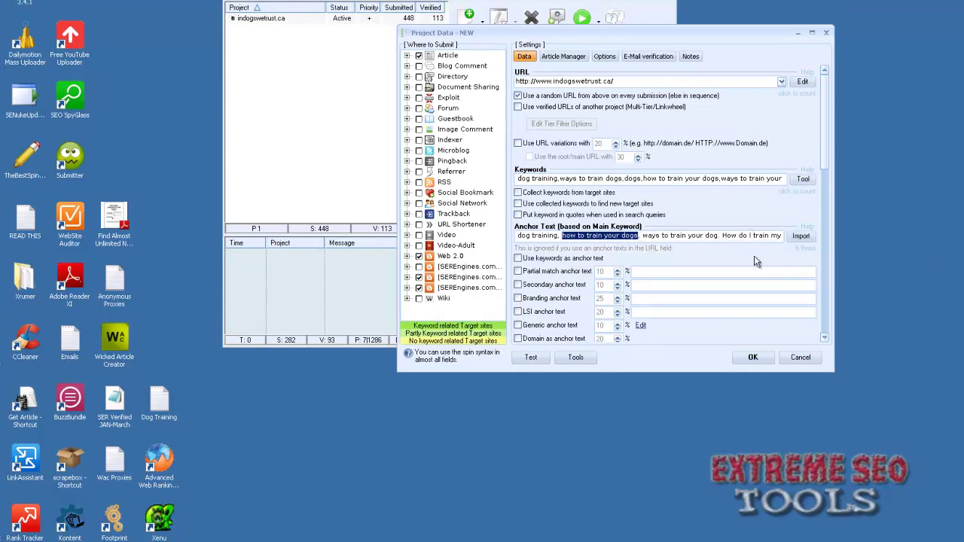
{"action": "left_click", "coordinate": [673, 237]}
Enable URL variations at 20% for the project
{"action": "left_click", "coordinate": [824, 340]}
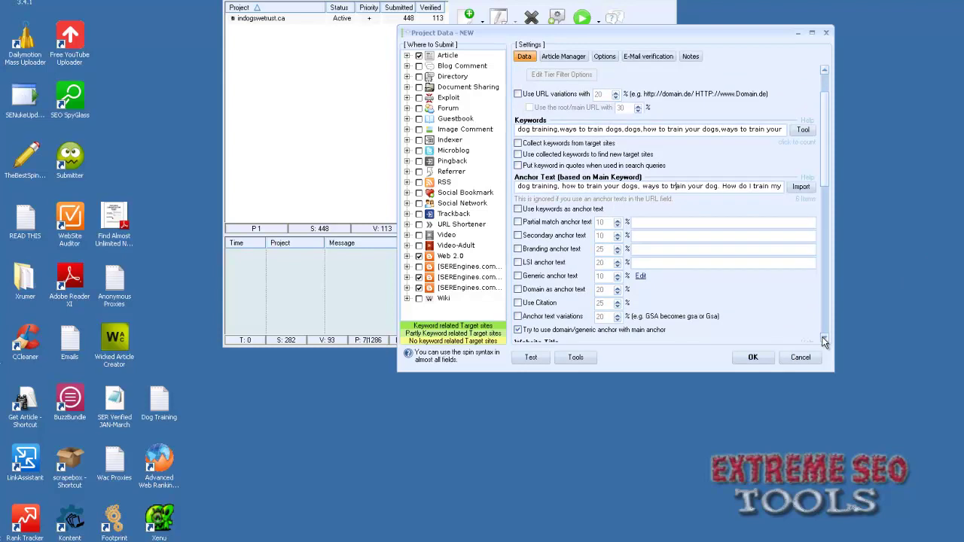
{"action": "left_click", "coordinate": [538, 95]}
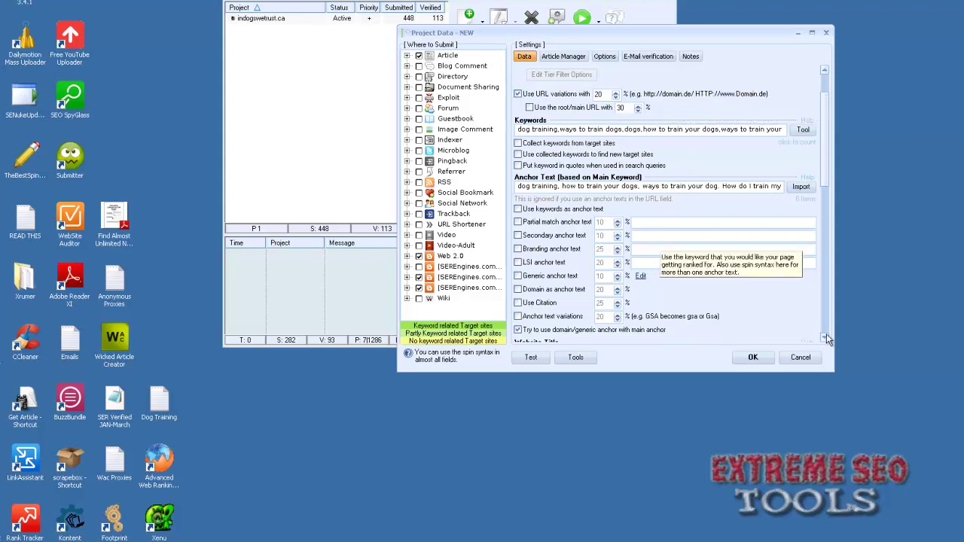
Enable anchor text variations at 20% for the project
{"action": "scroll", "coordinate": [826, 335], "scroll_direction": "down", "scroll_amount": 3}
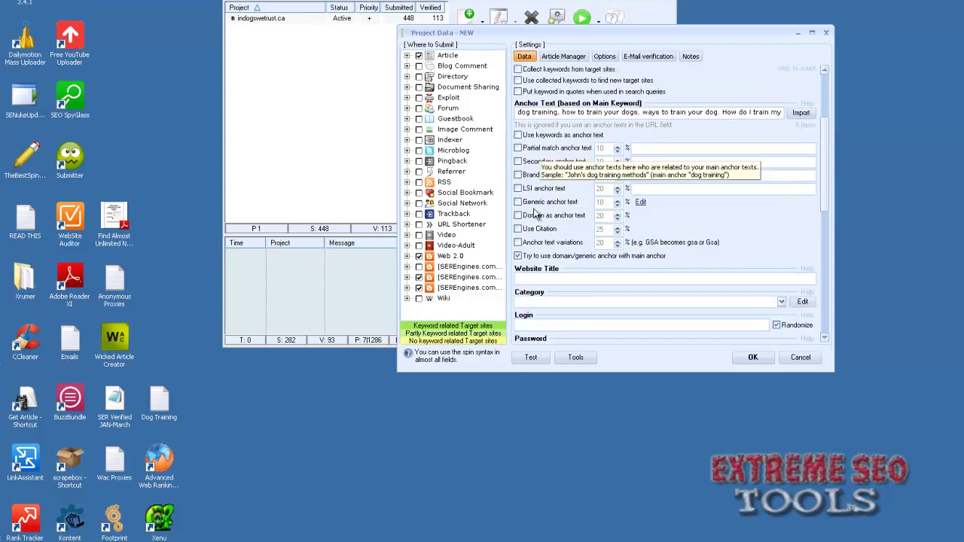
{"action": "left_click", "coordinate": [519, 243]}
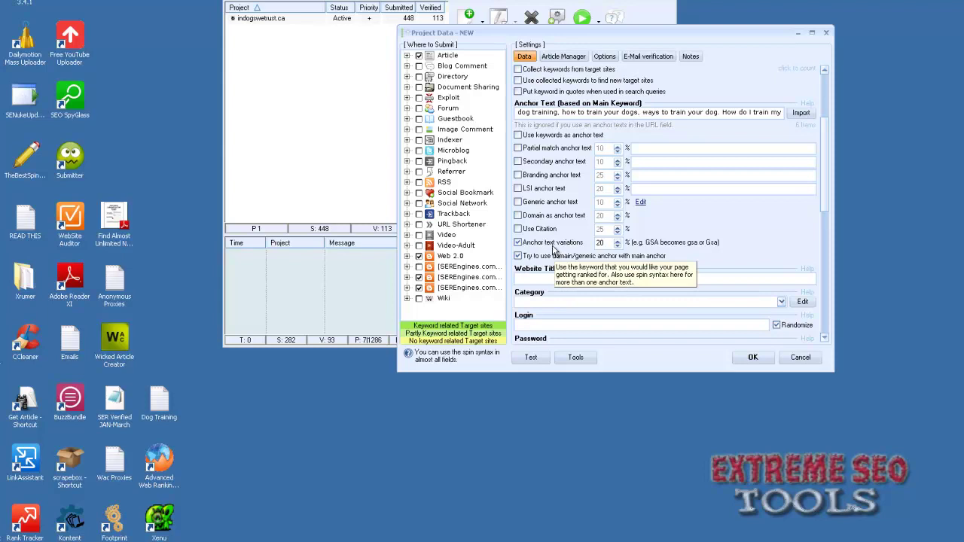
{"action": "left_click", "coordinate": [518, 174]}
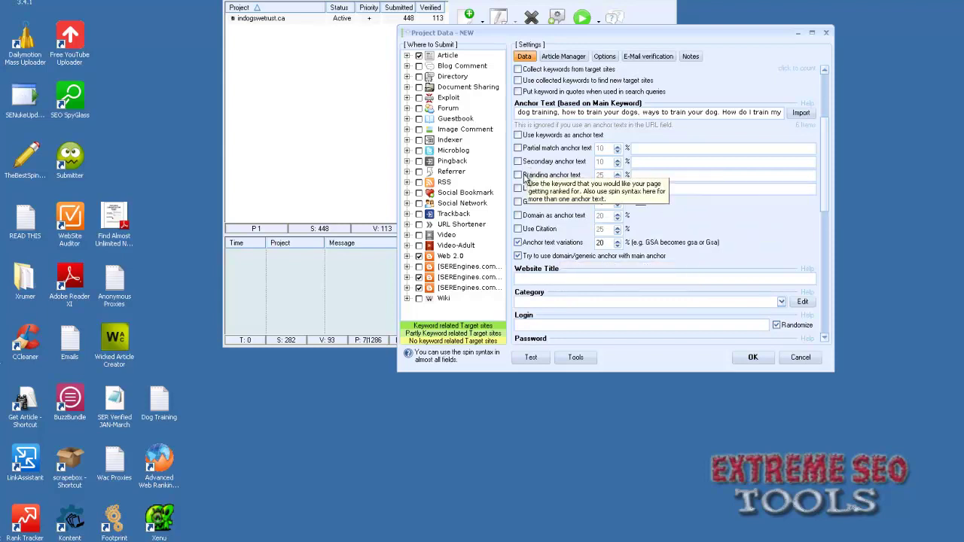
{"action": "left_click", "coordinate": [668, 174]}
{"action": "type", "text": "bullet proo"}
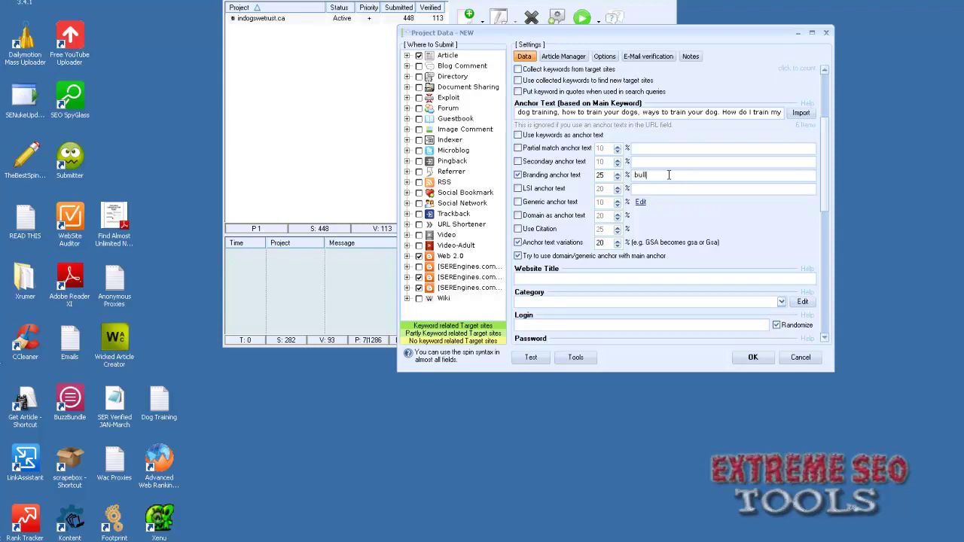
{"action": "key", "text": "BackSpace"}
{"action": "key", "text": "BackSpace"}
{"action": "key", "text": "BackSpace"}
{"action": "key", "text": "BackSpace"}
{"action": "key", "text": "BackSpace"}
{"action": "type", "text": "proo"}
{"action": "key", "text": "BackSpace"}
{"action": "key", "text": "BackSpace"}
{"action": "key", "text": "BackSpace"}
{"action": "key", "text": "BackSpace"}
{"action": "key", "text": "BackSpace"}
{"action": "key", "text": "BackSpace"}
{"action": "key", "text": "BackSpace"}
{"action": "key", "text": "BackSpace"}
{"action": "key", "text": "BackSpace"}
{"action": "key", "text": "BackSpace"}
{"action": "key", "text": "BackSpace"}
{"action": "type", "text": "Dog t"}
{"action": "key", "text": "BackSpace"}
{"action": "key", "text": "BackSpace"}
{"action": "key", "text": "BackSpace"}
{"action": "key", "text": "BackSpace"}
{"action": "key", "text": "BackSpace"}
{"action": "left_click", "coordinate": [517, 174]}
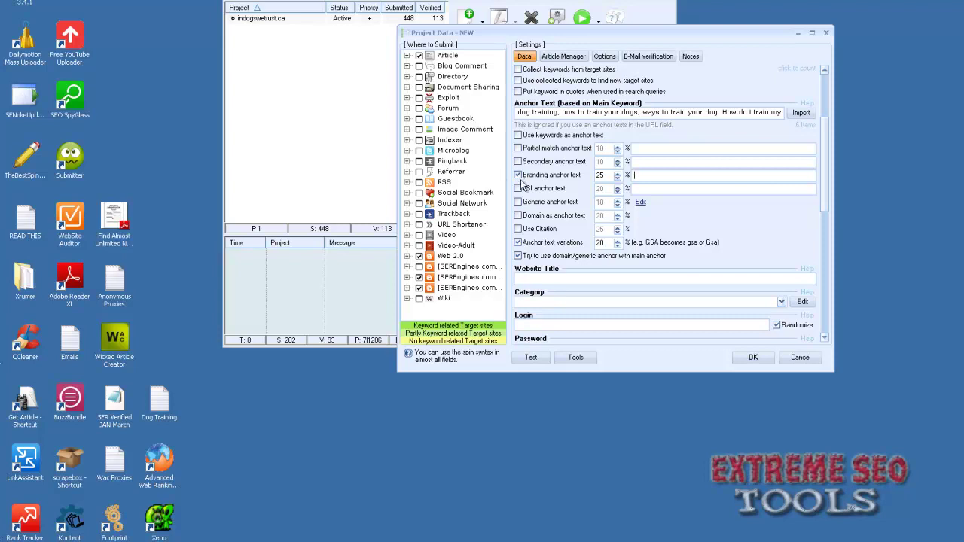
Check the project's blog fields, then switch to Wicked Article Creator and open its Title Builder
{"action": "left_click", "coordinate": [825, 338]}
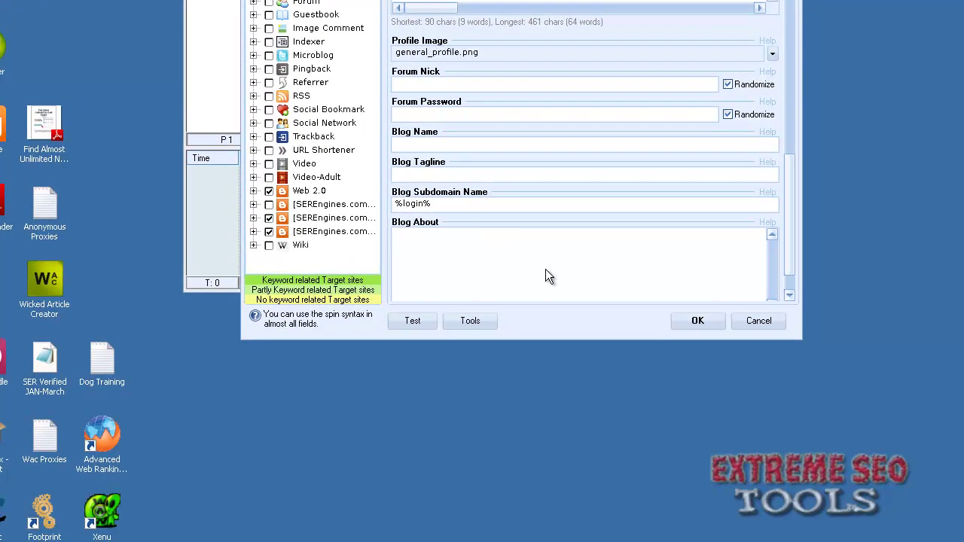
{"action": "left_click", "coordinate": [791, 295]}
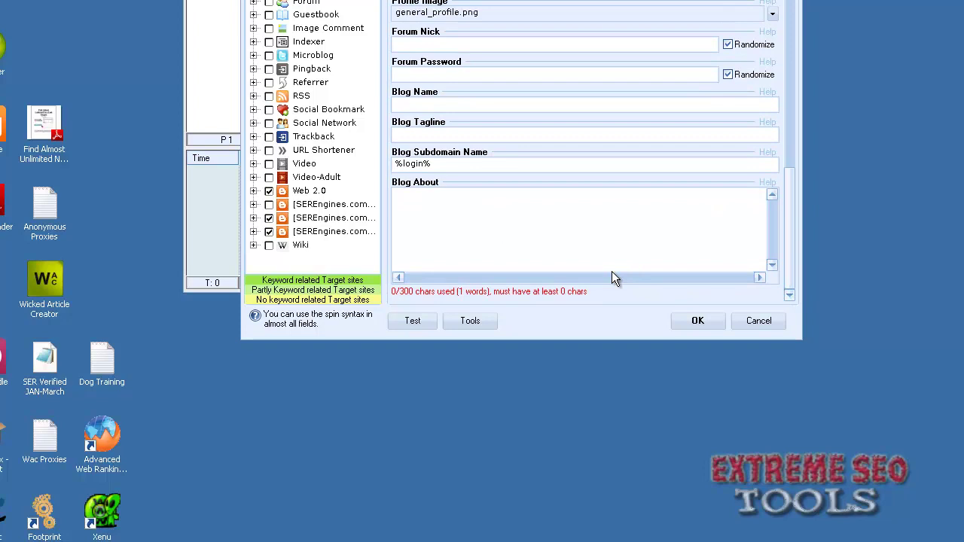
{"action": "left_click", "coordinate": [269, 190]}
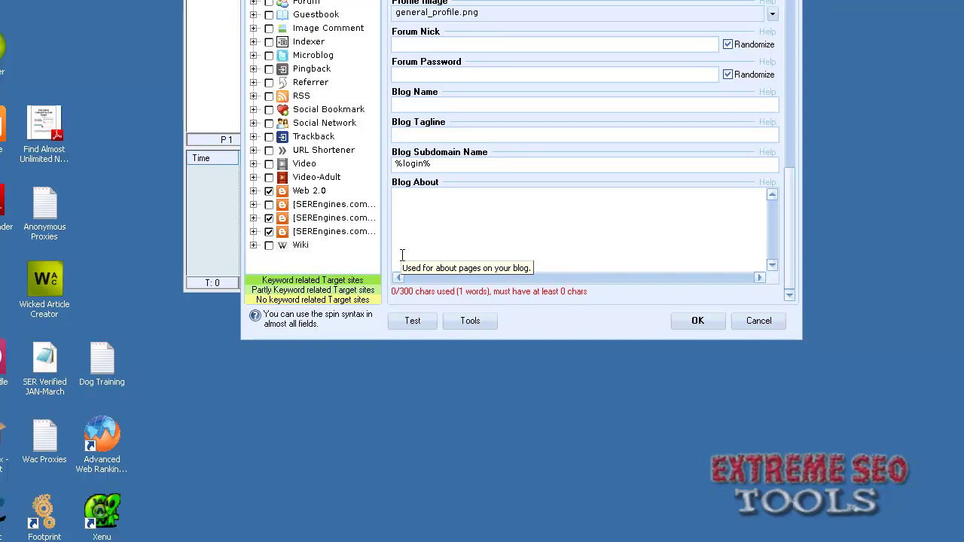
{"action": "double_click", "coordinate": [52, 290]}
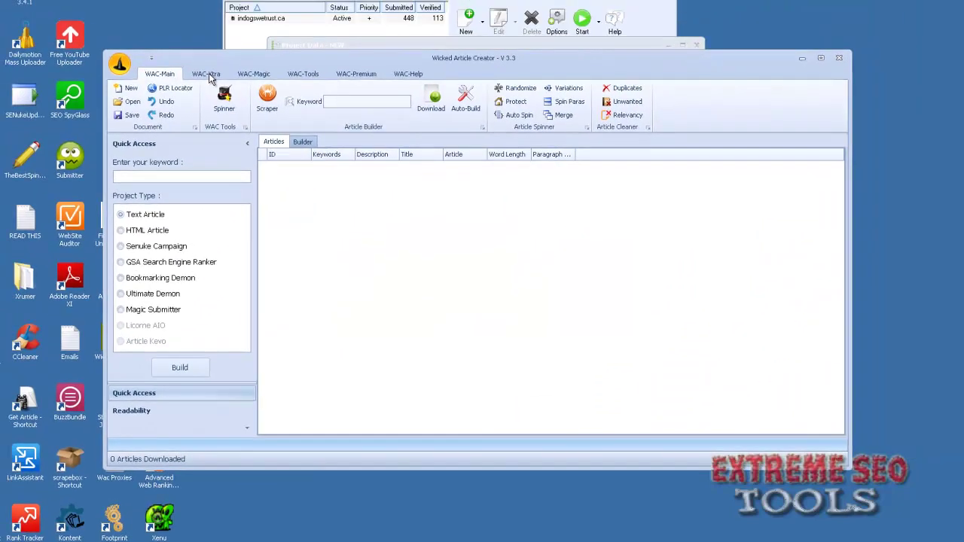
{"action": "left_click", "coordinate": [208, 76]}
{"action": "left_click", "coordinate": [121, 102]}
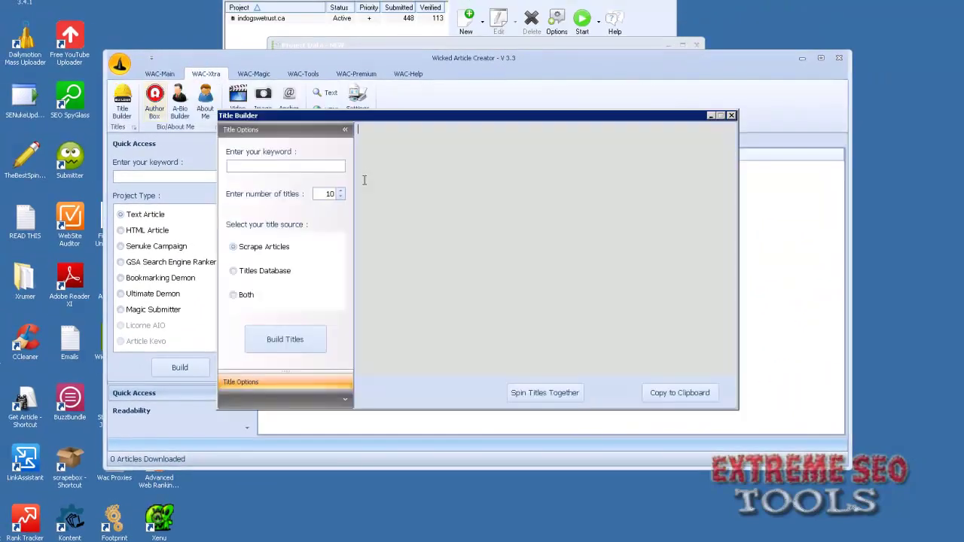
Build 1000 titles for the keyword Dog Training using scraped articles as the title source
{"action": "type", "text": "Dog Traiing"}
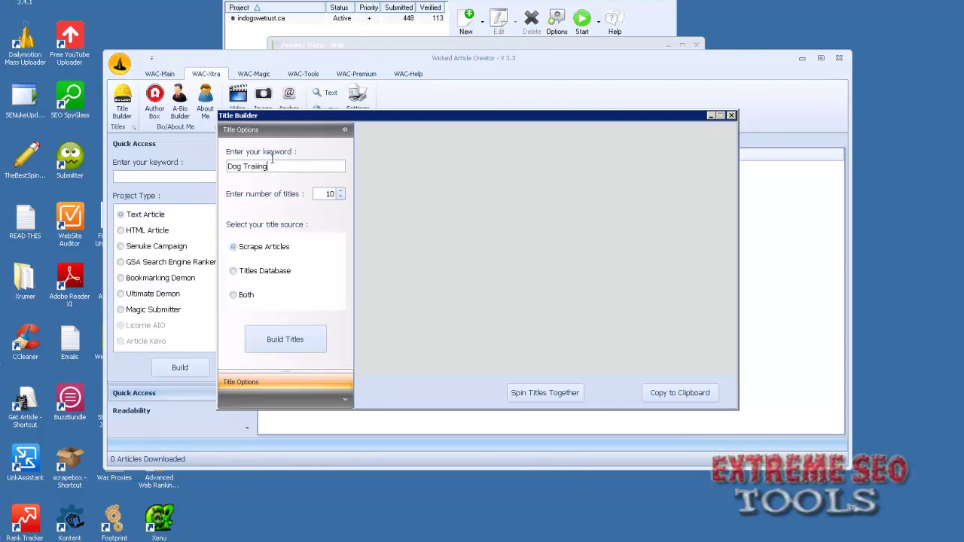
{"action": "key", "text": "BackSpace"}
{"action": "key", "text": "BackSpace"}
{"action": "key", "text": "BackSpace"}
{"action": "type", "text": "ning"}
{"action": "key", "text": "Tab"}
{"action": "type", "text": "500"}
{"action": "key", "text": "BackSpace"}
{"action": "key", "text": "BackSpace"}
{"action": "type", "text": "1000"}
{"action": "left_click", "coordinate": [293, 343]}
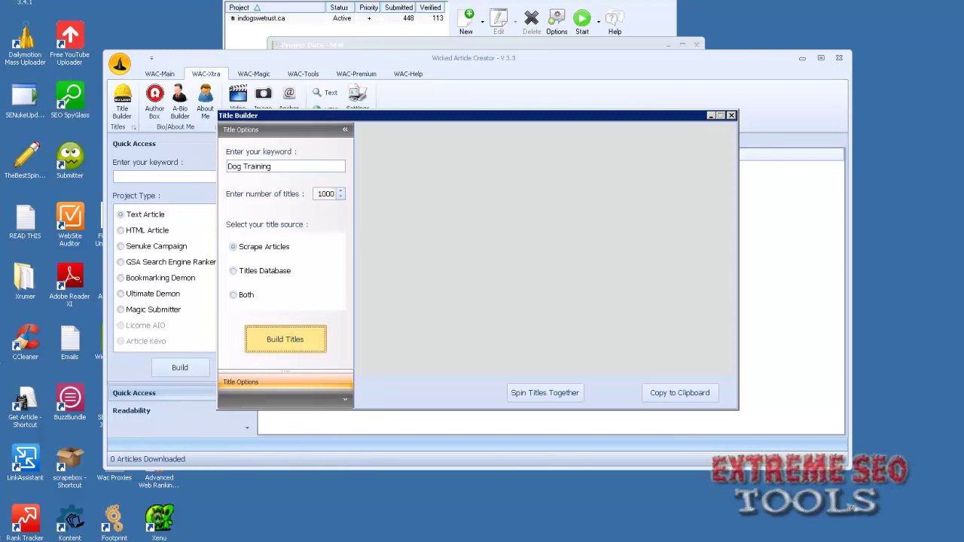
Spin the built titles together and paste the spun text into the Blog Name field of the Search Engine Ranker project
{"action": "left_click", "coordinate": [550, 392]}
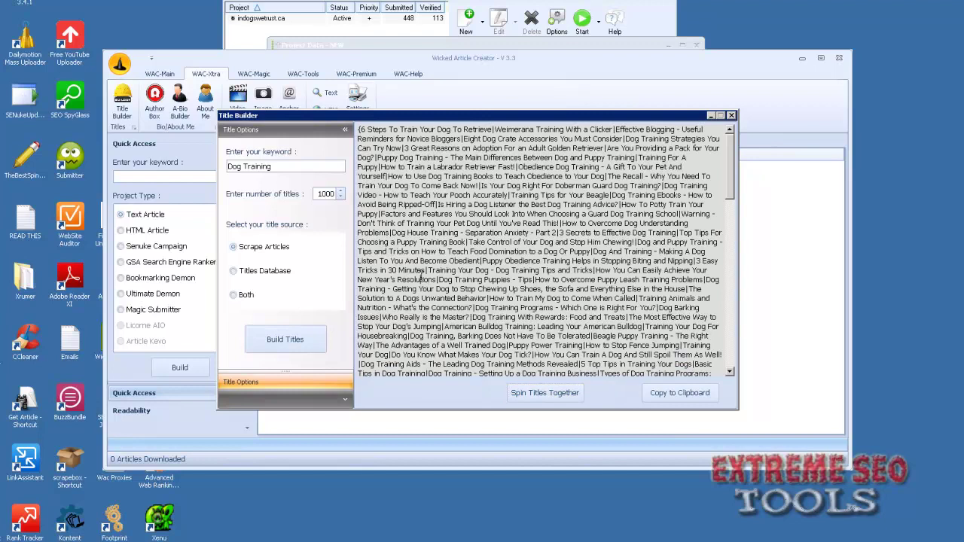
{"action": "key", "text": "ctrl+a"}
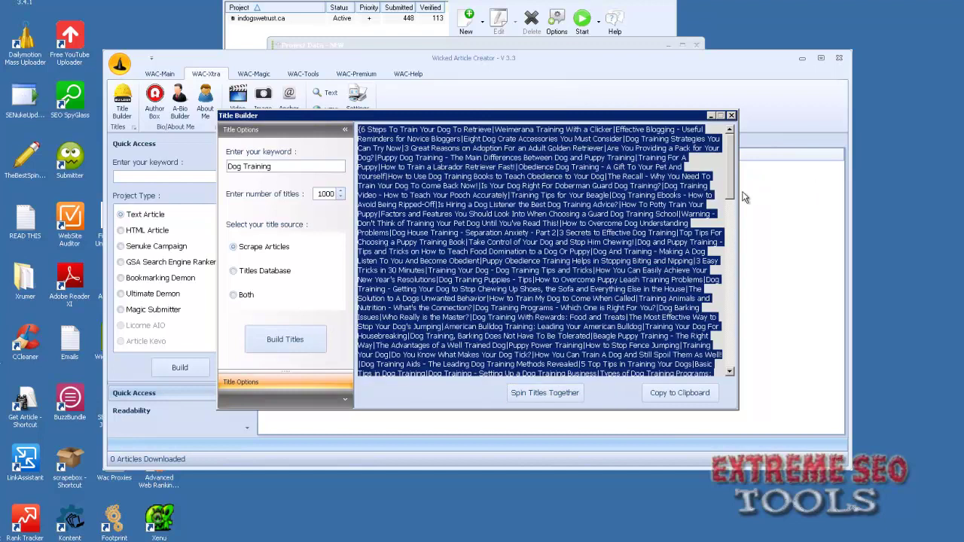
{"action": "left_click", "coordinate": [641, 46]}
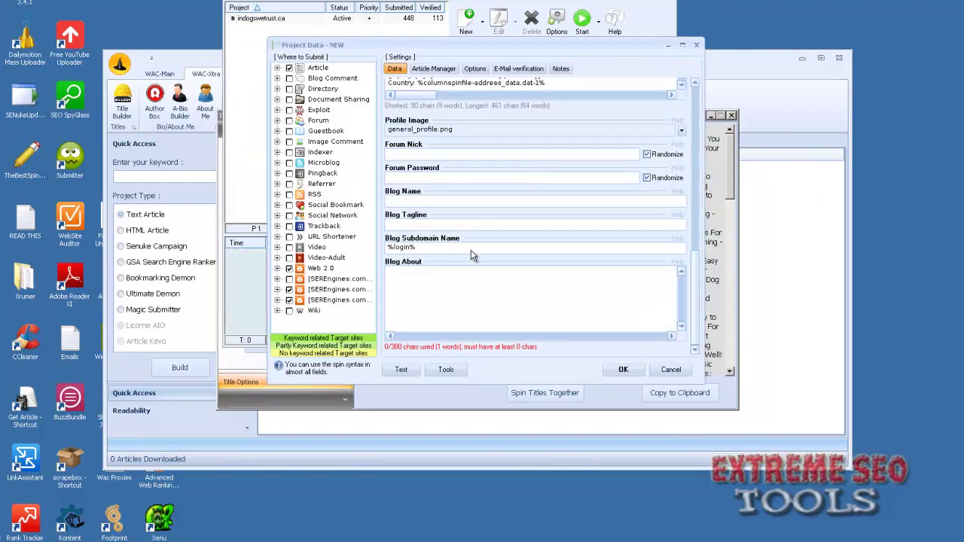
{"action": "left_click", "coordinate": [415, 203]}
{"action": "key", "text": "ctrl+v"}
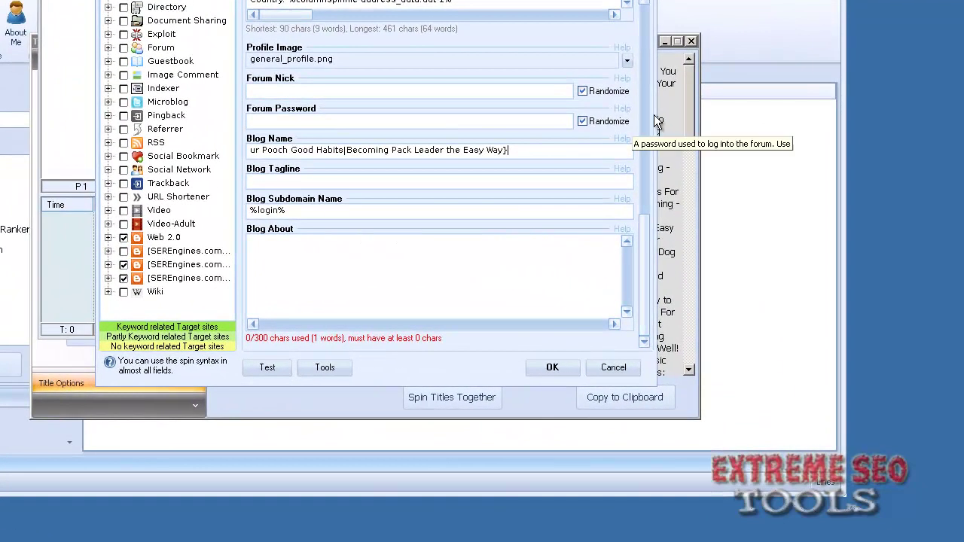
Replace the titles in Wicked Article Creator's Title Builder with a fresh Dog Training set and spin them together
{"action": "left_click", "coordinate": [657, 122]}
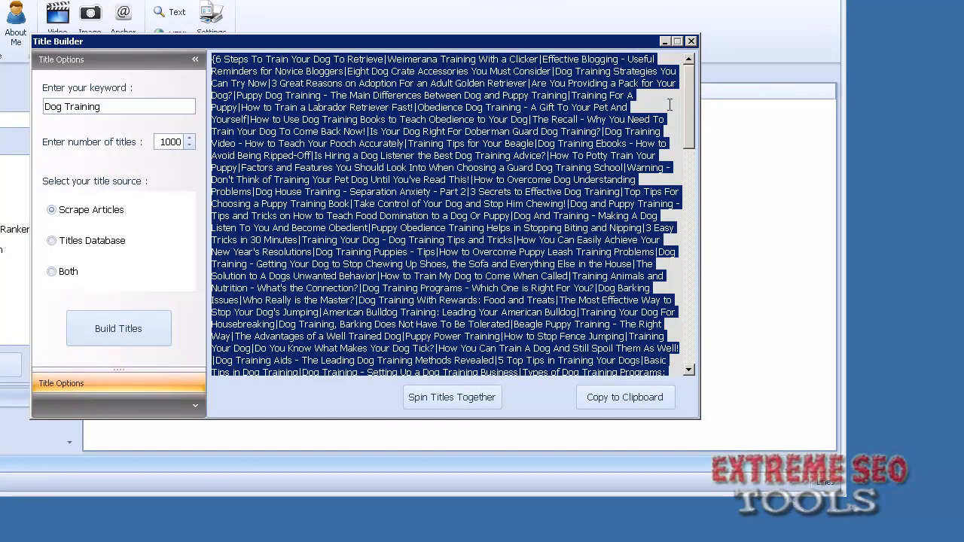
{"action": "key", "text": "Delete"}
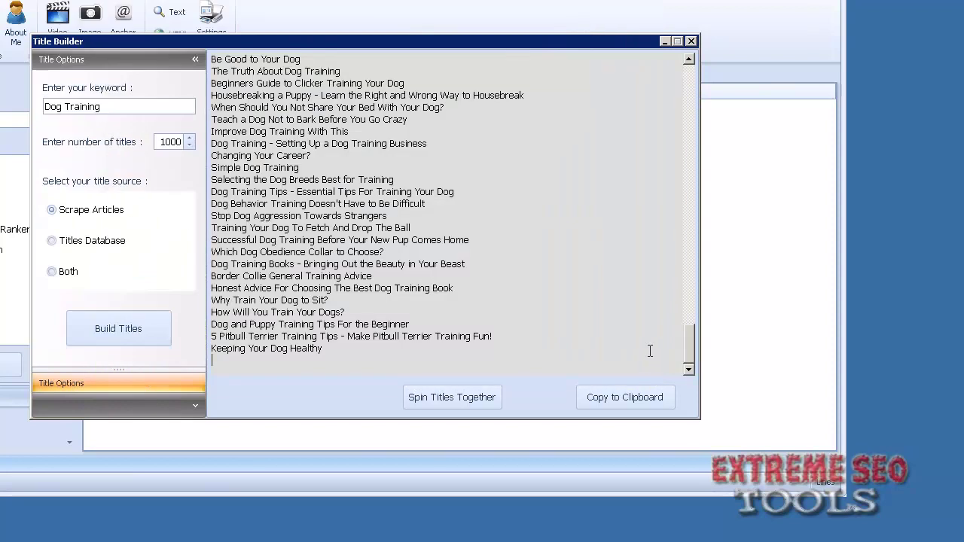
{"action": "key", "text": "ctrl+a"}
{"action": "left_click", "coordinate": [442, 397]}
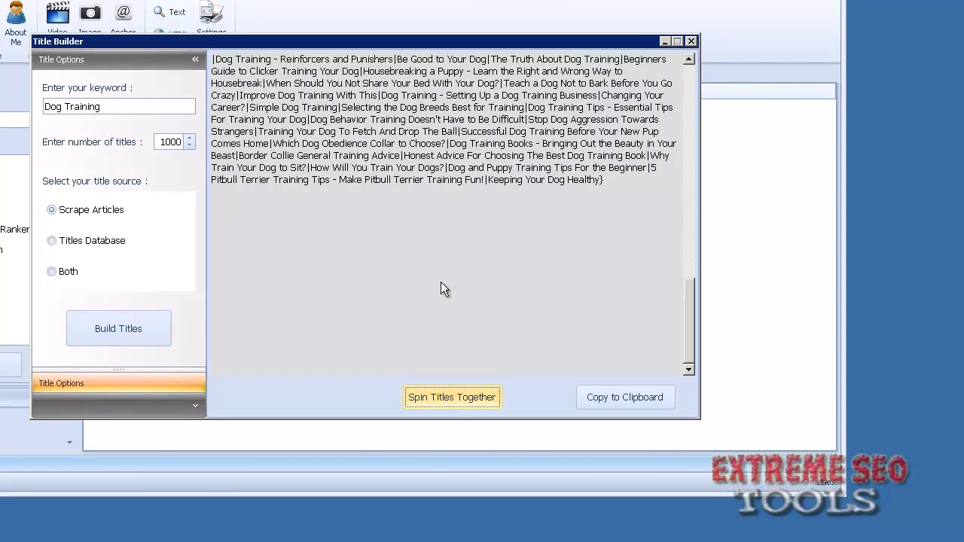
Copy the new spun titles into the Website Title field of the Search Engine Ranker project
{"action": "key", "text": "ctrl+a"}
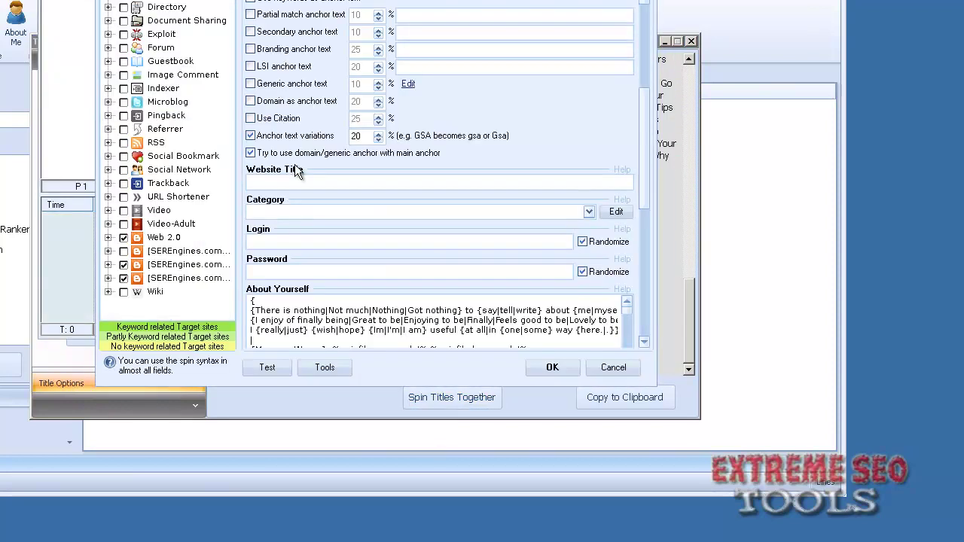
{"action": "left_click", "coordinate": [298, 181]}
{"action": "key", "text": "ctrl+v"}
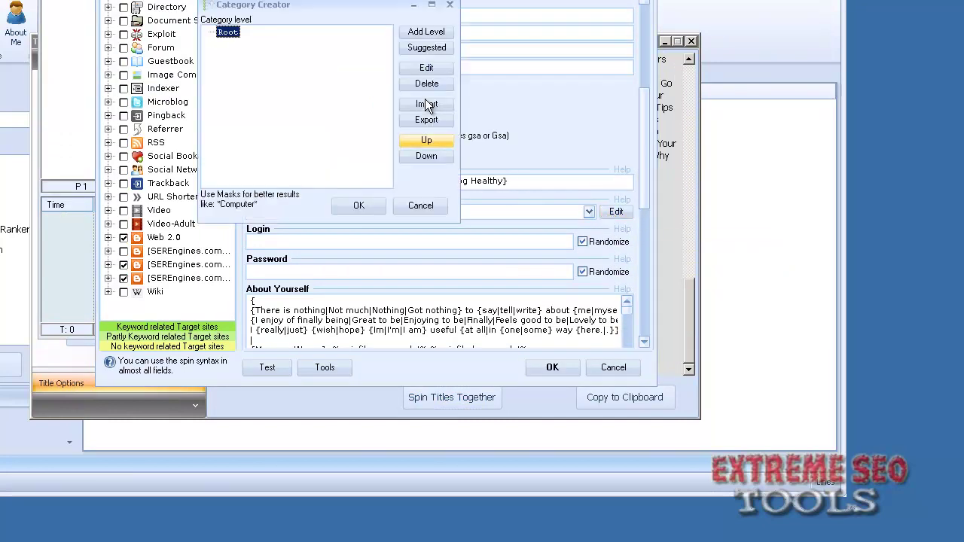
Add the suggested Home & Family categories Hobbies, Home Improvement, Parenting and Pets to the project's category list
{"action": "left_click", "coordinate": [424, 47]}
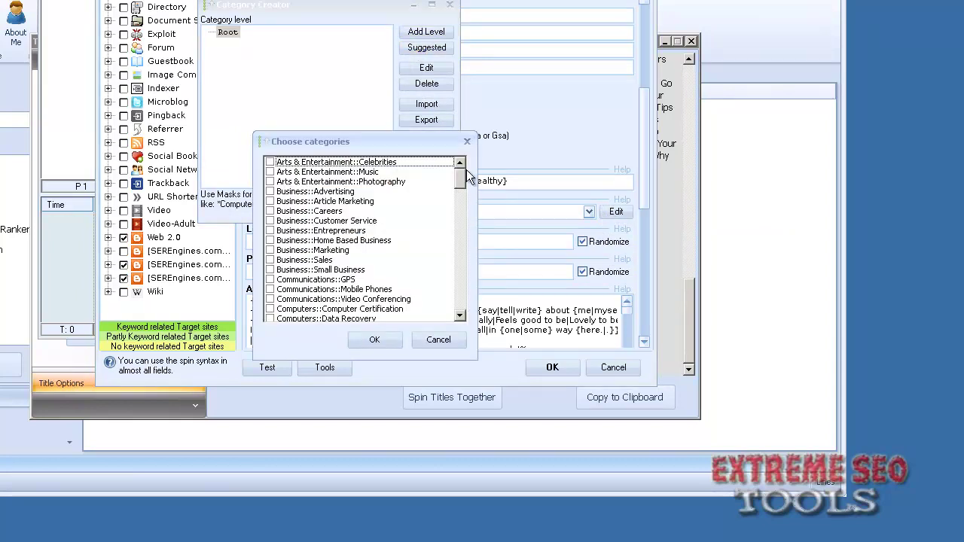
{"action": "left_click_drag", "start_coordinate": [461, 178], "coordinate": [460, 232]}
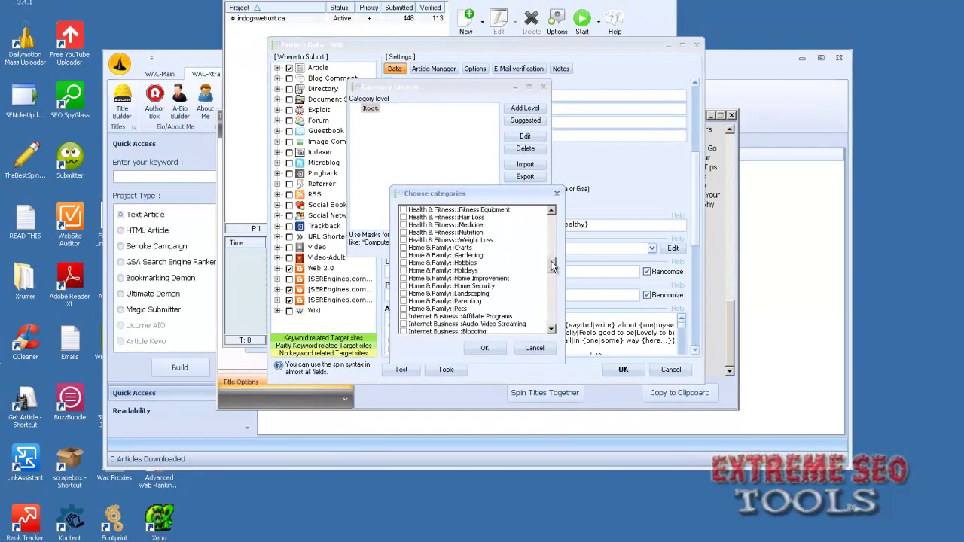
{"action": "left_click", "coordinate": [466, 310]}
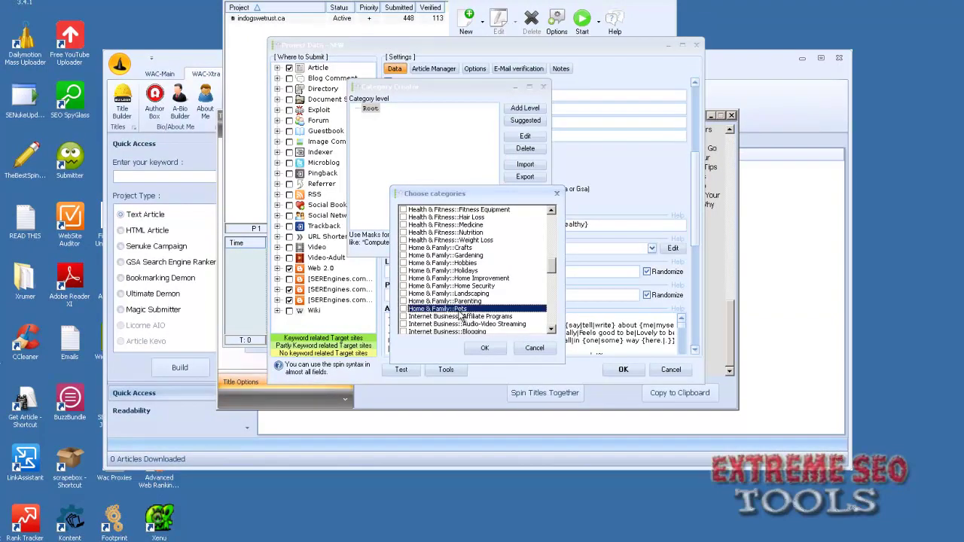
{"action": "left_click", "coordinate": [404, 309]}
{"action": "left_click", "coordinate": [405, 279]}
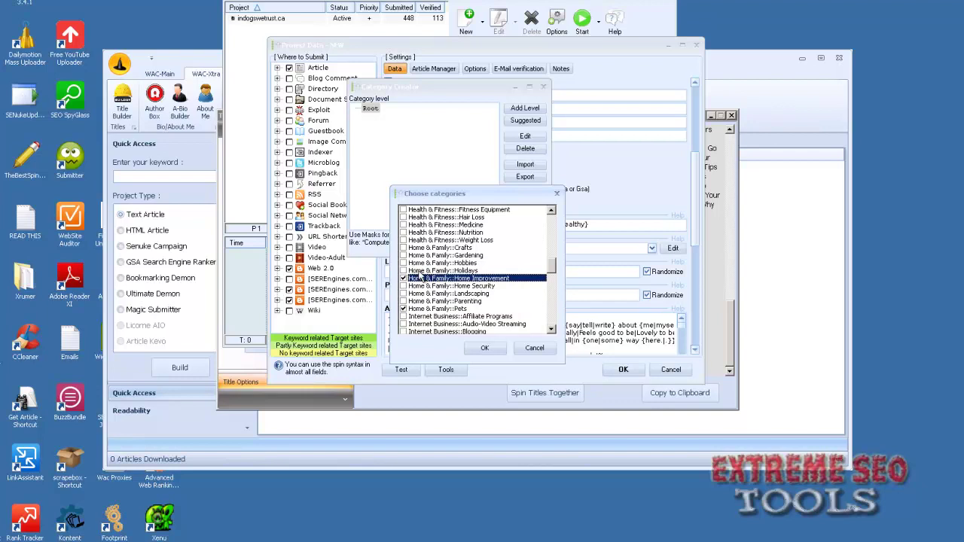
{"action": "left_click", "coordinate": [403, 263]}
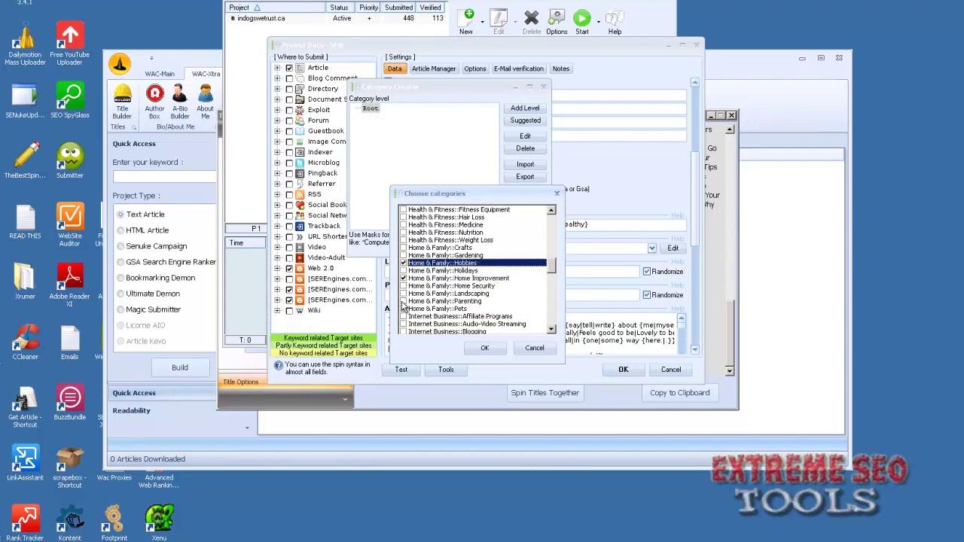
{"action": "left_click", "coordinate": [404, 301]}
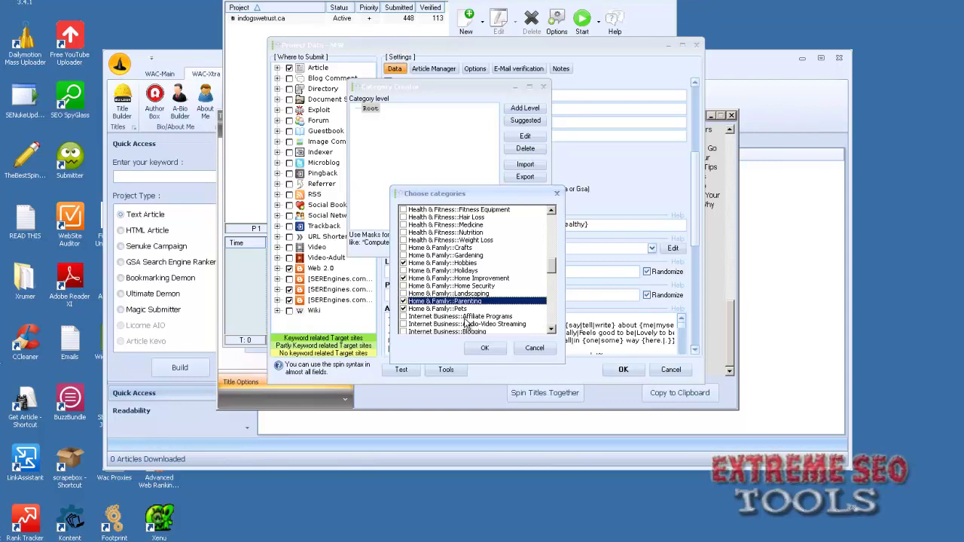
{"action": "left_click", "coordinate": [491, 350]}
Add the custom root-level categories education and news, and accept the project's category list
{"action": "left_click", "coordinate": [509, 113]}
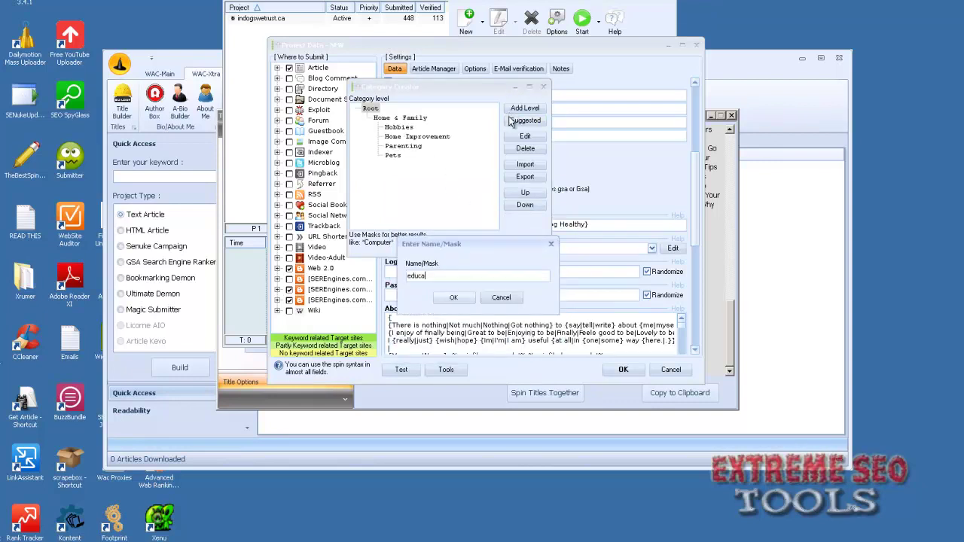
{"action": "key", "text": "Return"}
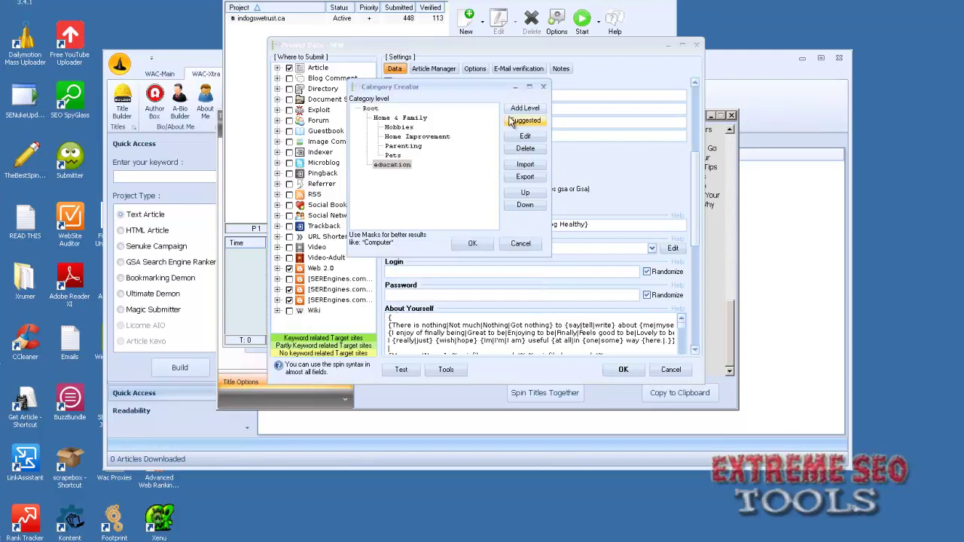
{"action": "left_click", "coordinate": [527, 108]}
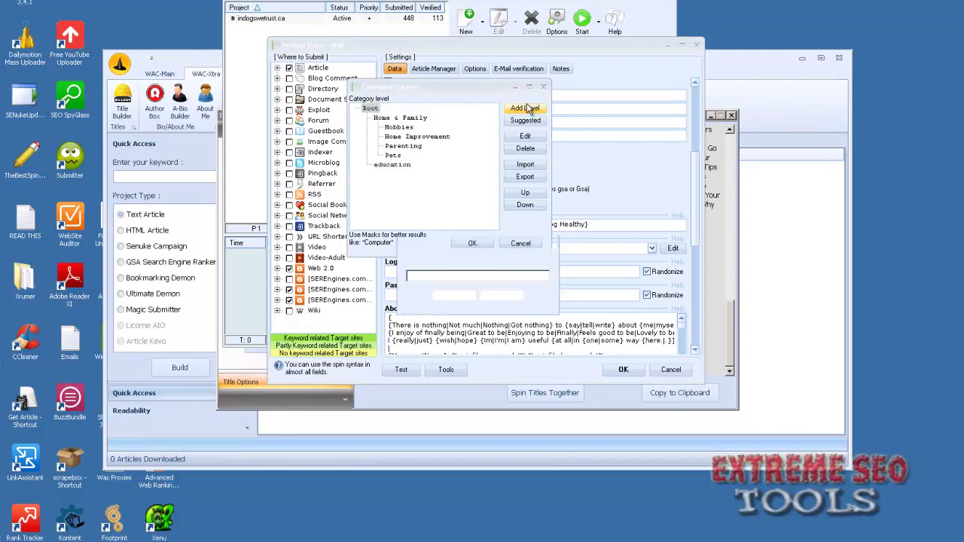
{"action": "key", "text": "Return"}
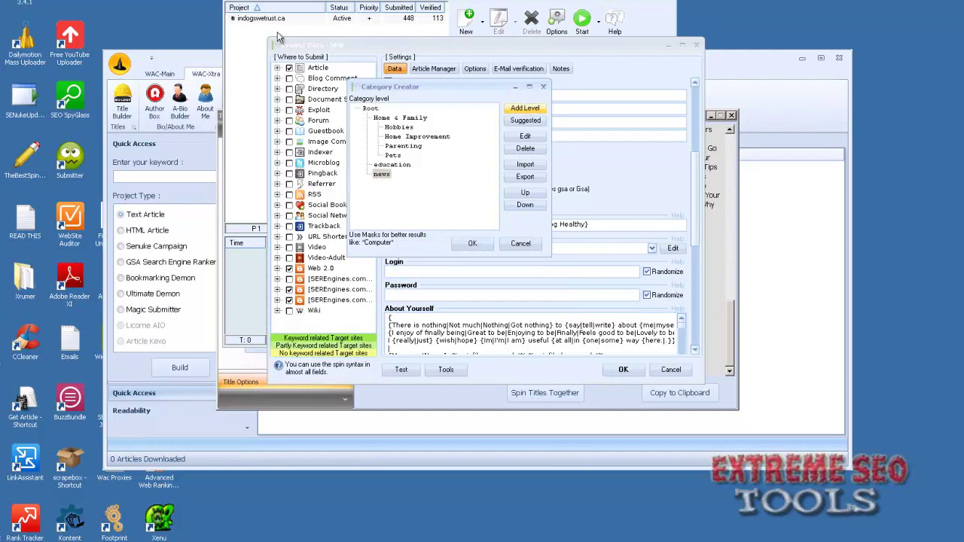
{"action": "left_click", "coordinate": [506, 110]}
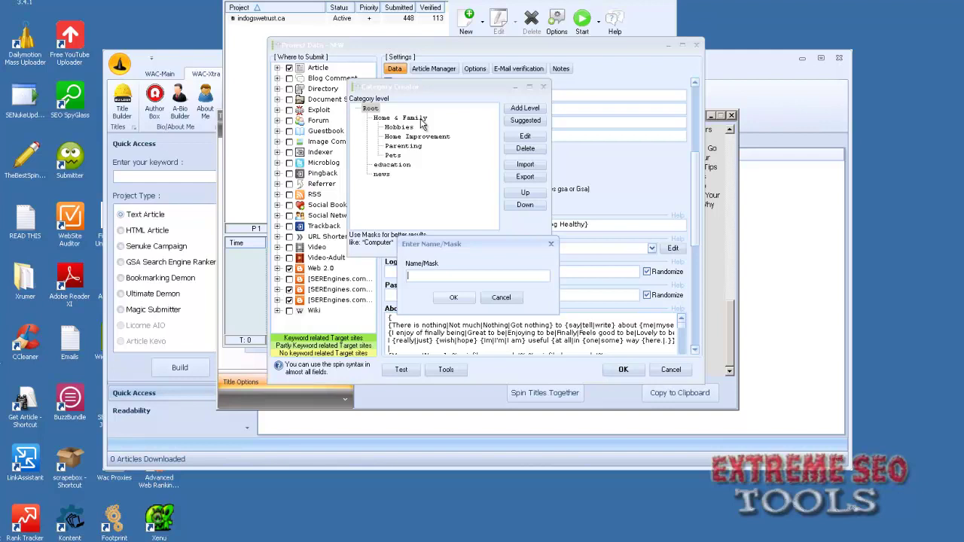
{"action": "left_click", "coordinate": [501, 297]}
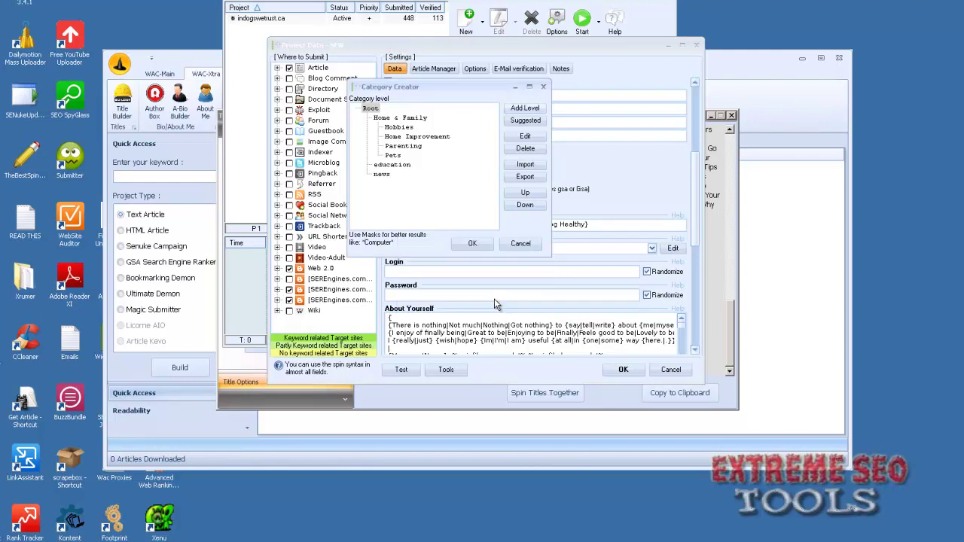
{"action": "left_click", "coordinate": [472, 244]}
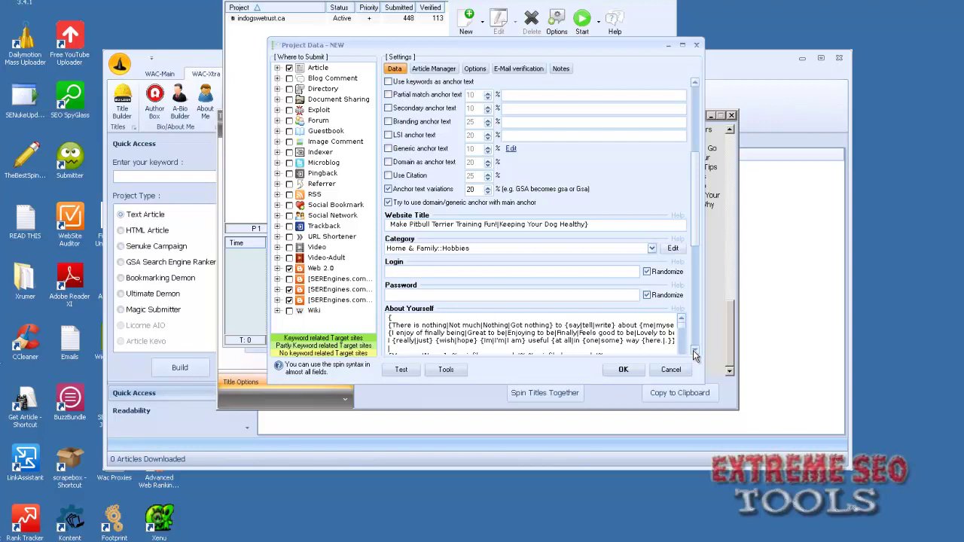
{"action": "scroll", "coordinate": [694, 354], "scroll_direction": "down", "scroll_amount": 3}
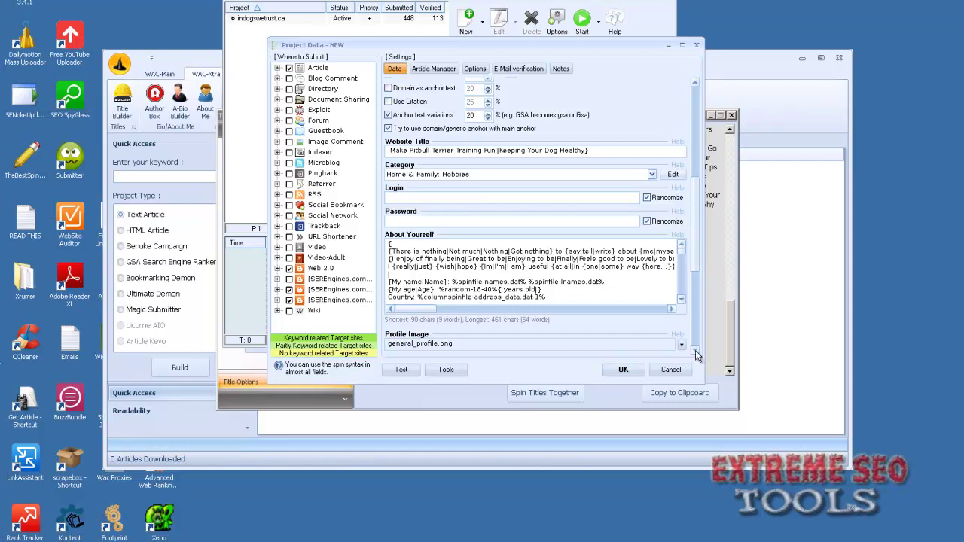
Copy the project's main anchor text keywords into the Blog Tagline field
{"action": "scroll", "coordinate": [695, 354], "scroll_direction": "down", "scroll_amount": 8}
{"action": "scroll", "coordinate": [696, 354], "scroll_direction": "down", "scroll_amount": 1}
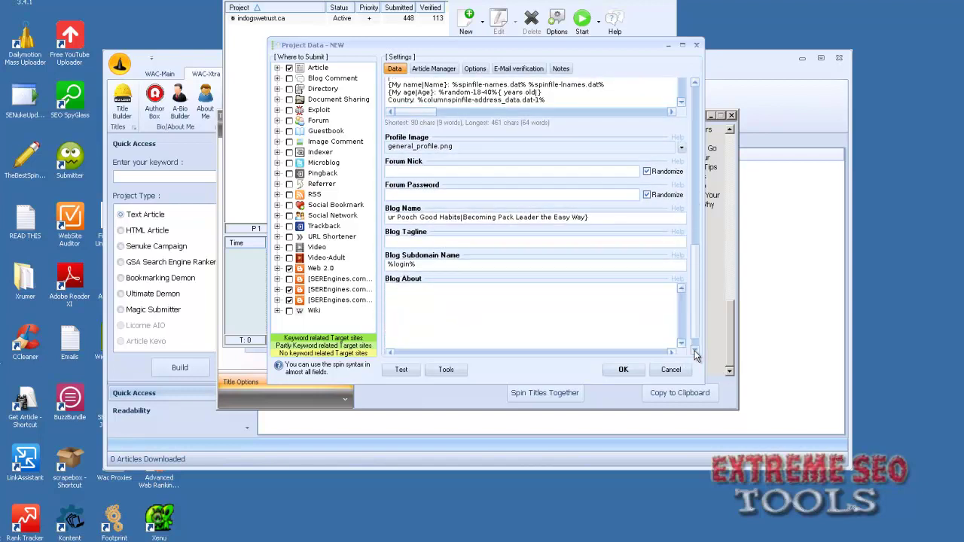
{"action": "left_click", "coordinate": [429, 241]}
{"action": "scroll", "coordinate": [685, 225], "scroll_direction": "up", "scroll_amount": 10}
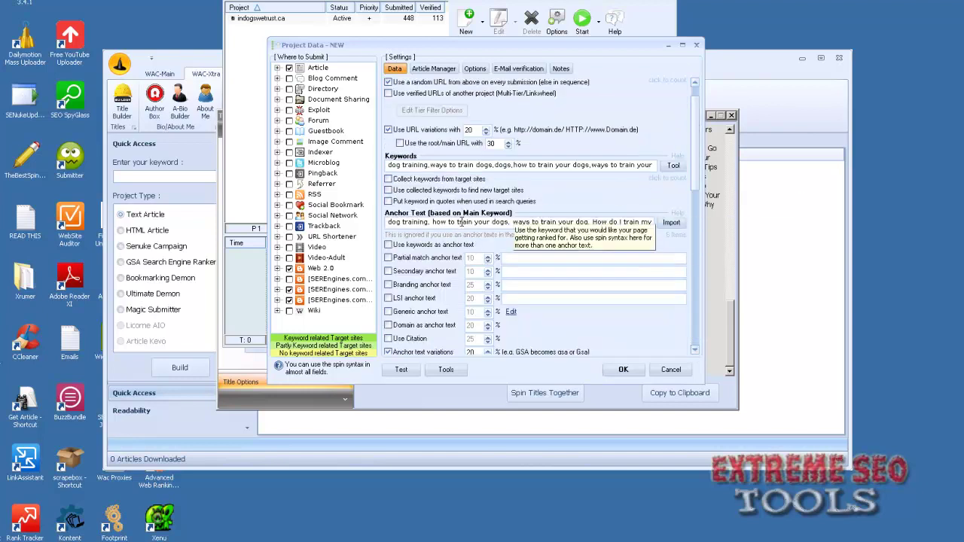
{"action": "scroll", "coordinate": [696, 316], "scroll_direction": "down", "scroll_amount": 10}
{"action": "left_click", "coordinate": [424, 224]}
{"action": "key", "text": "ctrl+v"}
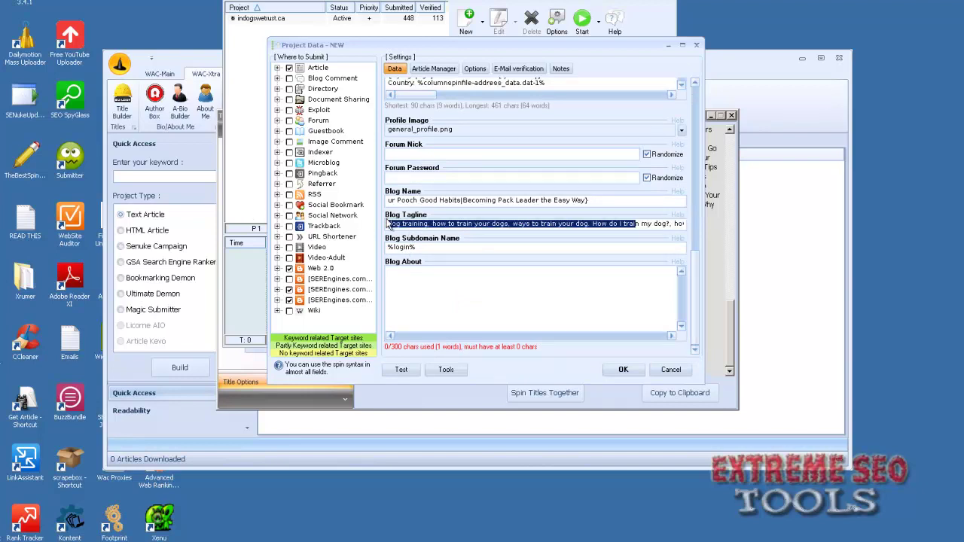
Convert the Blog Tagline keywords to spin syntax, enclosing them in curly braces and replacing each separator between phrases with a pipe
{"action": "left_click", "coordinate": [417, 247]}
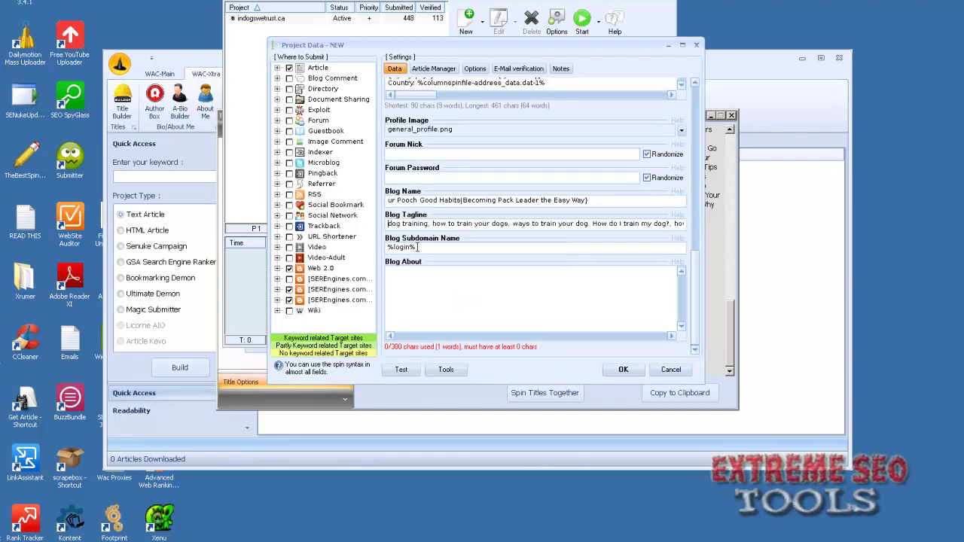
{"action": "left_click", "coordinate": [439, 224]}
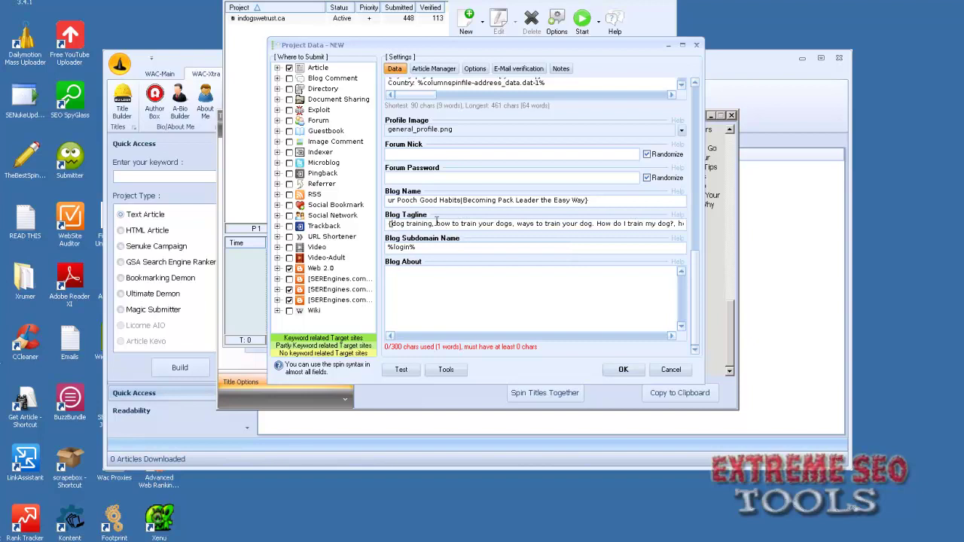
{"action": "key", "text": "BackSpace"}
{"action": "key", "text": "BackSpace"}
{"action": "type", "text": "|"}
{"action": "left_click", "coordinate": [515, 224]}
{"action": "key", "text": "BackSpace"}
{"action": "key", "text": "BackSpace"}
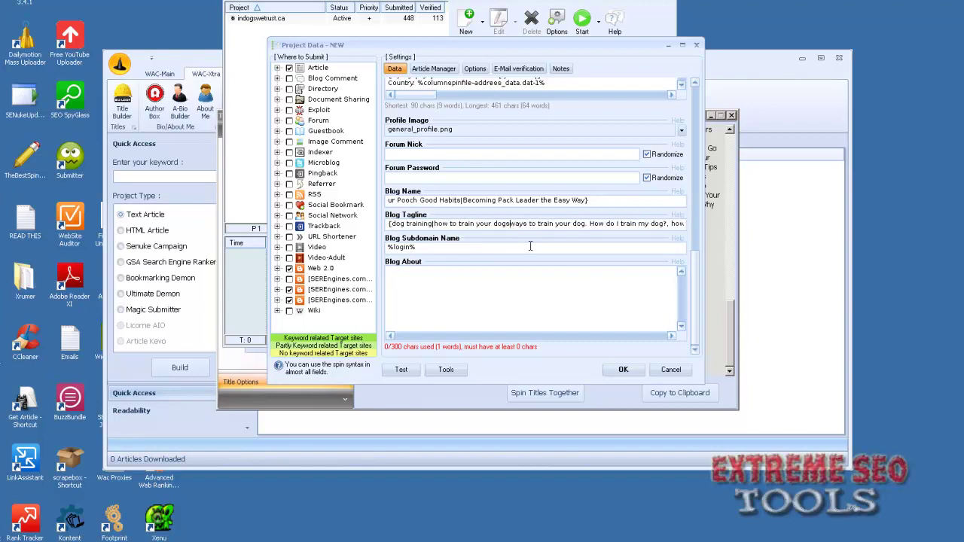
{"action": "type", "text": "|"}
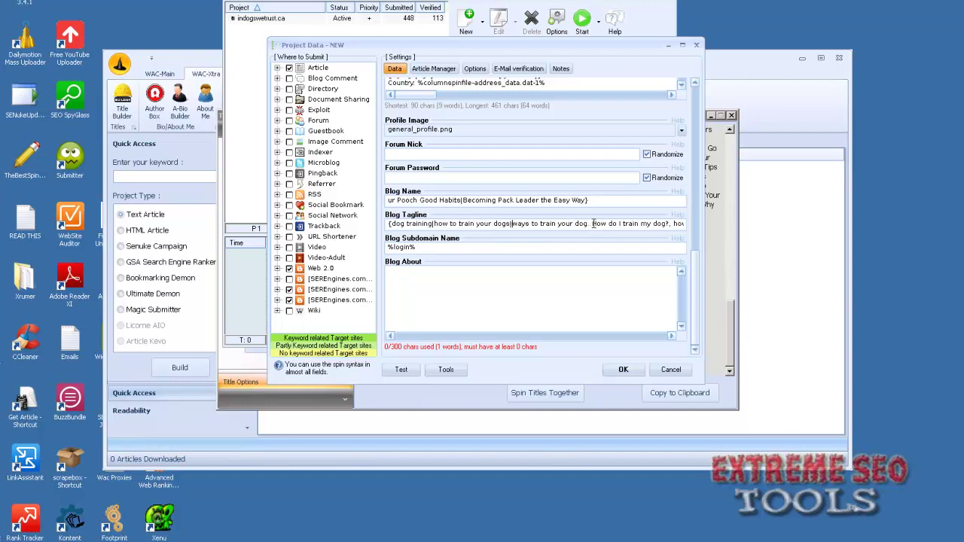
{"action": "key", "text": "BackSpace"}
{"action": "key", "text": "BackSpace"}
{"action": "type", "text": "|"}
{"action": "left_click", "coordinate": [670, 223]}
{"action": "key", "text": "BackSpace"}
{"action": "key", "text": "BackSpace"}
{"action": "type", "text": "|"}
{"action": "key", "text": "Right"}
{"action": "key", "text": "Right"}
{"action": "key", "text": "Right"}
{"action": "key", "text": "Right"}
{"action": "key", "text": "Right"}
{"action": "key", "text": "Right"}
{"action": "key", "text": "Right"}
{"action": "key", "text": "Right"}
{"action": "key", "text": "Right"}
{"action": "key", "text": "Right"}
{"action": "key", "text": "Right"}
{"action": "key", "text": "Right"}
{"action": "key", "text": "Right"}
{"action": "key", "text": "Right"}
{"action": "key", "text": "Right"}
{"action": "key", "text": "Right"}
{"action": "key", "text": "Right"}
{"action": "key", "text": "Right"}
{"action": "key", "text": "Right"}
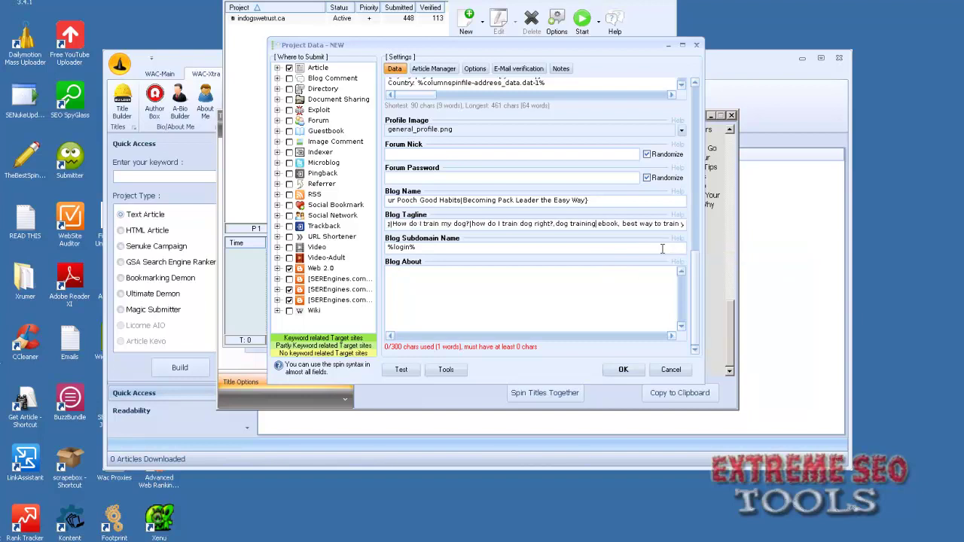
{"action": "key", "text": "Right"}
{"action": "key", "text": "Right"}
{"action": "key", "text": "Right"}
{"action": "key", "text": "Right"}
{"action": "key", "text": "Right"}
{"action": "key", "text": "Right"}
{"action": "key", "text": "Right"}
{"action": "key", "text": "Right"}
{"action": "key", "text": "Right"}
{"action": "key", "text": "Right"}
{"action": "key", "text": "Right"}
{"action": "key", "text": "Right"}
{"action": "key", "text": "Right"}
{"action": "key", "text": "Right"}
{"action": "key", "text": "Right"}
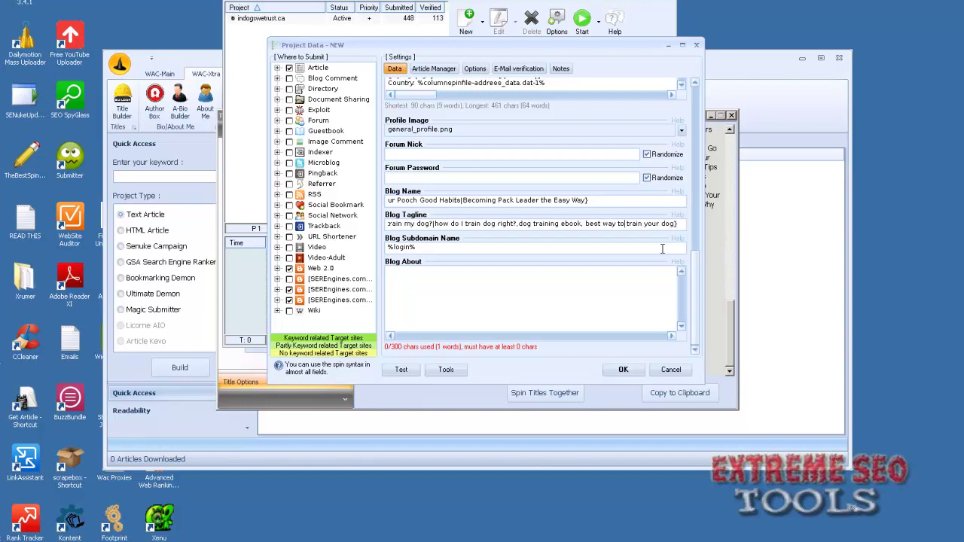
{"action": "key", "text": "BackSpace"}
{"action": "key", "text": "BackSpace"}
{"action": "type", "text": "|"}
{"action": "key", "text": "BackSpace"}
{"action": "type", "text": "|"}
Close Wicked Article Creator's Title Builder and go to the Blog About field of the Search Engine Ranker project
{"action": "left_click", "coordinate": [716, 152]}
{"action": "left_click", "coordinate": [731, 115]}
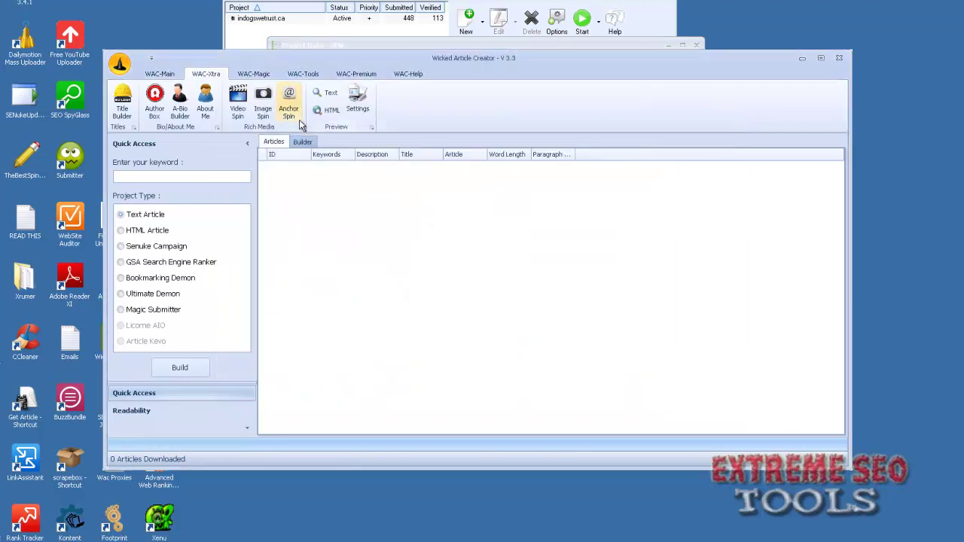
{"action": "left_click", "coordinate": [483, 43]}
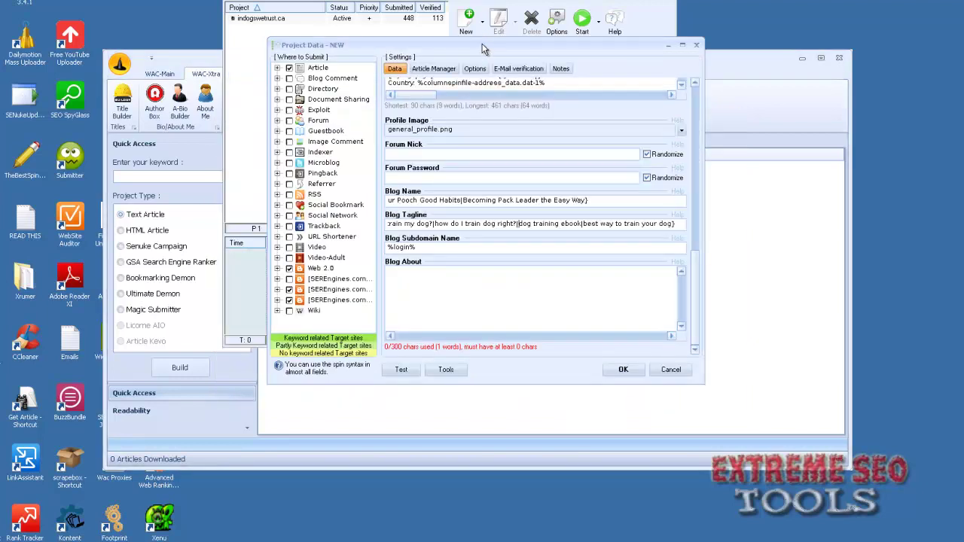
{"action": "left_click", "coordinate": [412, 290]}
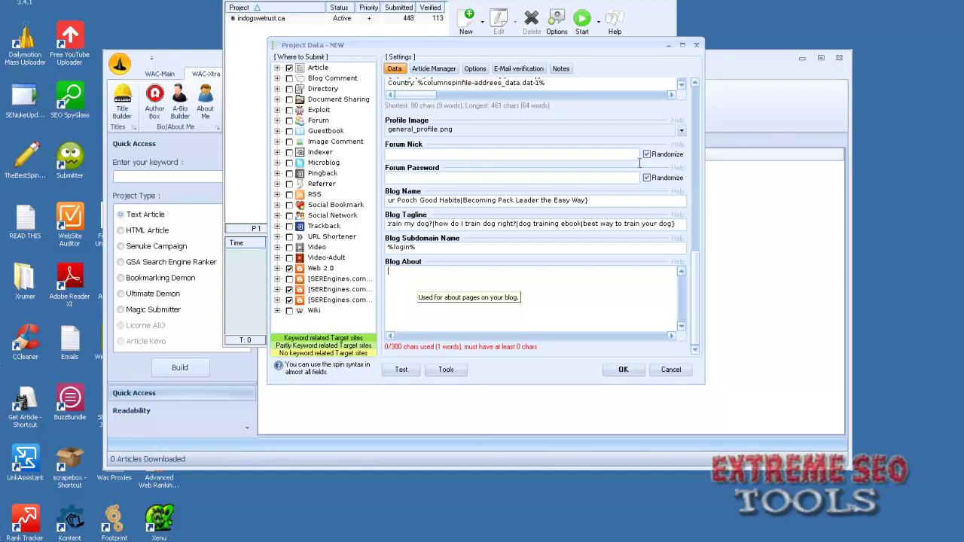
Generate a spun About Me text in Wicked Article Creator with all details included, and copy it to the clipboard
{"action": "left_click", "coordinate": [728, 61]}
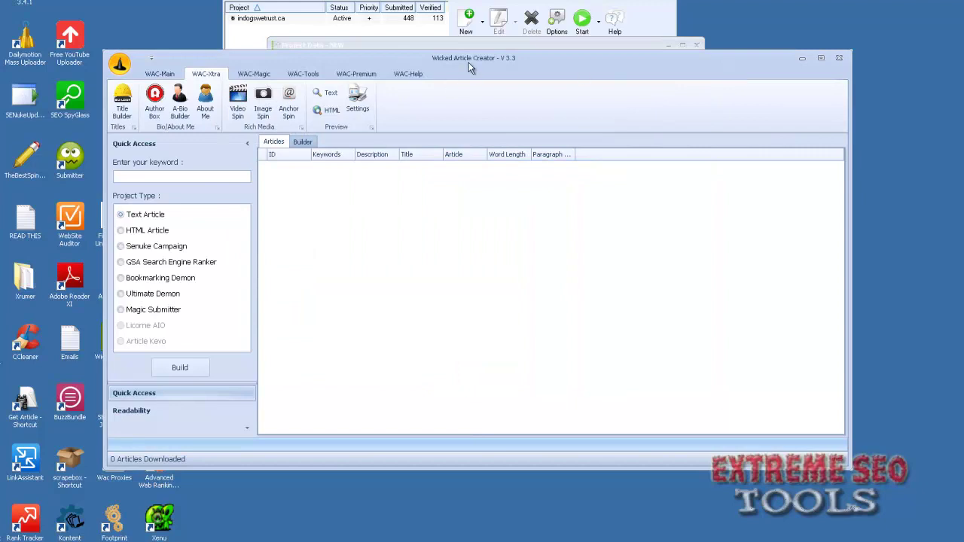
{"action": "left_click_drag", "start_coordinate": [467, 65], "coordinate": [453, 79]}
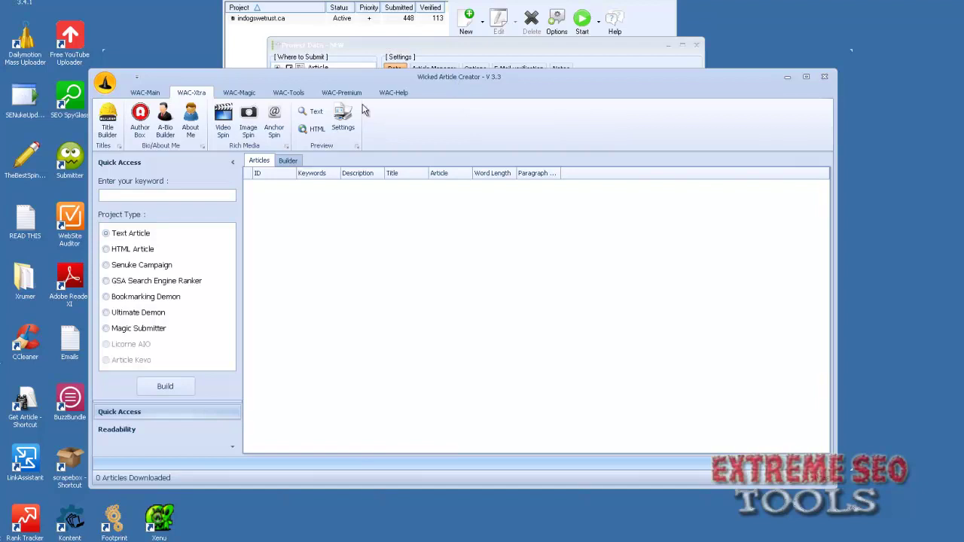
{"action": "left_click", "coordinate": [245, 93]}
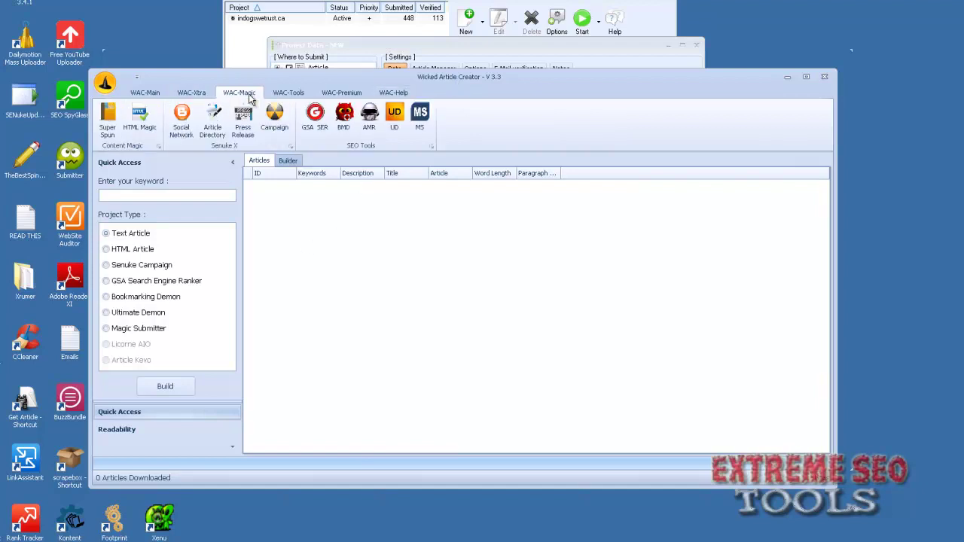
{"action": "left_click", "coordinate": [193, 93]}
{"action": "left_click", "coordinate": [191, 121]}
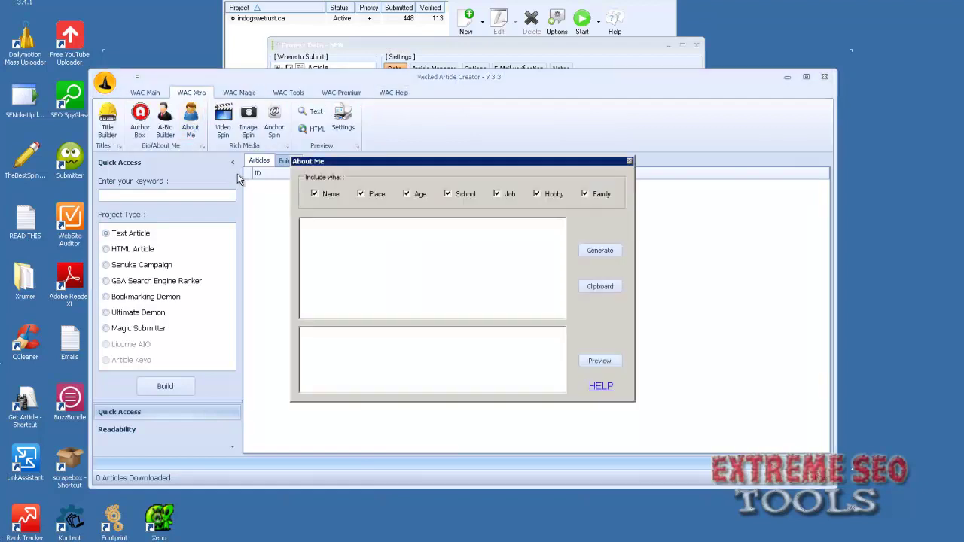
{"action": "left_click", "coordinate": [599, 250]}
{"action": "left_click", "coordinate": [600, 286]}
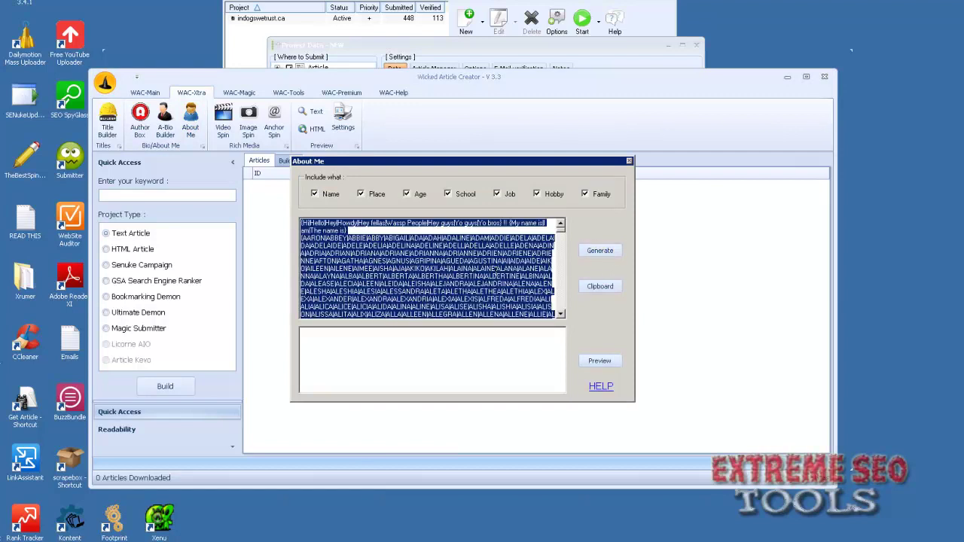
{"action": "left_click", "coordinate": [629, 160]}
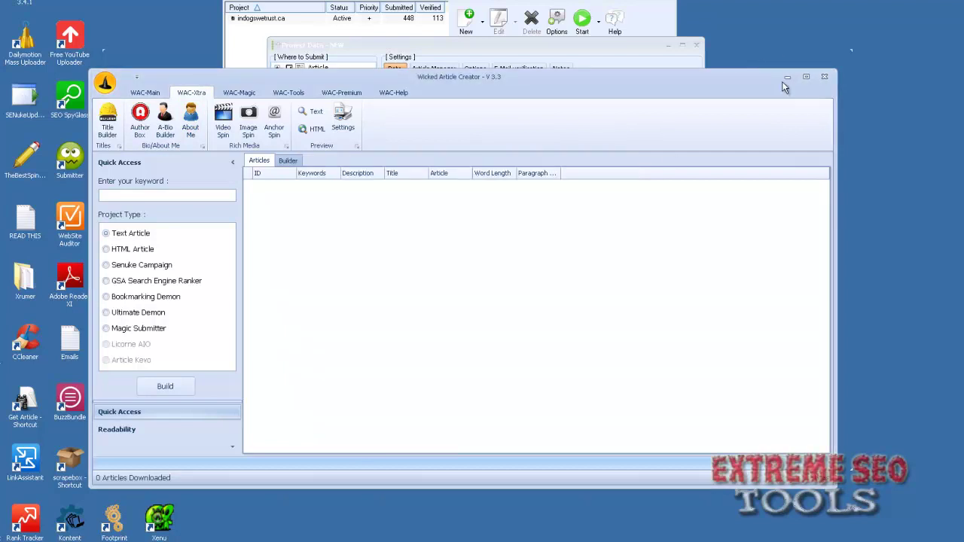
Paste the generated About Me text into the Search Engine Ranker project's Blog About field and try to accept the project
{"action": "left_click", "coordinate": [786, 78]}
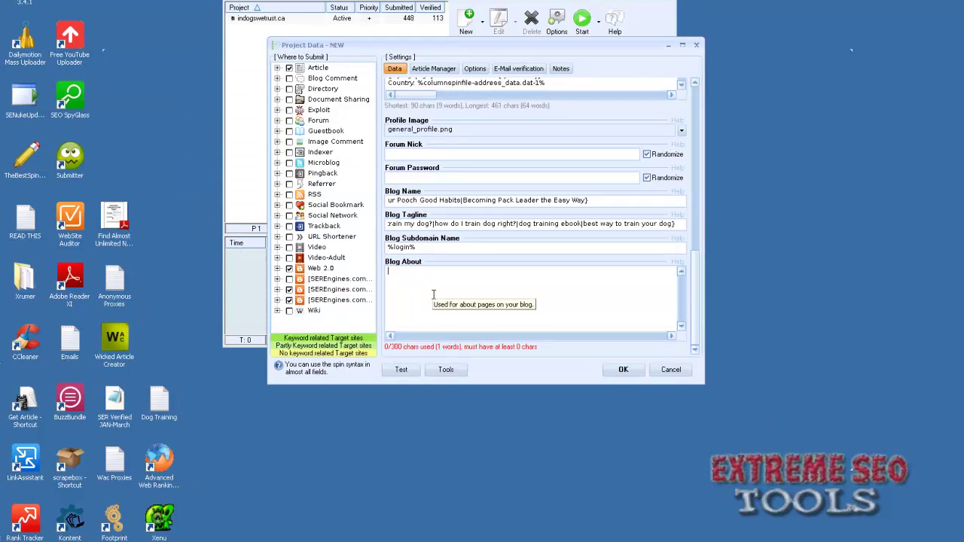
{"action": "key", "text": "ctrl+v"}
{"action": "key", "text": "alt+Tab"}
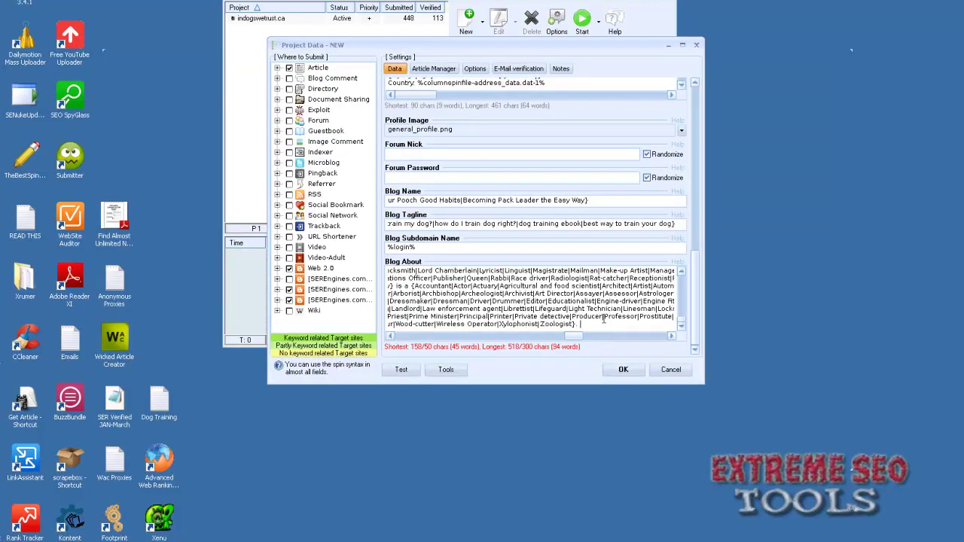
{"action": "key", "text": "ctrl+a"}
{"action": "left_click", "coordinate": [576, 301]}
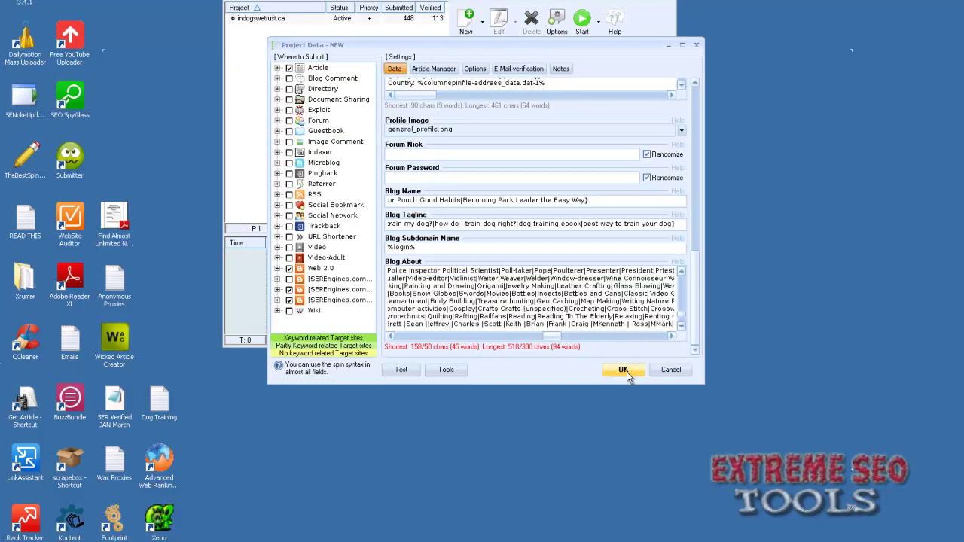
{"action": "left_click", "coordinate": [625, 370]}
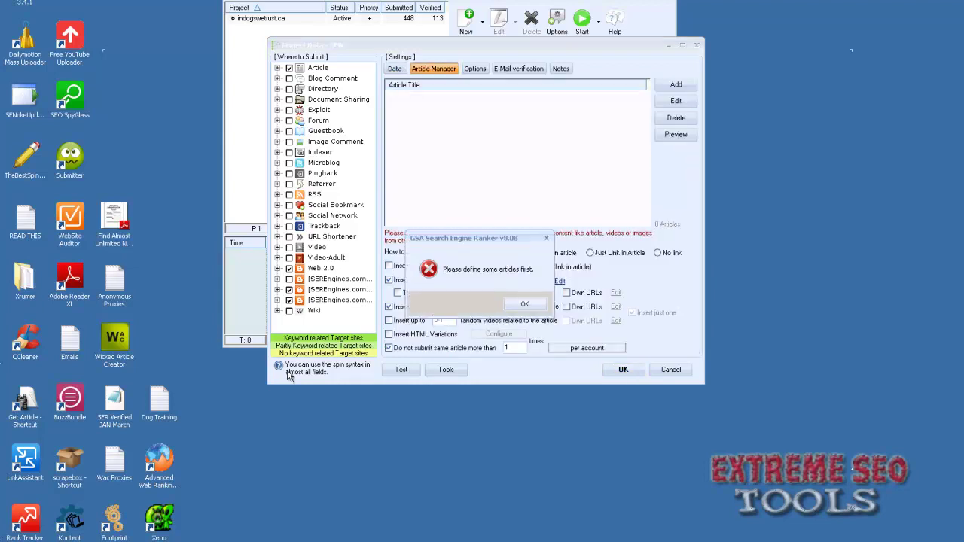
{"action": "left_click", "coordinate": [543, 306]}
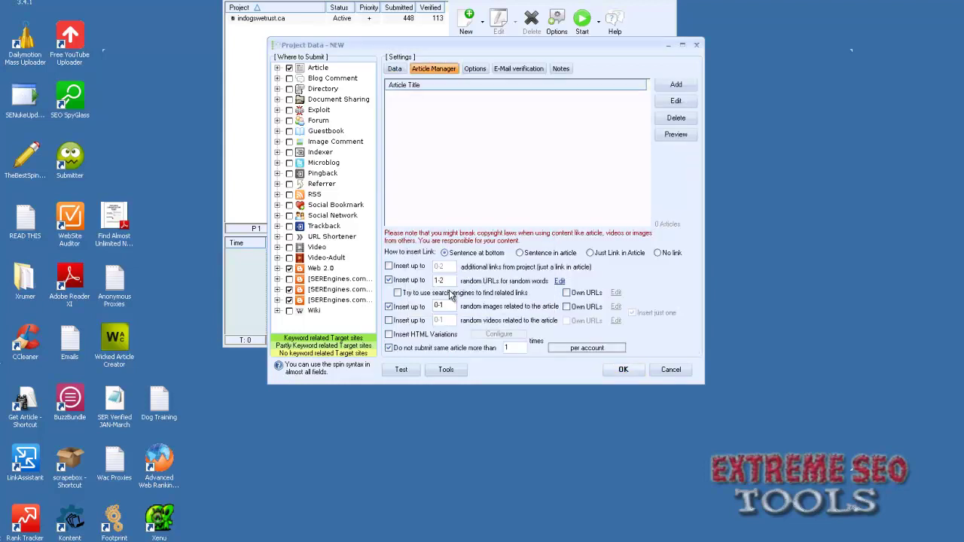
{"action": "left_click", "coordinate": [666, 88]}
{"action": "left_click", "coordinate": [680, 99]}
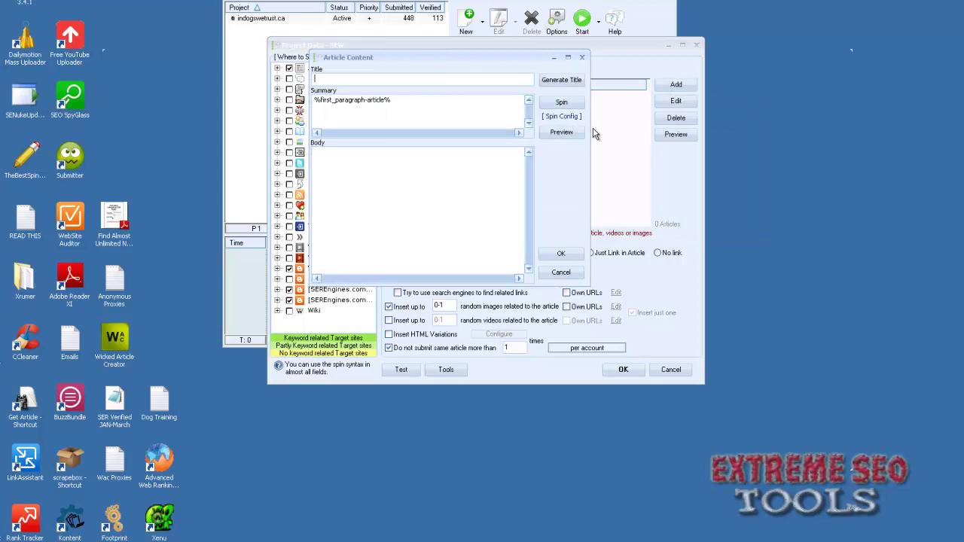
{"action": "left_click", "coordinate": [562, 275]}
{"action": "left_click", "coordinate": [667, 87]}
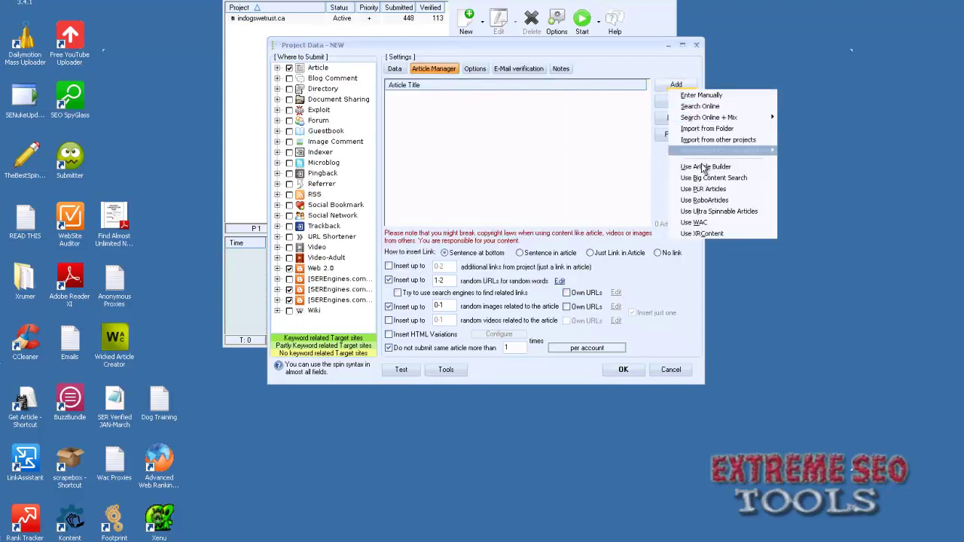
{"action": "left_click", "coordinate": [702, 172]}
{"action": "left_click", "coordinate": [519, 190]}
Add 30 Home And Family » Dog Training articles from Article Builder, with Use Spinner off and no own spin-syntax inserted
{"action": "left_click", "coordinate": [667, 87]}
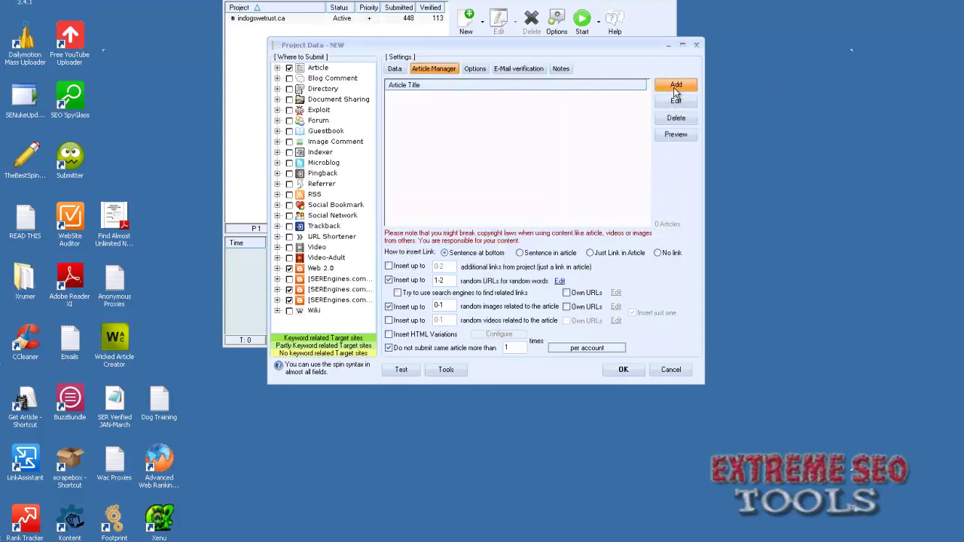
{"action": "left_click", "coordinate": [710, 167]}
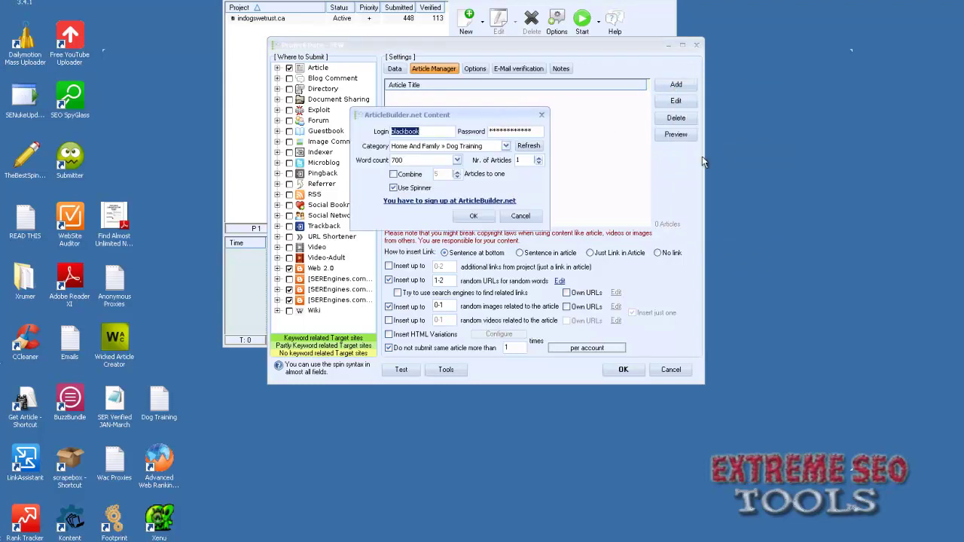
{"action": "left_click_drag", "start_coordinate": [527, 113], "coordinate": [730, 160]}
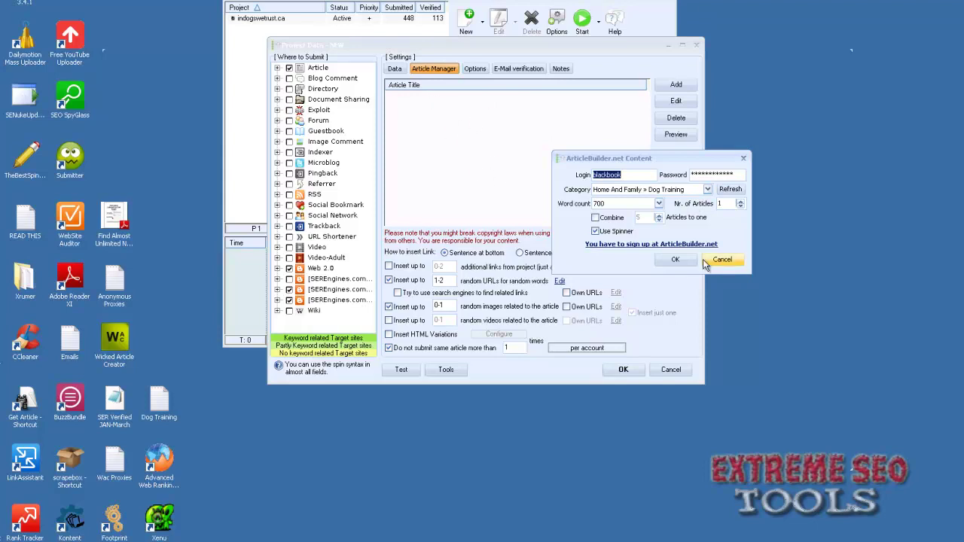
{"action": "left_click", "coordinate": [596, 231]}
{"action": "double_click", "coordinate": [729, 205]}
{"action": "type", "text": "30"}
{"action": "left_click", "coordinate": [674, 259]}
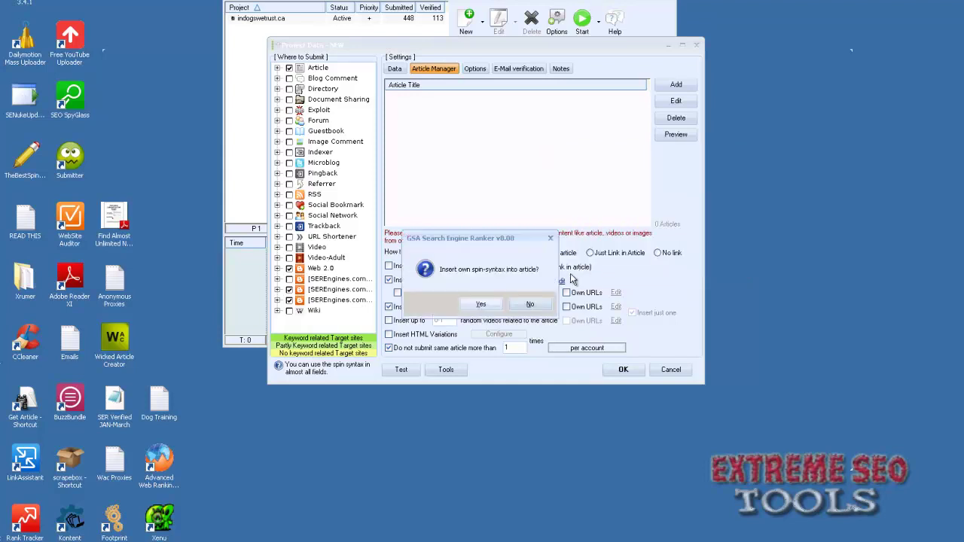
{"action": "left_click", "coordinate": [532, 304]}
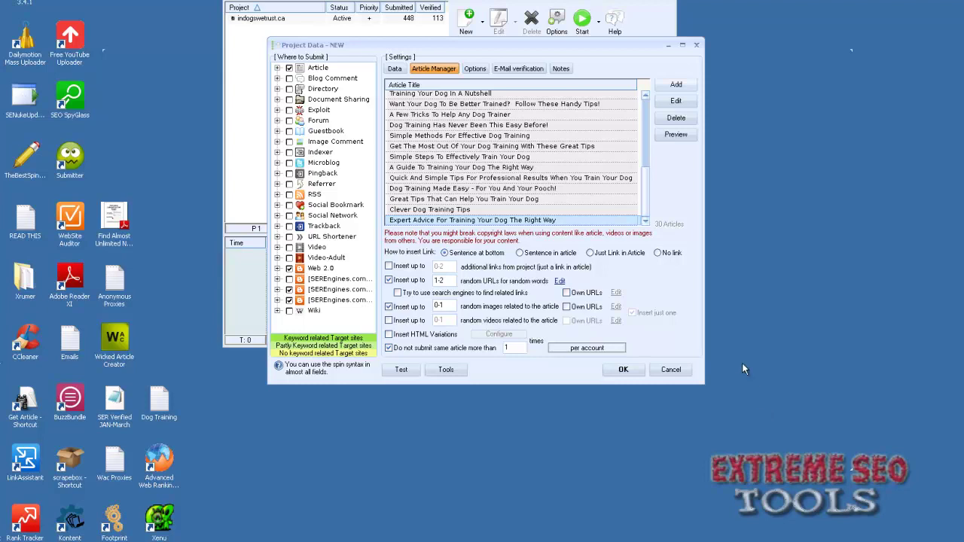
Turn the limit on submitting the same article more than 1 time per account off and back on
{"action": "left_click_drag", "start_coordinate": [644, 195], "coordinate": [654, 214]}
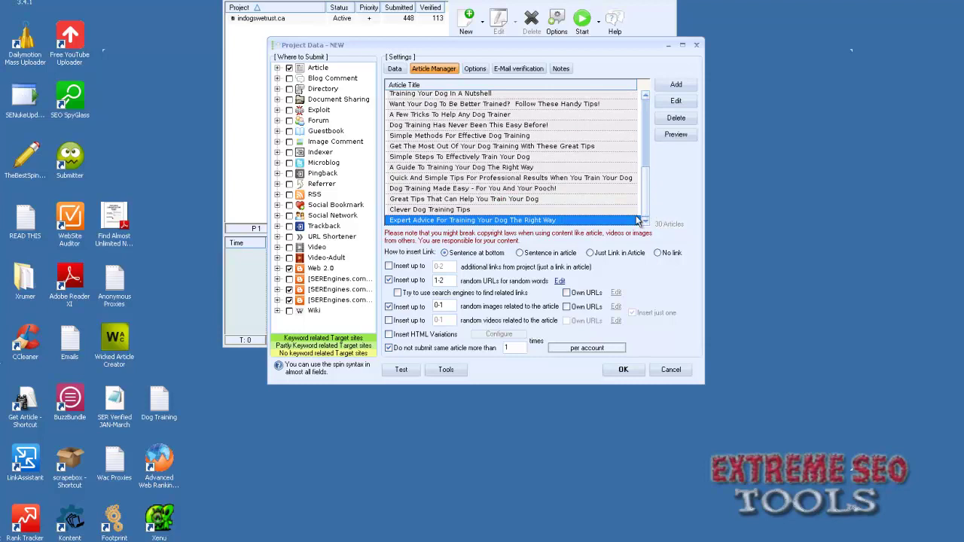
{"action": "left_click", "coordinate": [531, 199]}
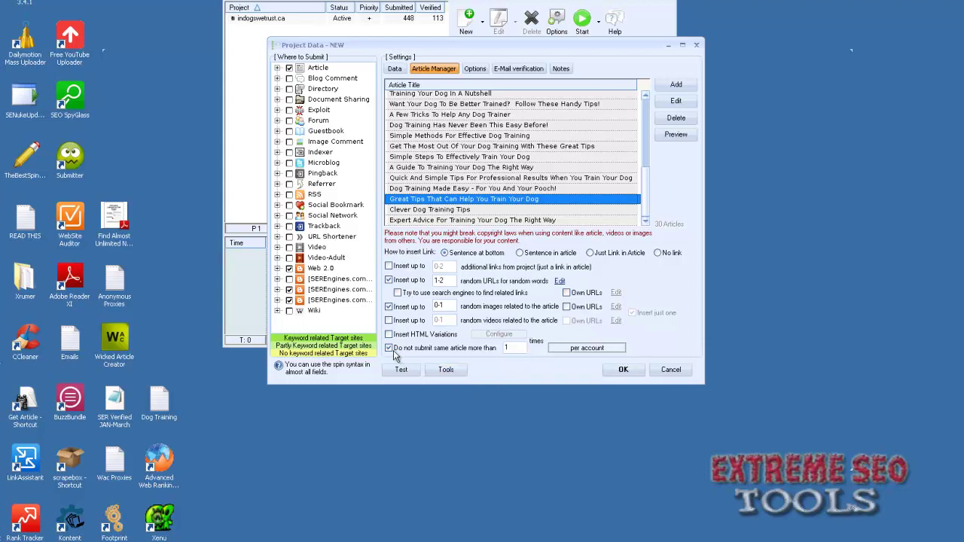
{"action": "left_click", "coordinate": [388, 349]}
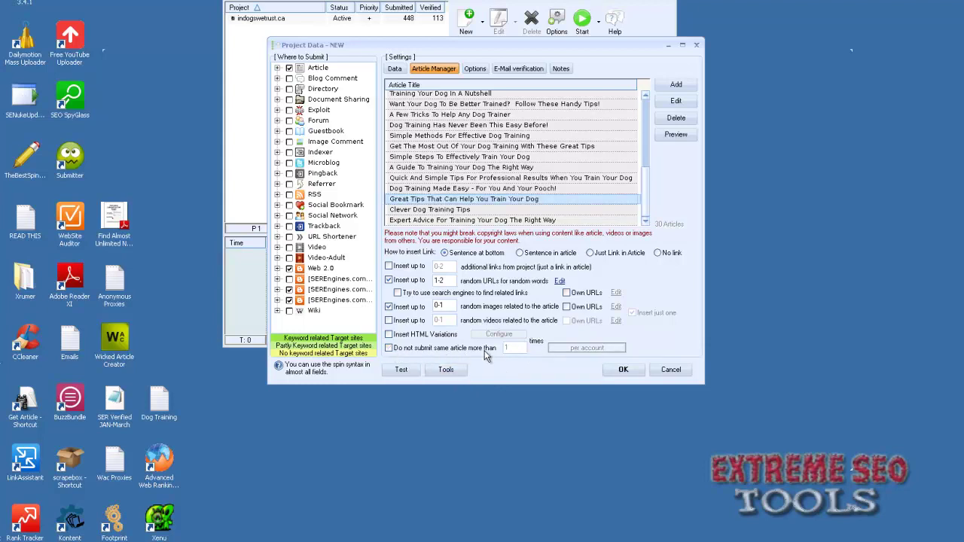
{"action": "left_click", "coordinate": [388, 348]}
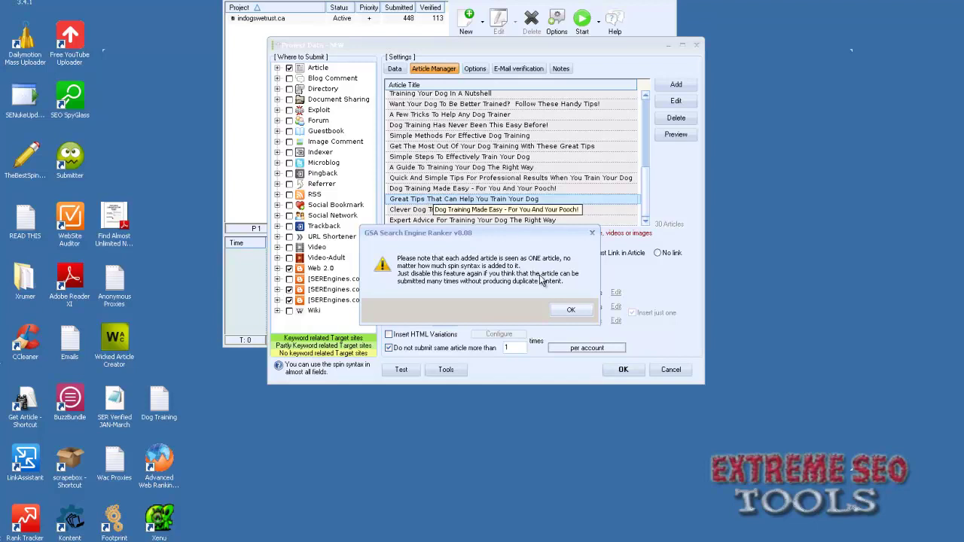
{"action": "left_click", "coordinate": [573, 311]}
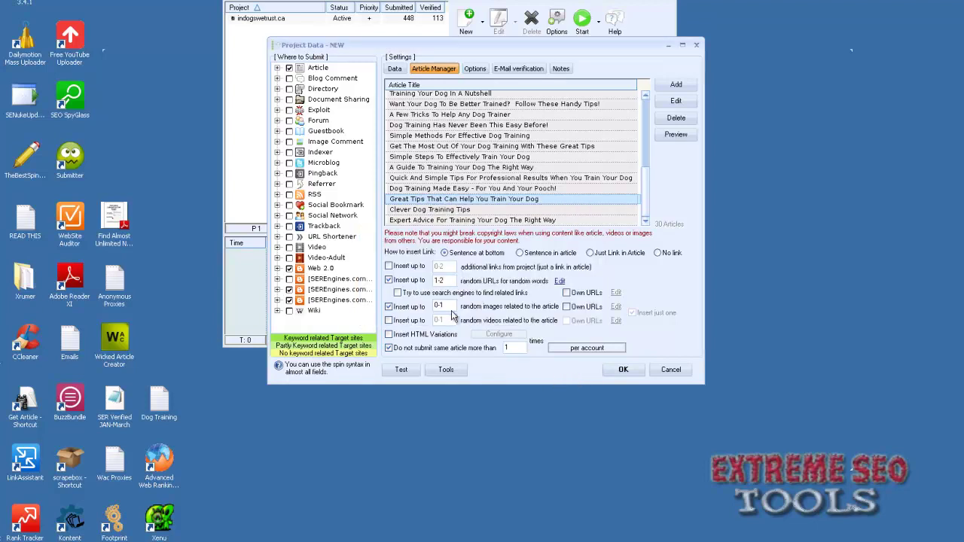
Set the project link to be inserted as Just Link in Article, with search engines finding related links and related videos left off
{"action": "left_click", "coordinate": [592, 254]}
{"action": "left_click", "coordinate": [388, 321]}
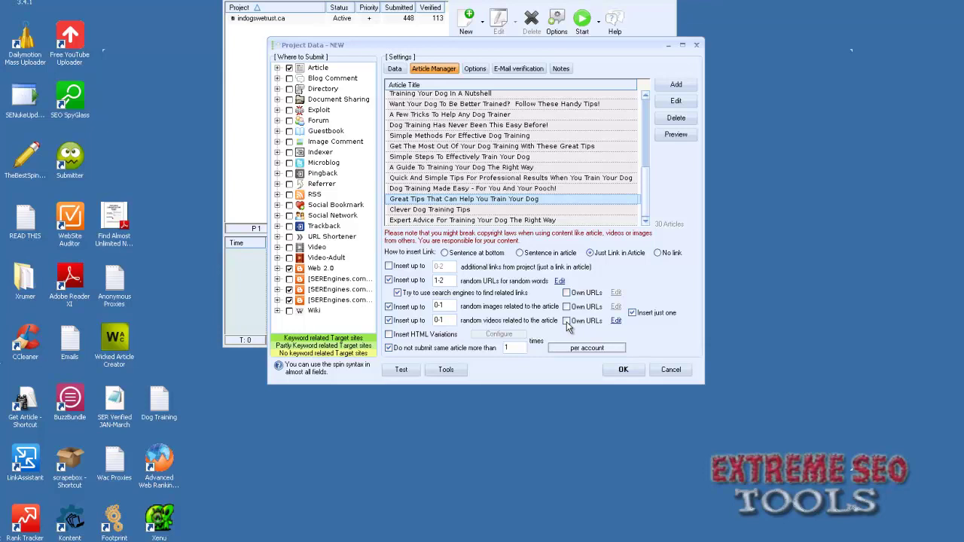
{"action": "left_click", "coordinate": [388, 320]}
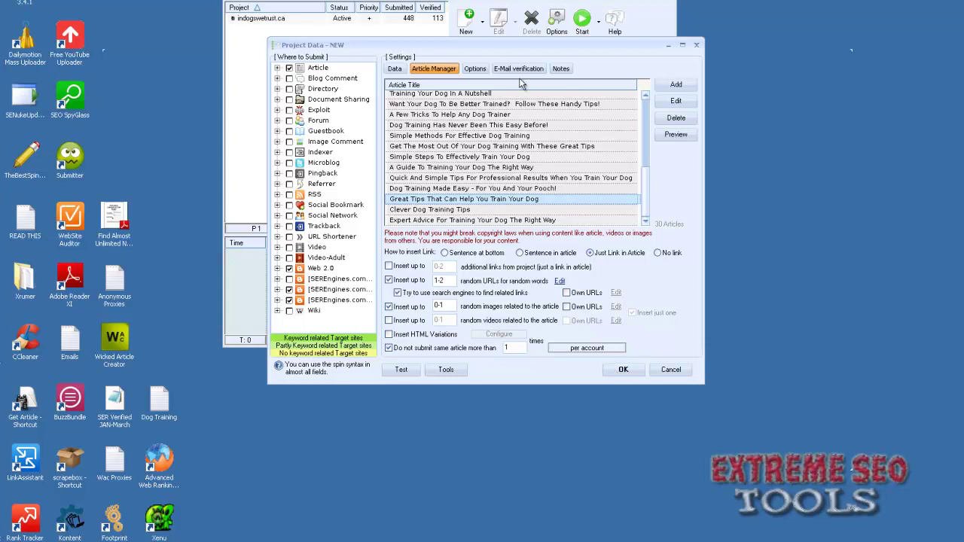
Import the Outlook POP3 e-mail accounts with their passwords for e-mail verification, and delete the selected discardmail account
{"action": "left_click", "coordinate": [518, 69]}
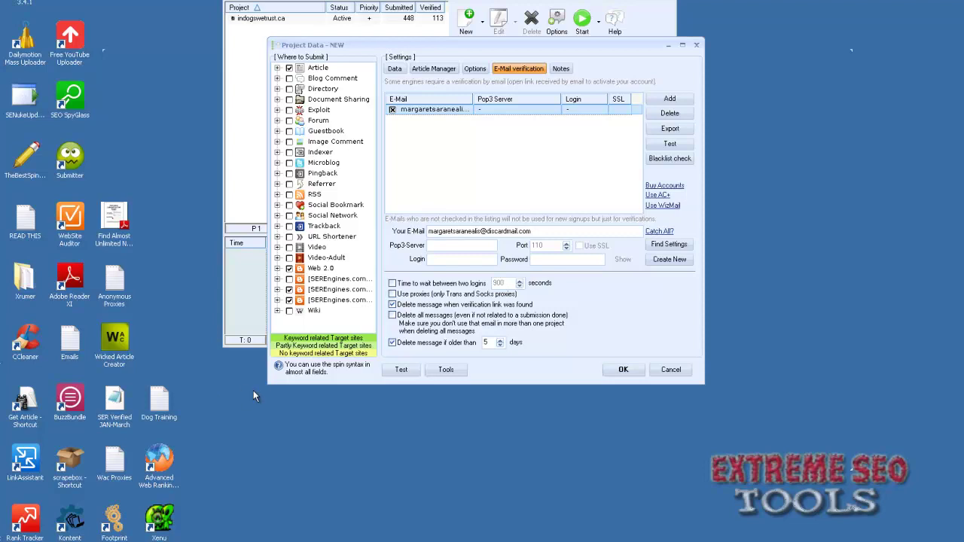
{"action": "left_click", "coordinate": [670, 101]}
{"action": "left_click", "coordinate": [719, 131]}
{"action": "left_click", "coordinate": [673, 113]}
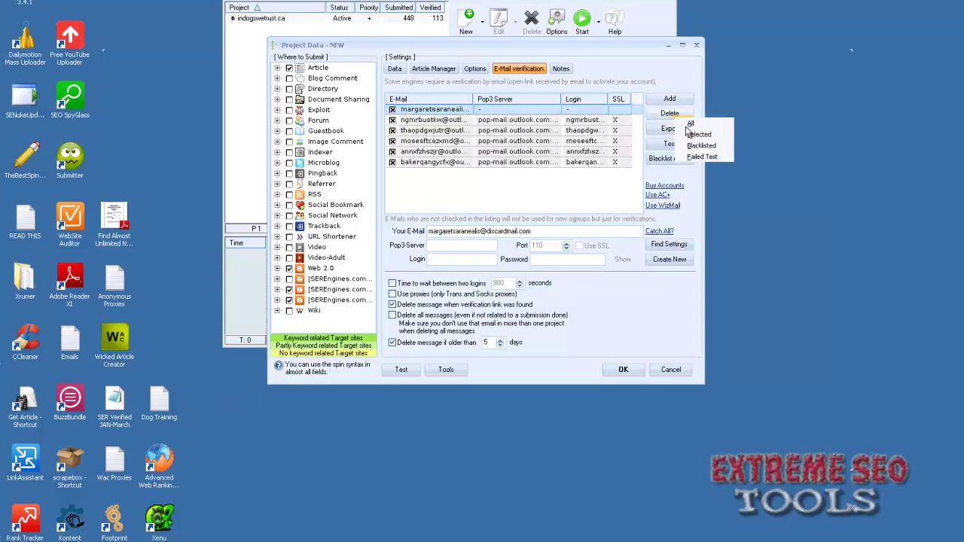
{"action": "left_click", "coordinate": [694, 135]}
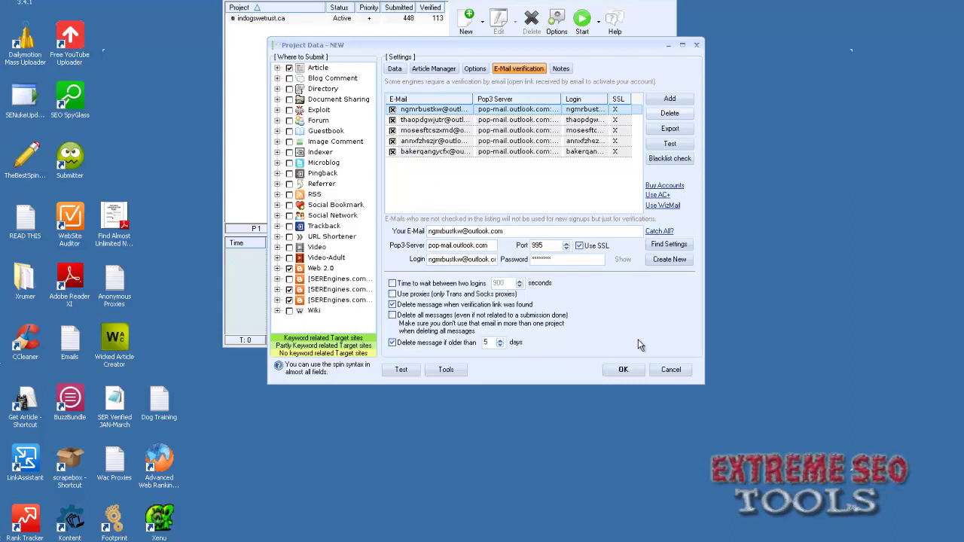
{"action": "left_click", "coordinate": [449, 69]}
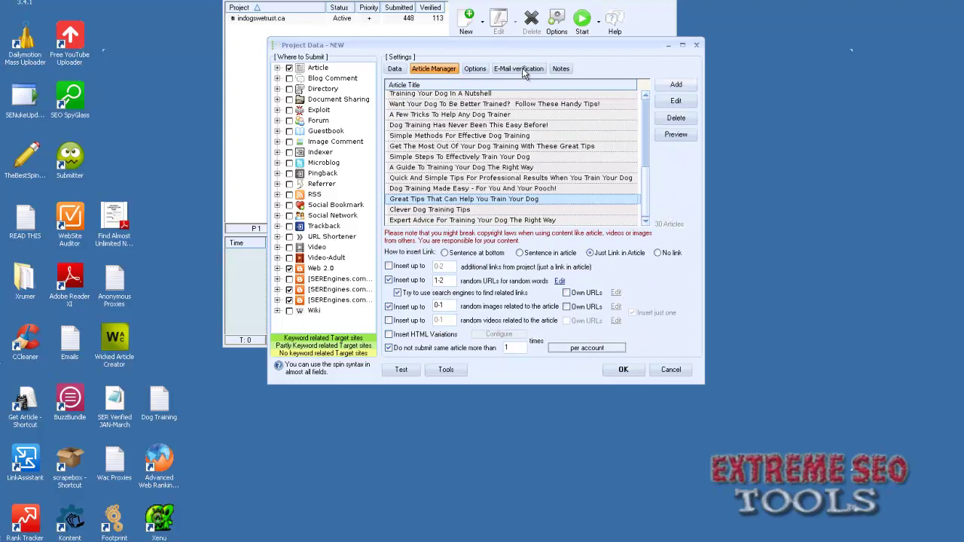
{"action": "left_click", "coordinate": [525, 69]}
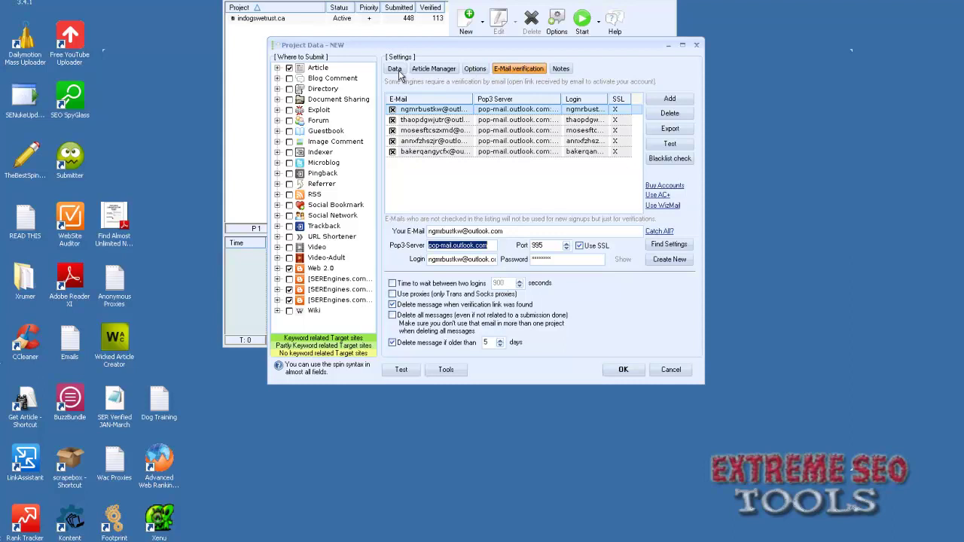
{"action": "left_click", "coordinate": [396, 69]}
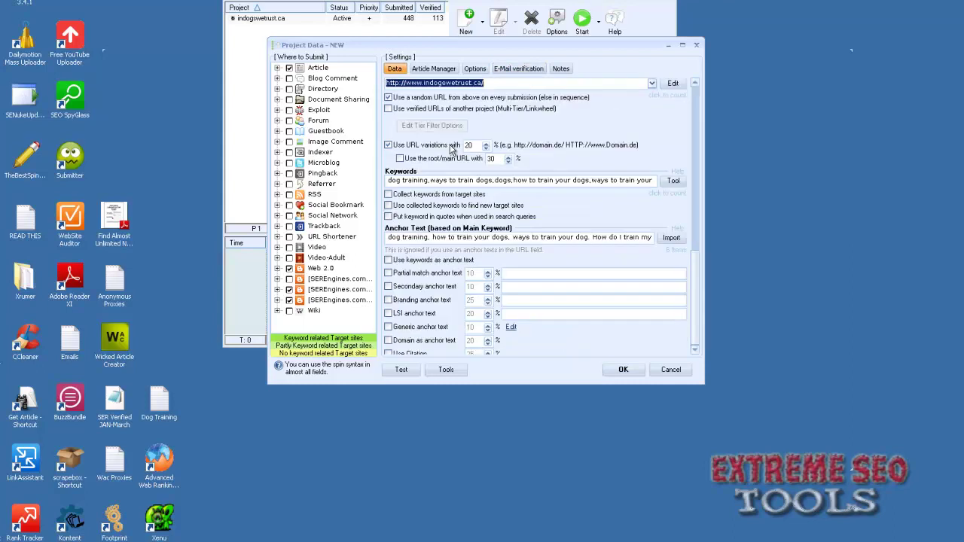
{"action": "left_click", "coordinate": [507, 72]}
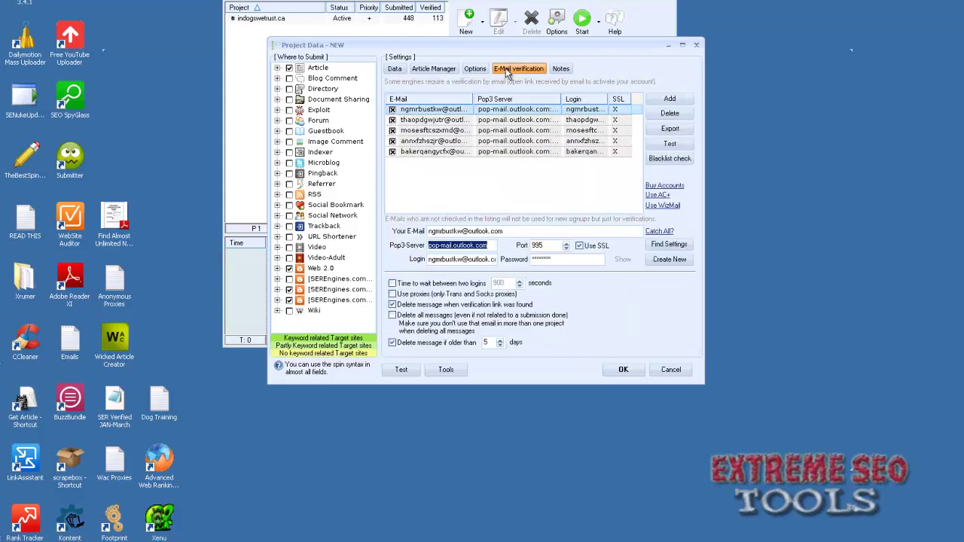
Turn on the waiting time of 900 seconds between two logins, and check the settings of the last two Outlook accounts
{"action": "left_click", "coordinate": [392, 284]}
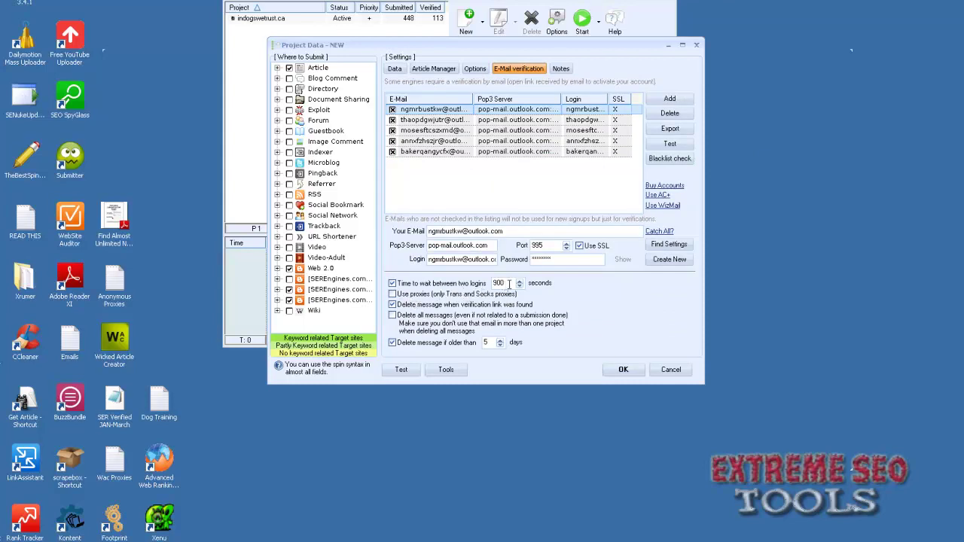
{"action": "left_click", "coordinate": [509, 153]}
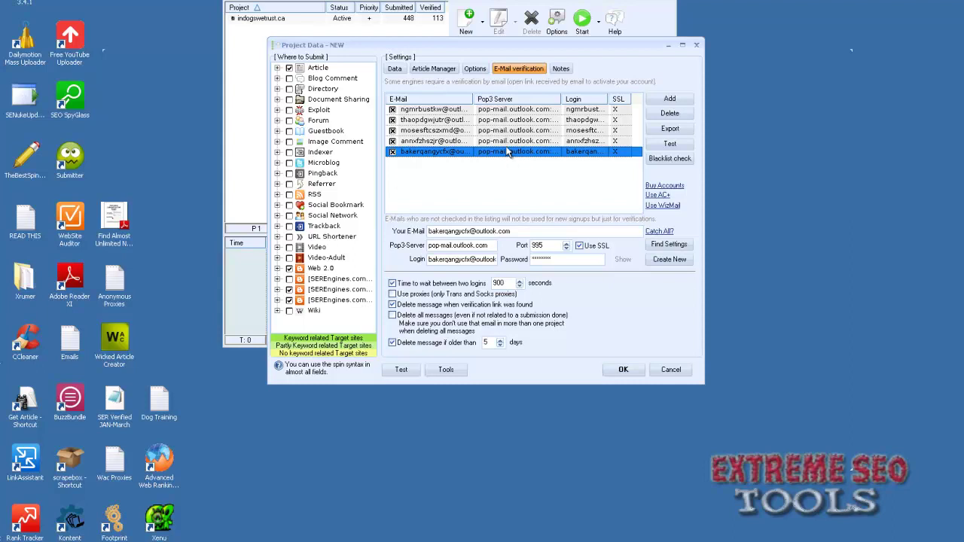
{"action": "left_click", "coordinate": [507, 141]}
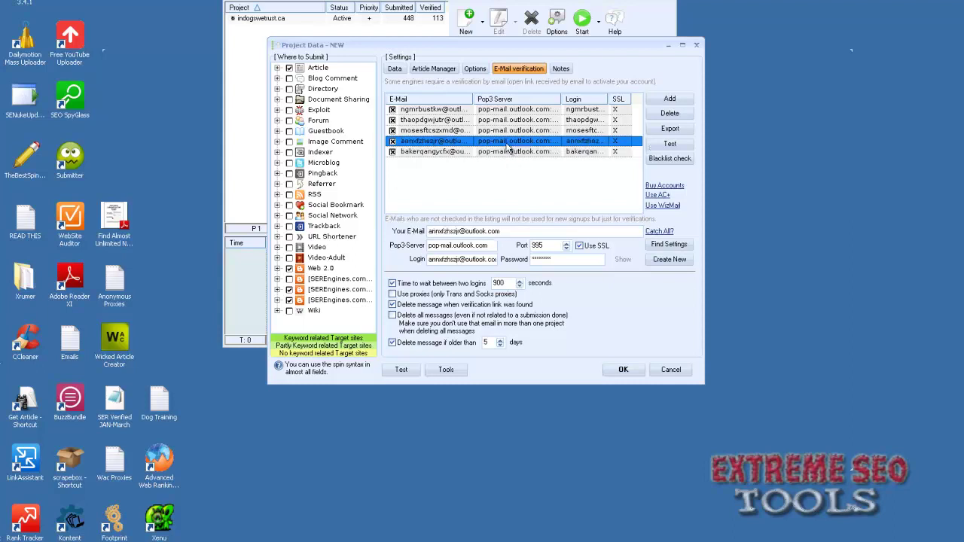
Set the project's submission options to Skip when a form field can't be filled
{"action": "left_click", "coordinate": [450, 71]}
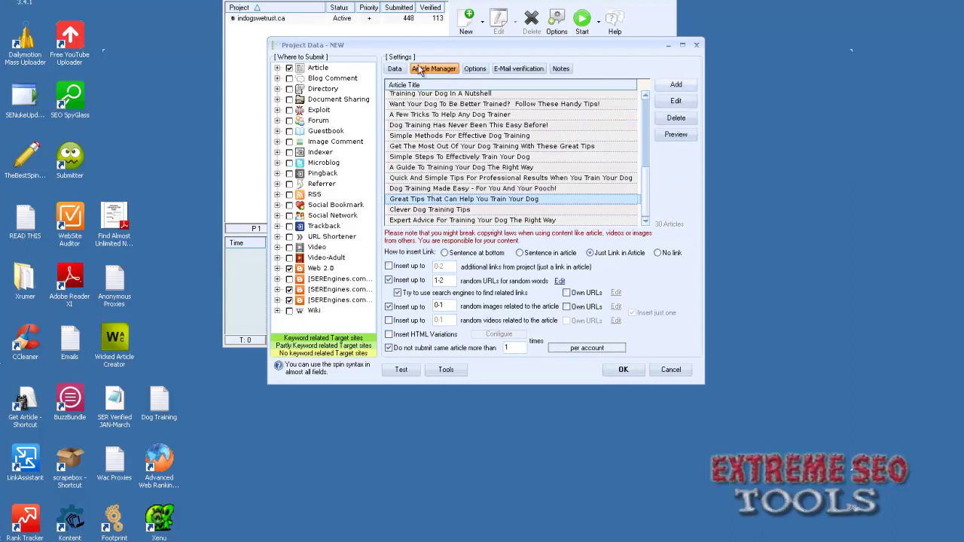
{"action": "left_click", "coordinate": [397, 71]}
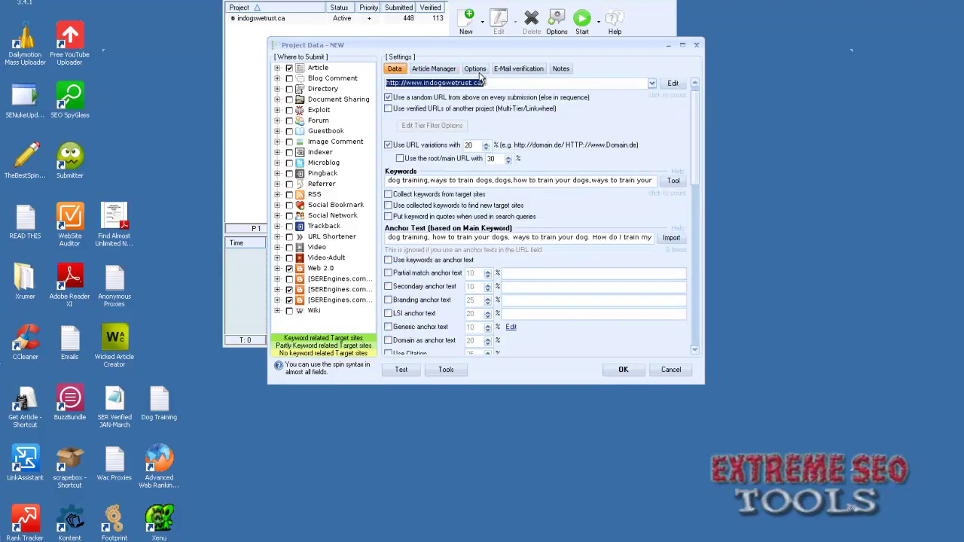
{"action": "left_click", "coordinate": [477, 70]}
{"action": "left_click", "coordinate": [506, 126]}
{"action": "left_click", "coordinate": [504, 126]}
{"action": "left_click", "coordinate": [503, 126]}
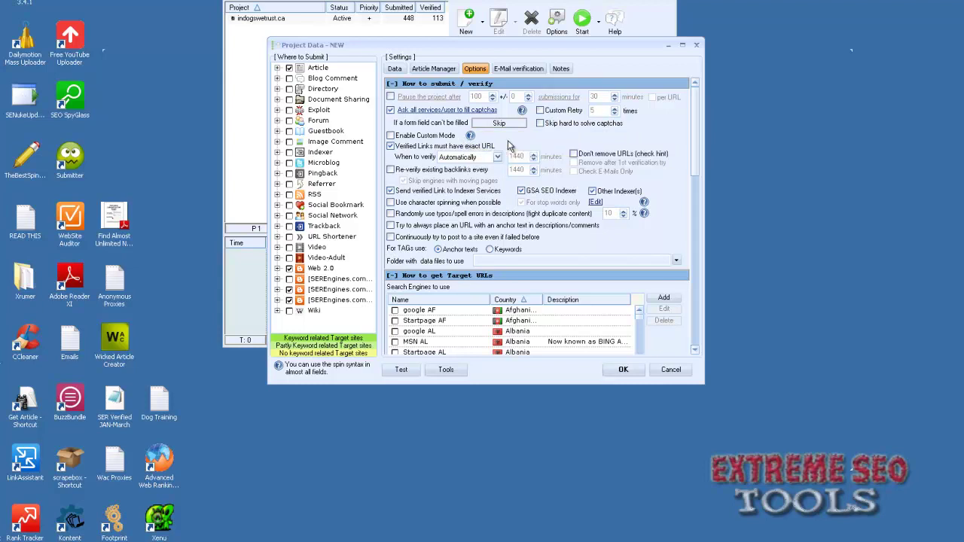
Turn on re-verifying existing backlinks every 1440 minutes and continuously trying to post to a site even if failed before
{"action": "left_click", "coordinate": [391, 170]}
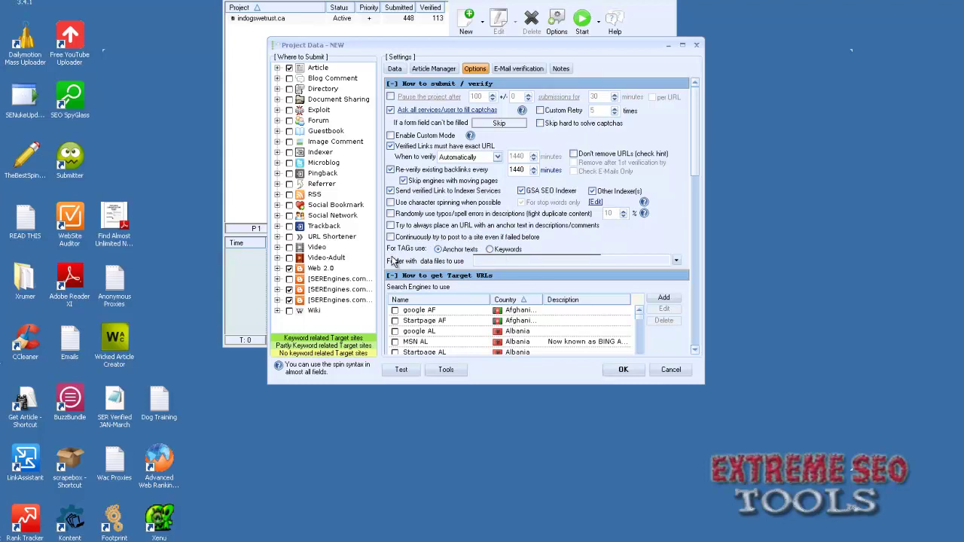
{"action": "left_click", "coordinate": [391, 238]}
Turn on analysing and posting to competitor backlinks, and accept the new project
{"action": "left_click", "coordinate": [694, 351]}
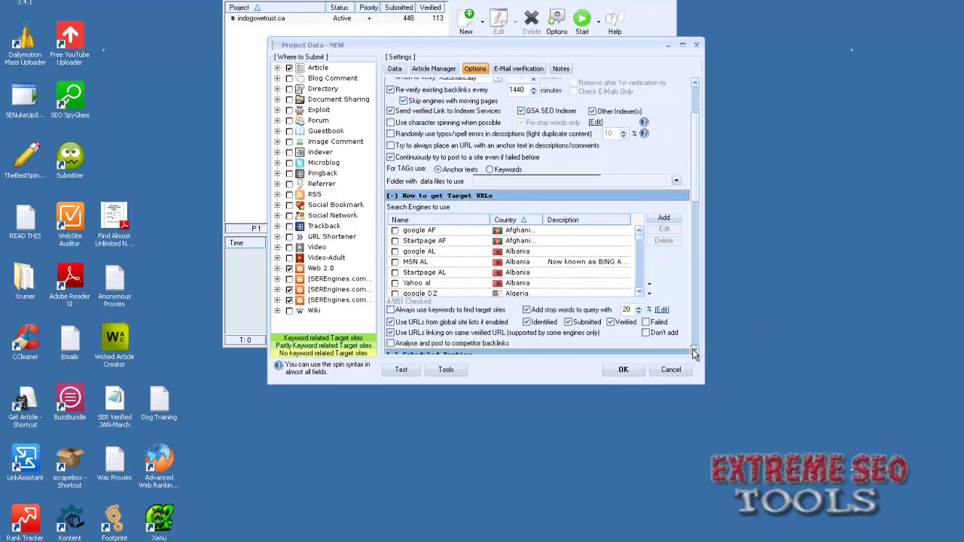
{"action": "left_click", "coordinate": [695, 353]}
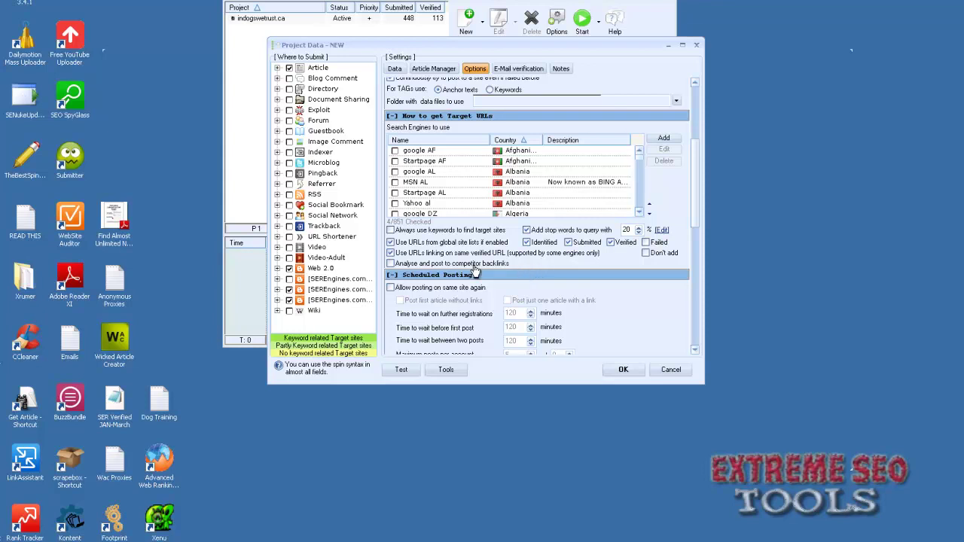
{"action": "left_click", "coordinate": [391, 264]}
{"action": "scroll", "coordinate": [699, 350], "scroll_direction": "down", "scroll_amount": 2}
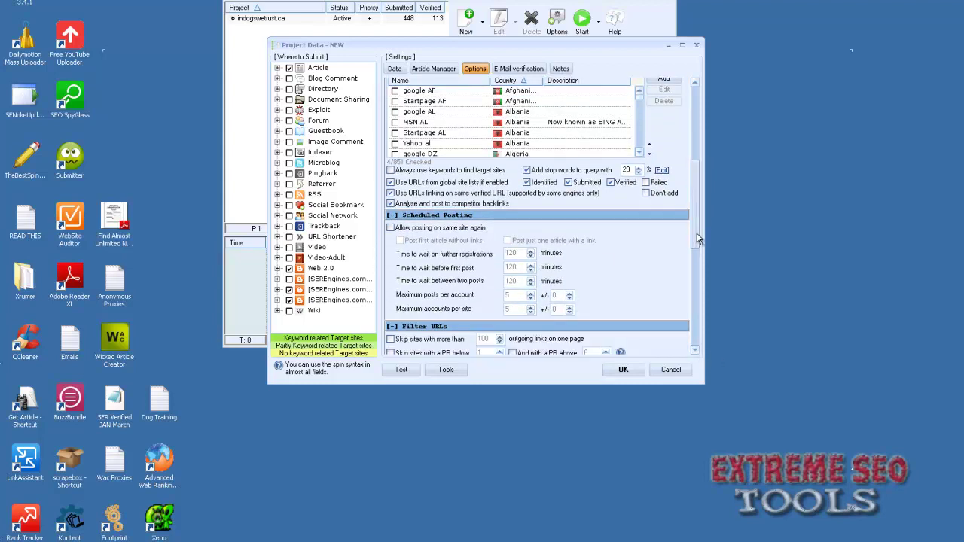
{"action": "scroll", "coordinate": [695, 243], "scroll_direction": "down", "scroll_amount": 3}
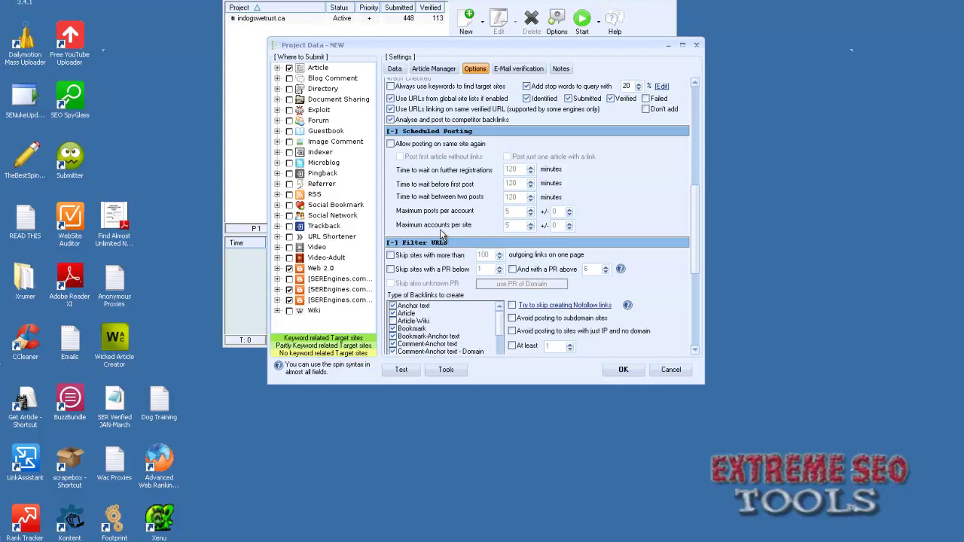
{"action": "left_click", "coordinate": [624, 372]}
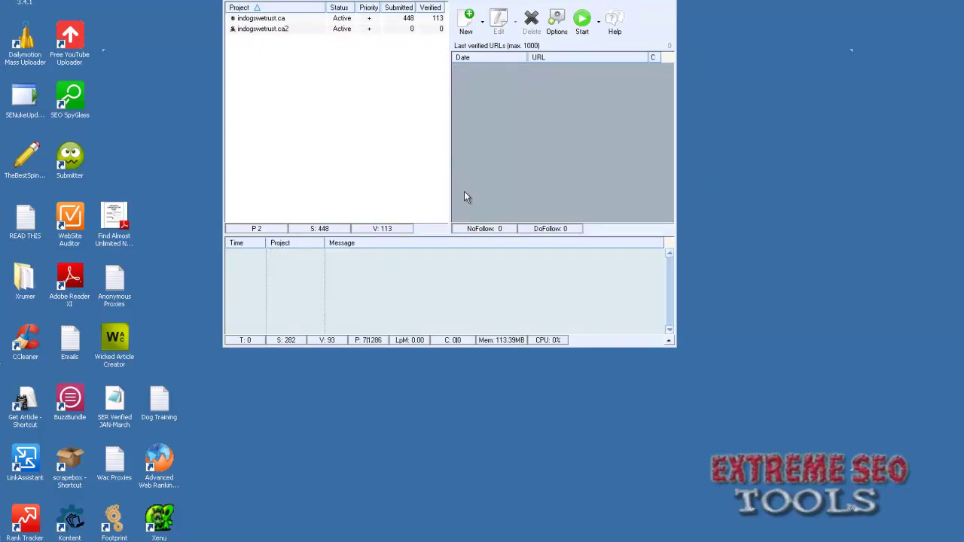
Start the submission run and set the older indogswetrust.ca project to Inactive
{"action": "left_click", "coordinate": [582, 28]}
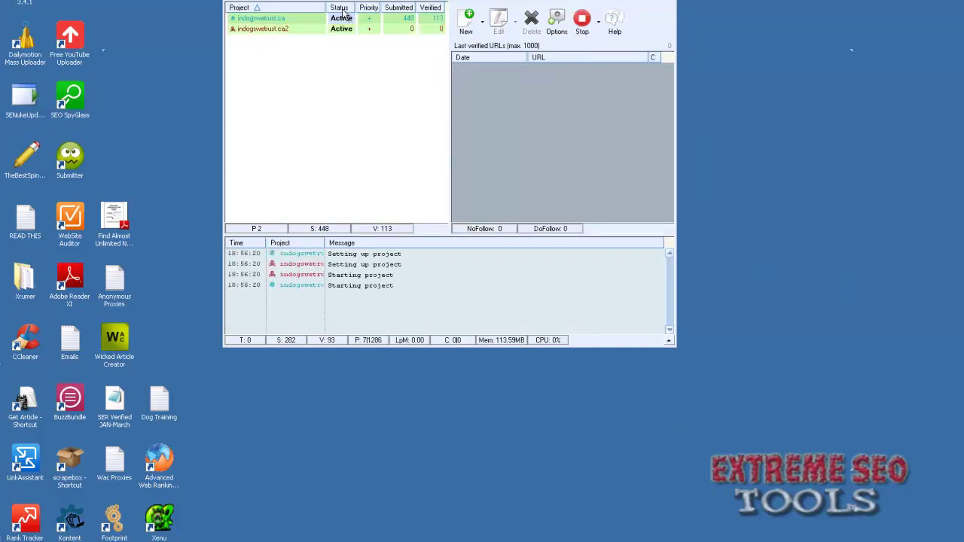
{"action": "right_click", "coordinate": [301, 23]}
{"action": "mouse_move", "coordinate": [354, 23]}
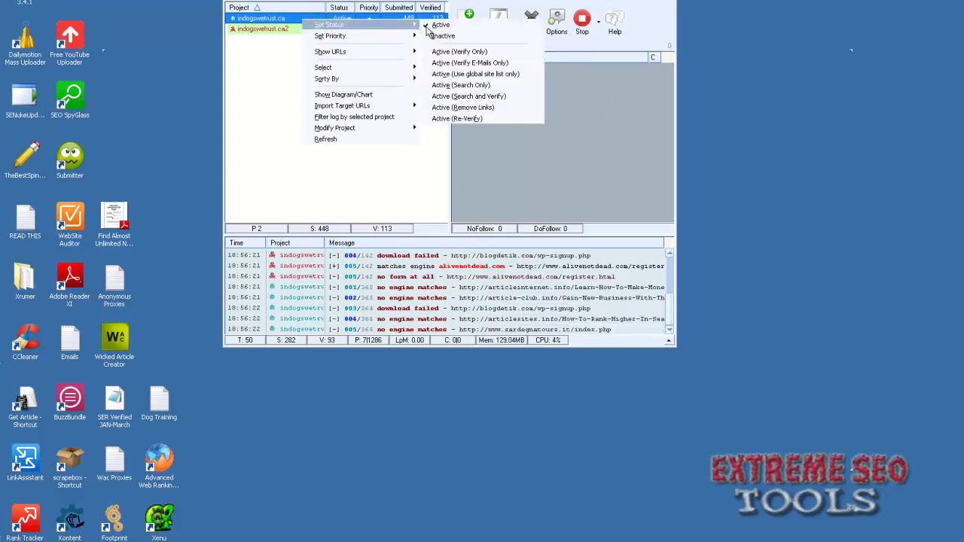
{"action": "left_click", "coordinate": [459, 34]}
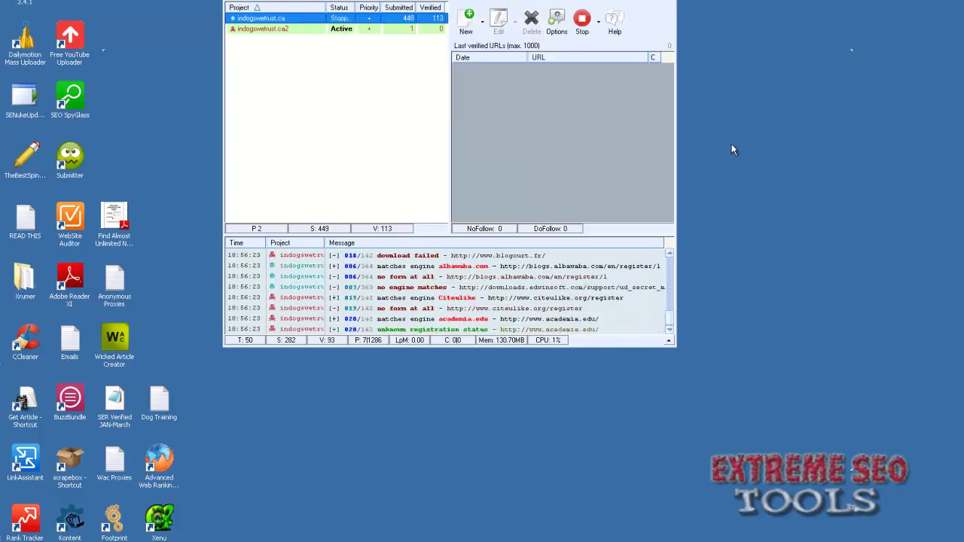
Open the proxy configuration from the program settings, and copy all proxies from the Anonymous Proxies text file
{"action": "left_click", "coordinate": [557, 21]}
{"action": "left_click_drag", "start_coordinate": [444, 53], "coordinate": [751, 76]}
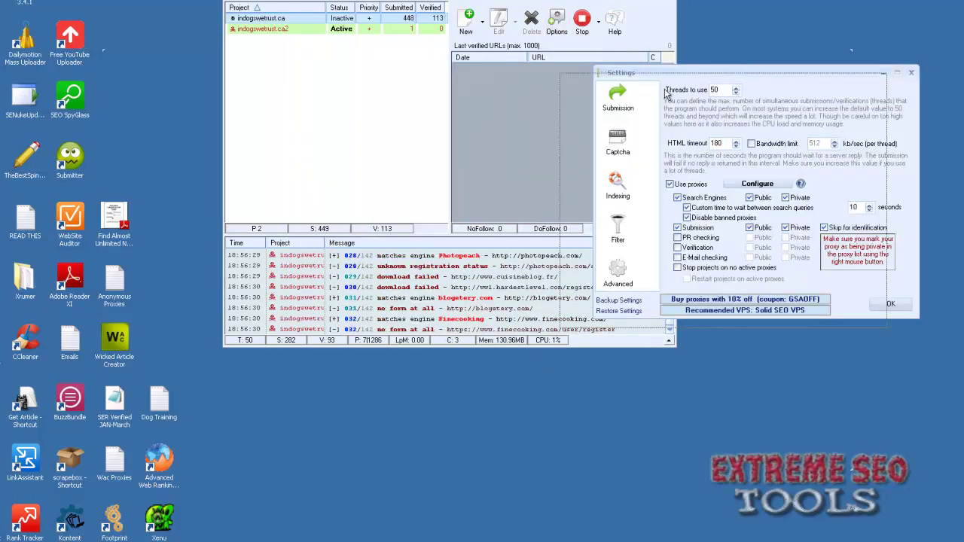
{"action": "left_click_drag", "start_coordinate": [669, 72], "coordinate": [588, 89]}
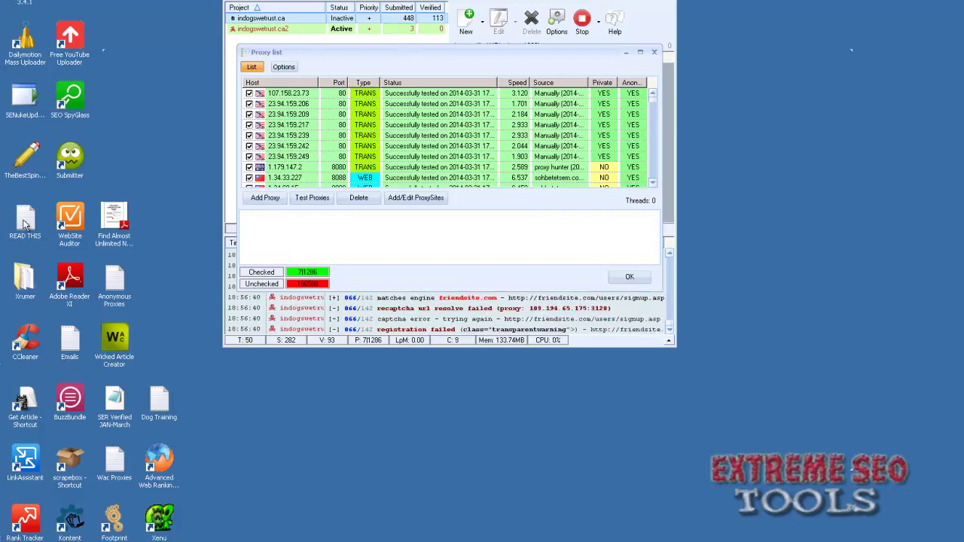
{"action": "double_click", "coordinate": [117, 284]}
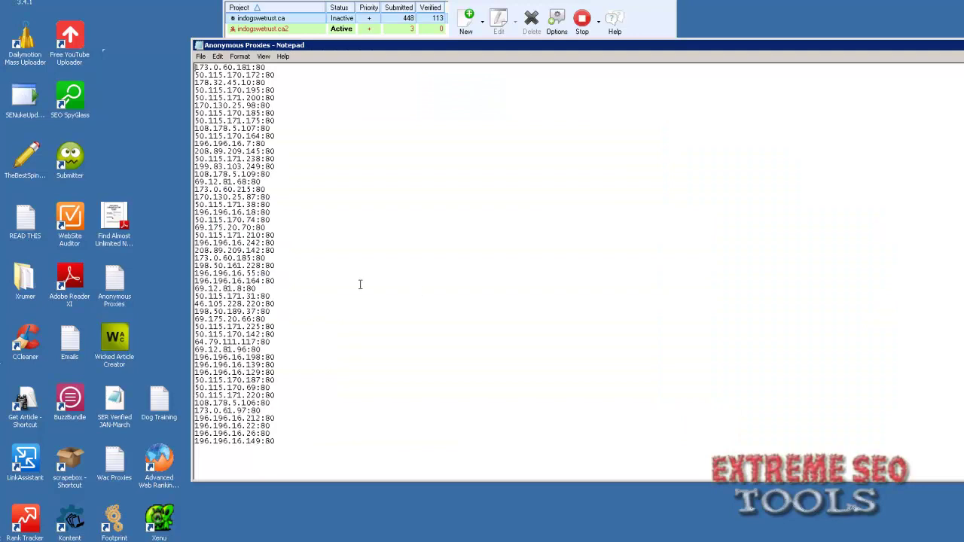
{"action": "key", "text": "ctrl+a"}
{"action": "left_click_drag", "start_coordinate": [360, 47], "coordinate": [204, 88]}
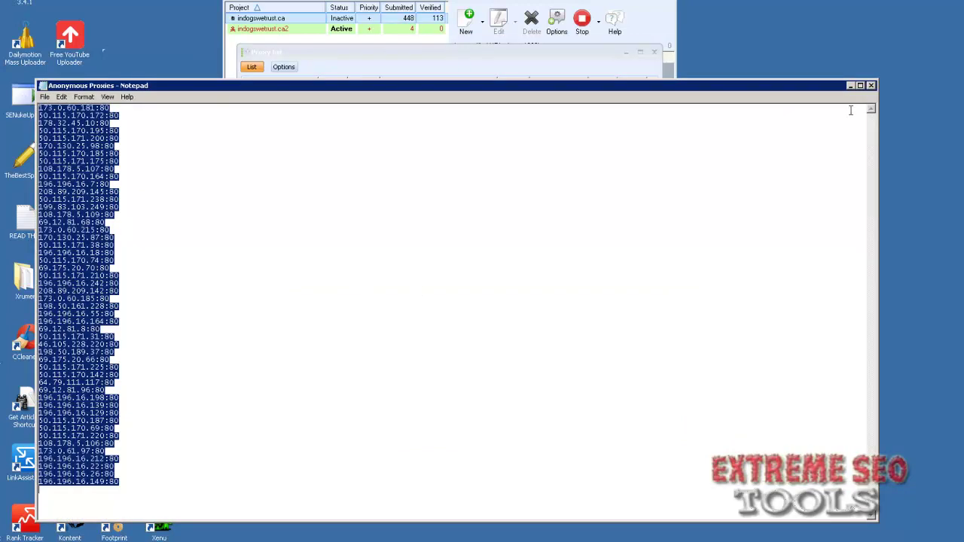
{"action": "left_click", "coordinate": [850, 86]}
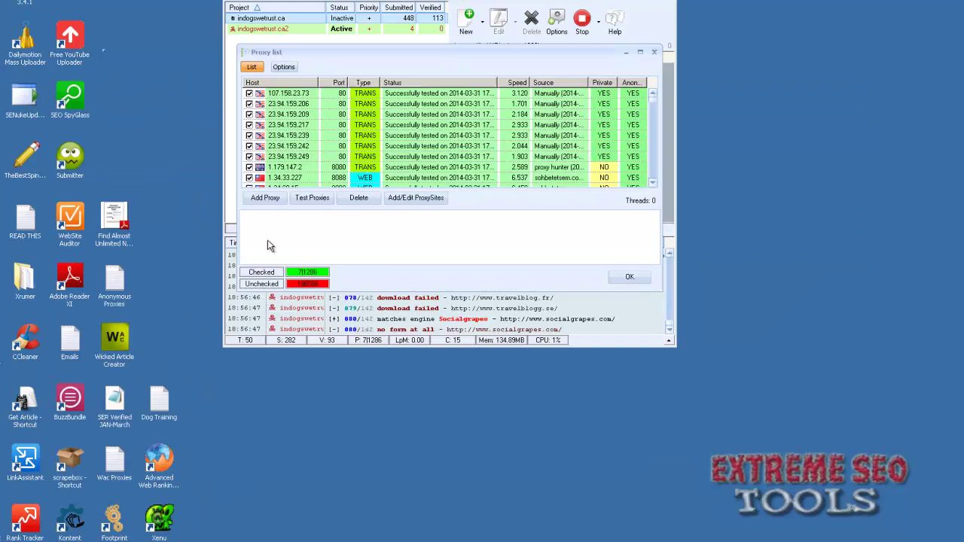
Add the copied proxies to the proxy list from the clipboard and set them as private
{"action": "left_click", "coordinate": [260, 200]}
{"action": "left_click", "coordinate": [364, 294]}
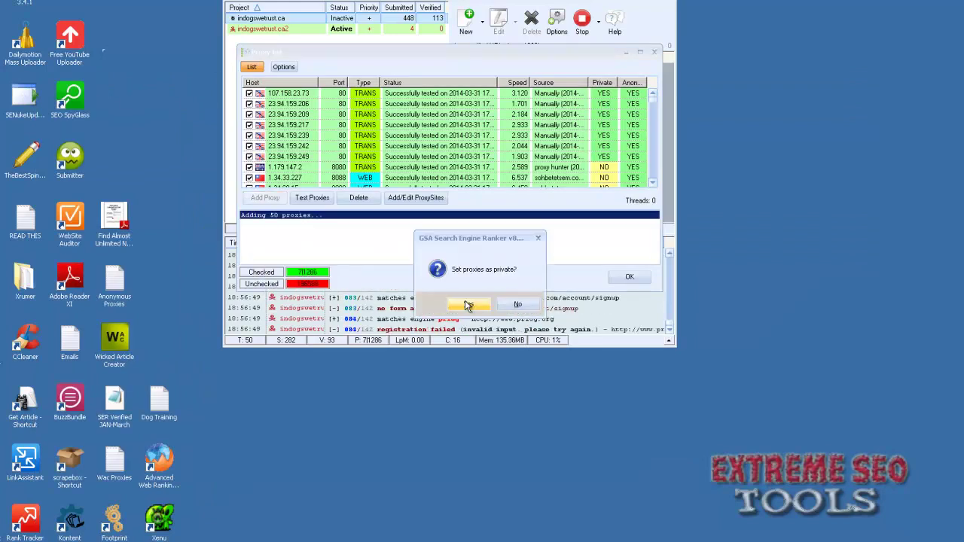
{"action": "left_click", "coordinate": [467, 305]}
Examine the proxy options for the automatic search interval, the anonymity check URL and the removal age of bad proxies
{"action": "left_click", "coordinate": [284, 67]}
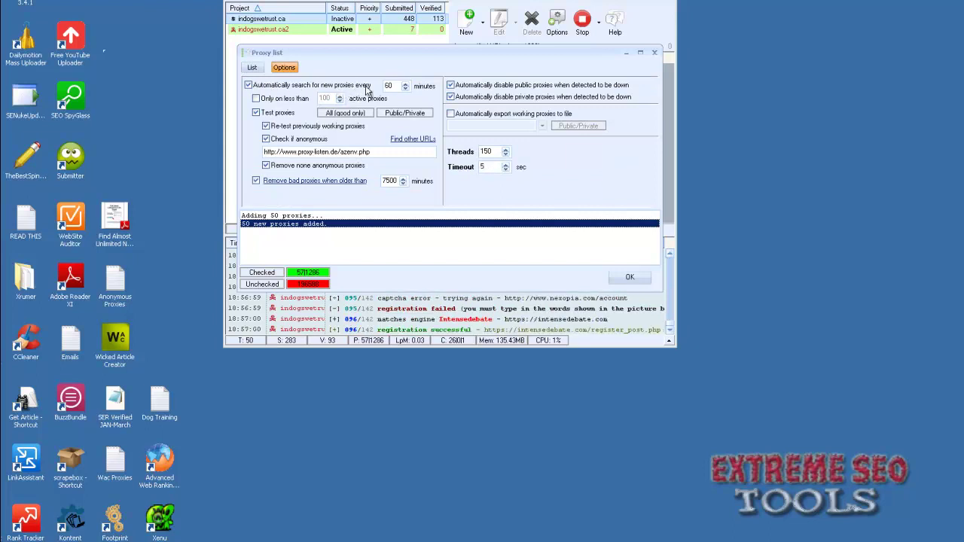
{"action": "double_click", "coordinate": [399, 89]}
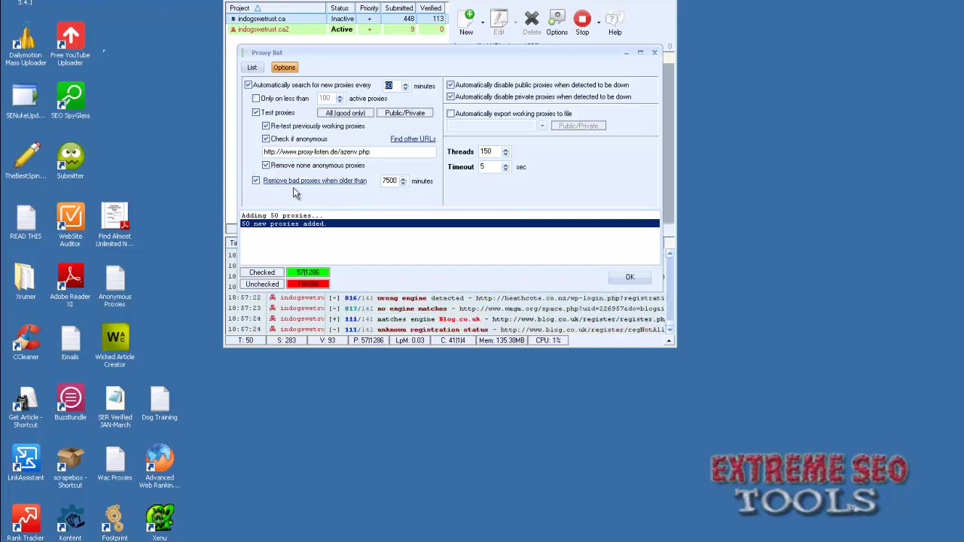
{"action": "double_click", "coordinate": [388, 181]}
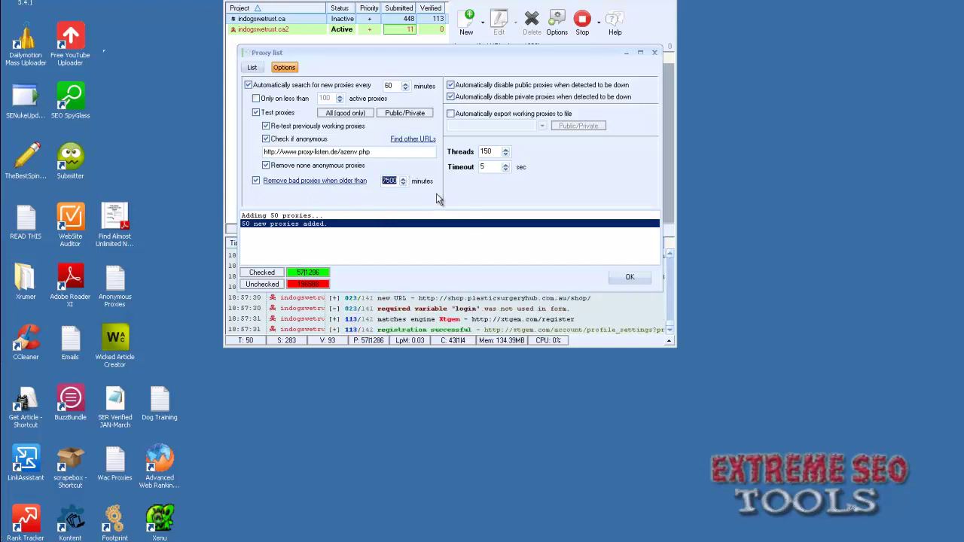
{"action": "left_click", "coordinate": [385, 180]}
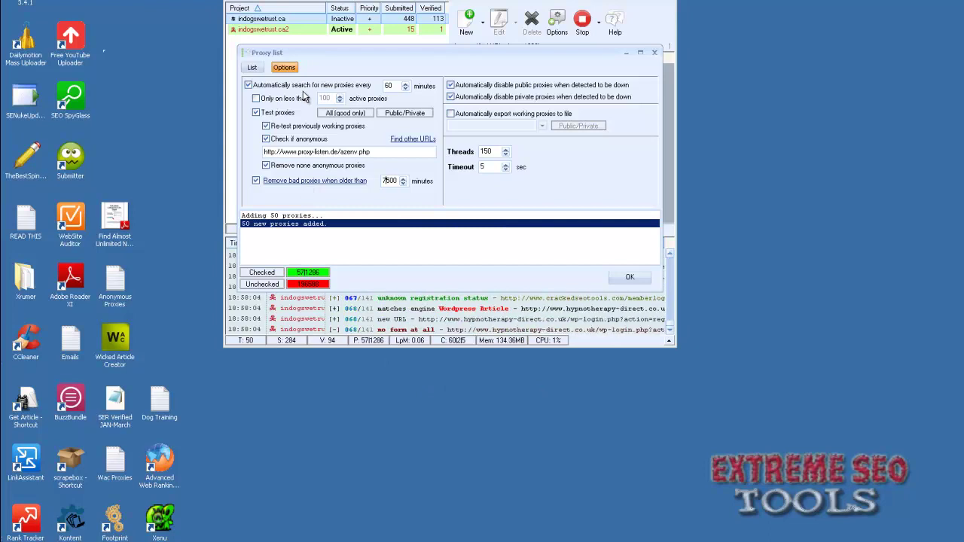
{"action": "left_click", "coordinate": [383, 153]}
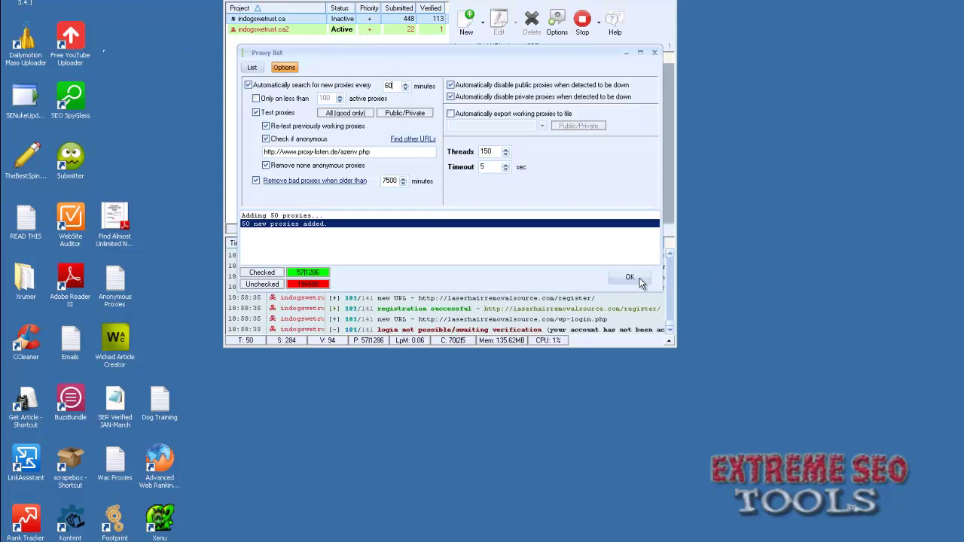
Examine the proxy source sites in the Proxy Finder from start to end, and close the proxy configuration with its settings accepted
{"action": "left_click", "coordinate": [252, 67]}
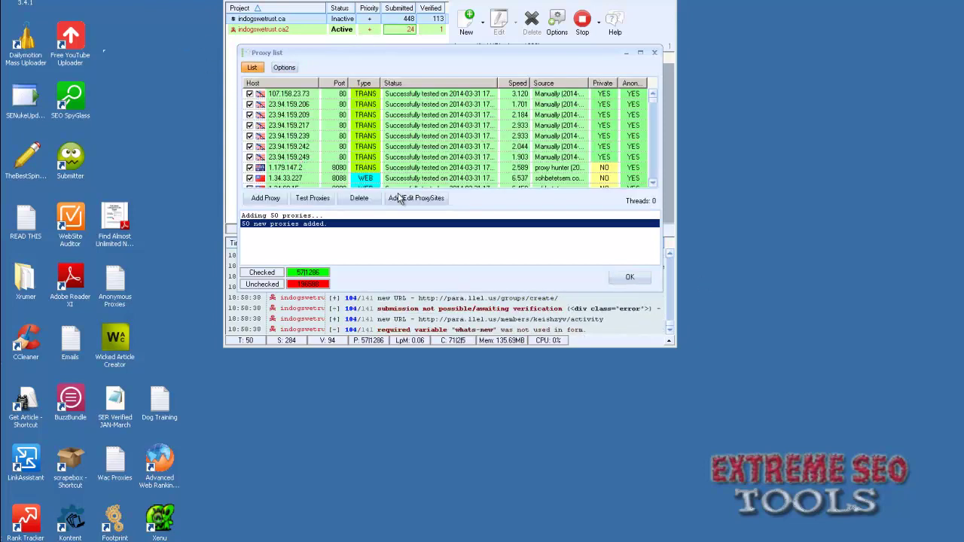
{"action": "left_click", "coordinate": [409, 198]}
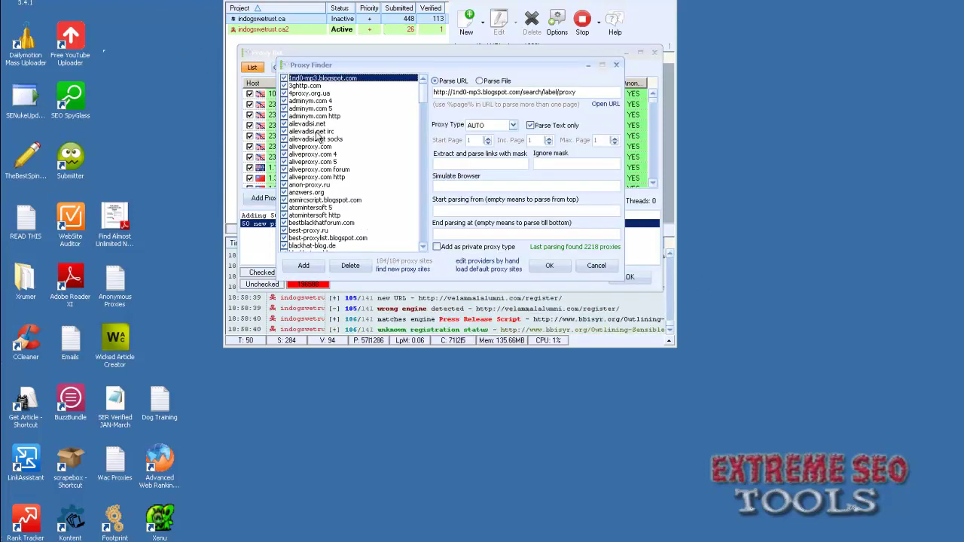
{"action": "right_click", "coordinate": [303, 146]}
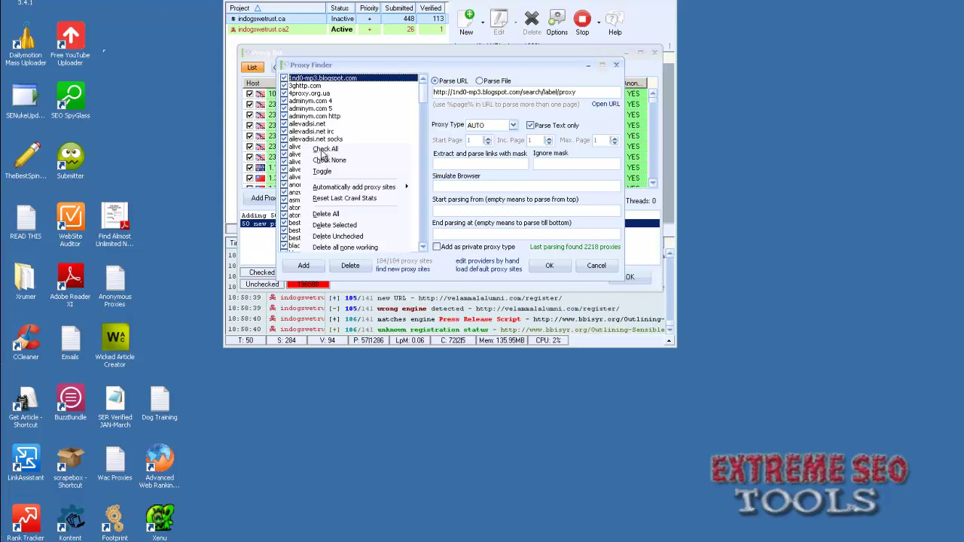
{"action": "left_click", "coordinate": [422, 110]}
{"action": "left_click_drag", "start_coordinate": [422, 109], "coordinate": [423, 234]}
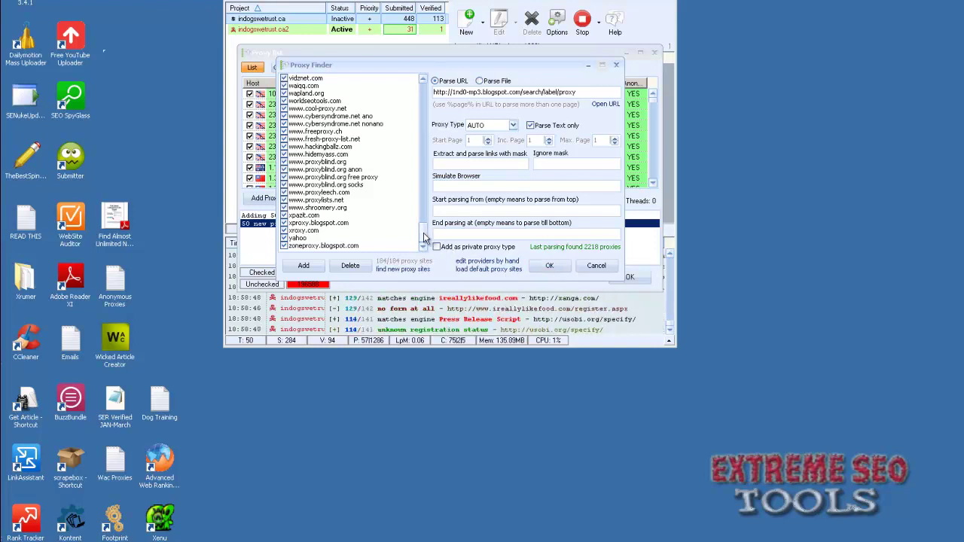
{"action": "left_click_drag", "start_coordinate": [423, 239], "coordinate": [437, 125]}
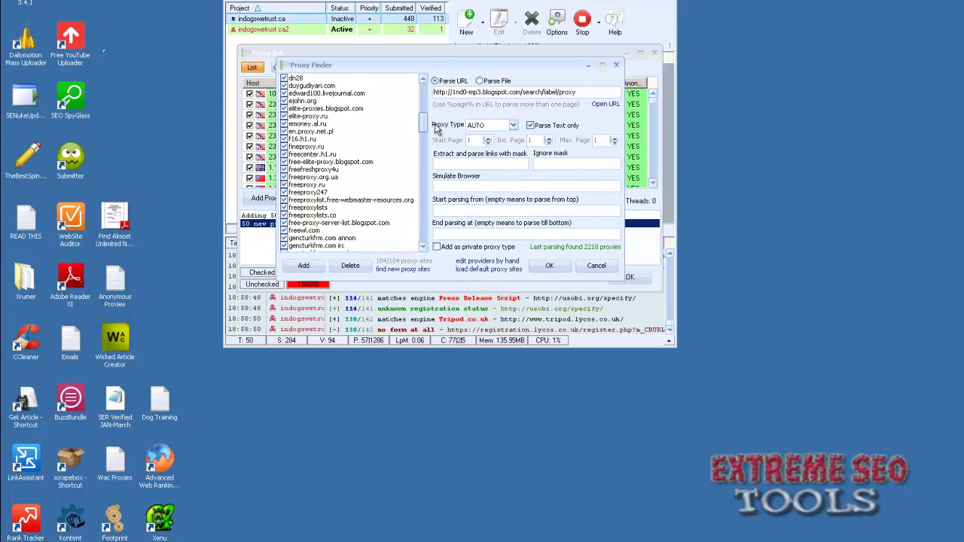
{"action": "left_click", "coordinate": [550, 266]}
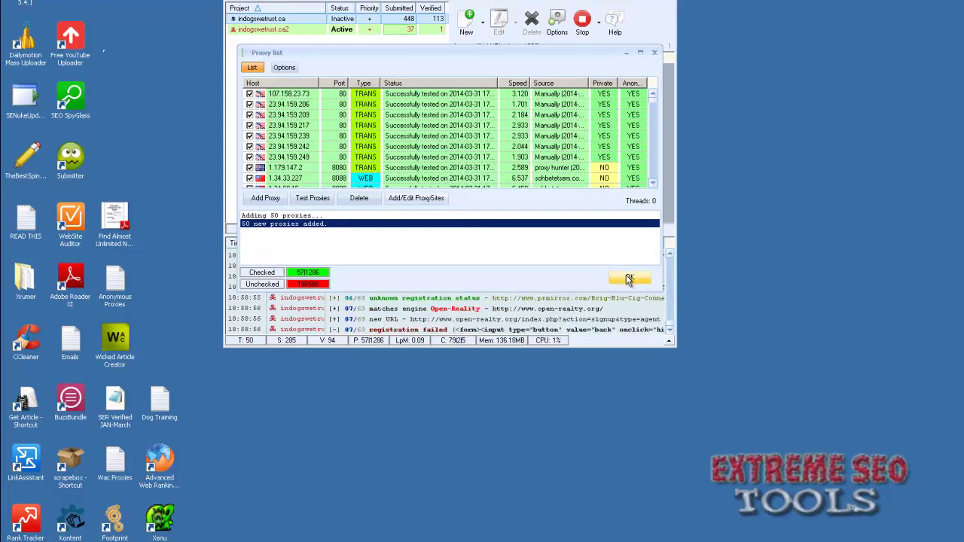
{"action": "left_click", "coordinate": [629, 280]}
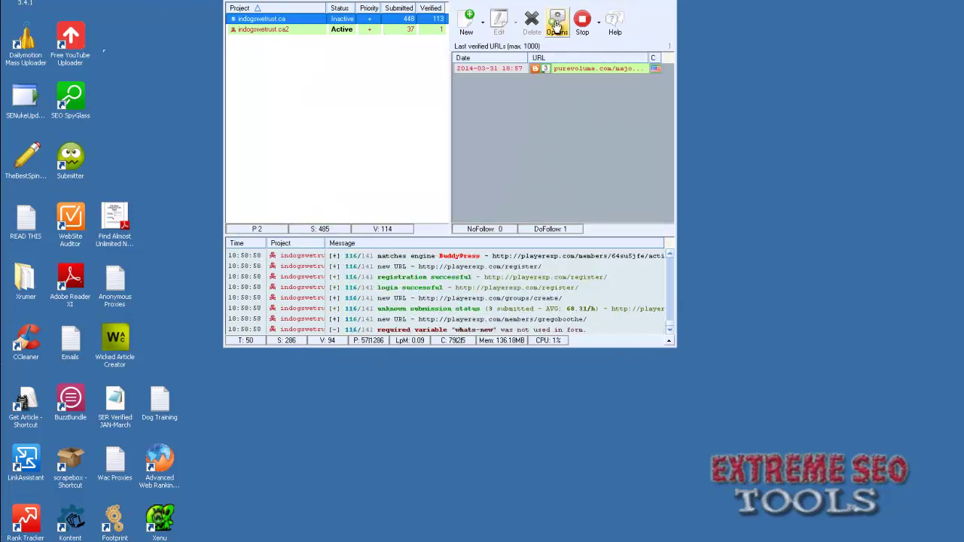
Open the captcha settings and examine the retry and login options of the GSA Captcha, SpamVilla and Death By Captcha services
{"action": "left_click", "coordinate": [557, 24]}
{"action": "left_click", "coordinate": [538, 155]}
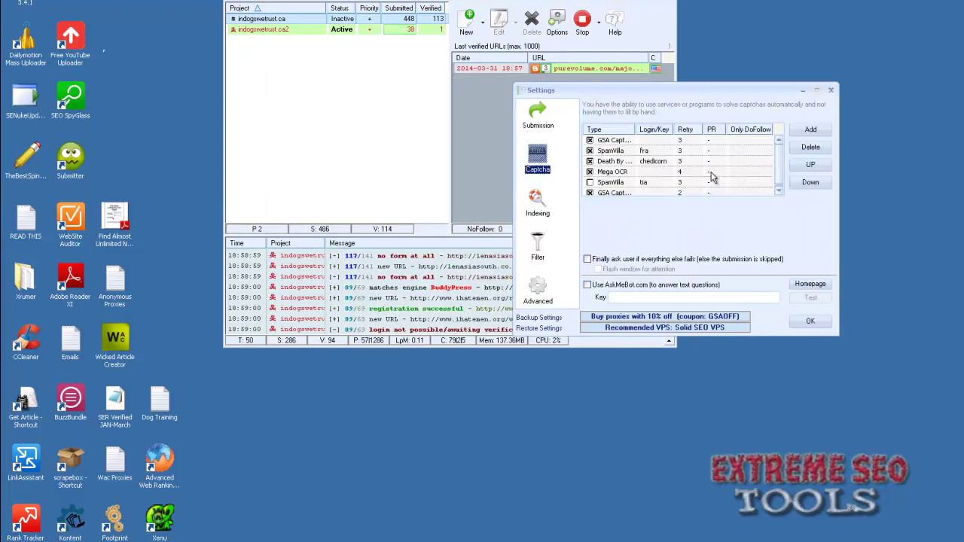
{"action": "left_click", "coordinate": [622, 142]}
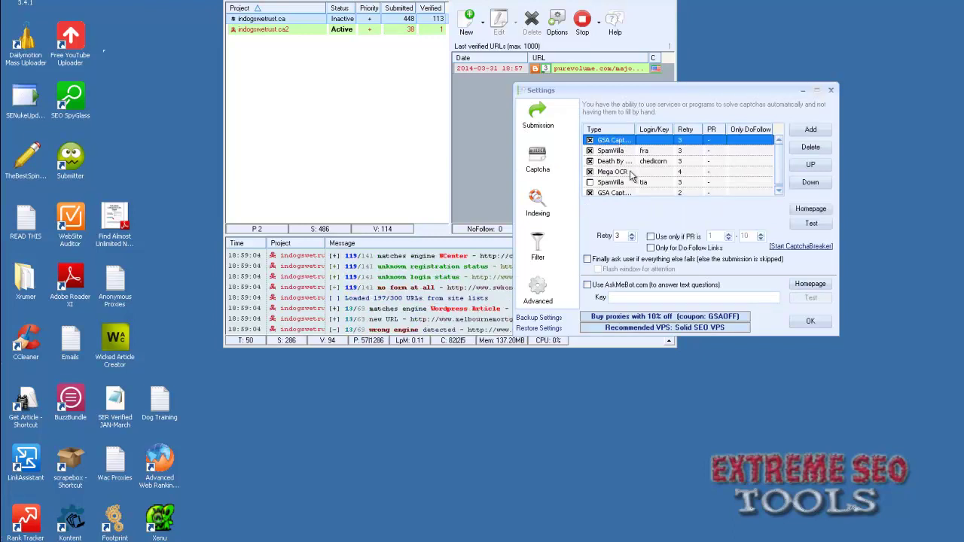
{"action": "left_click", "coordinate": [622, 236]}
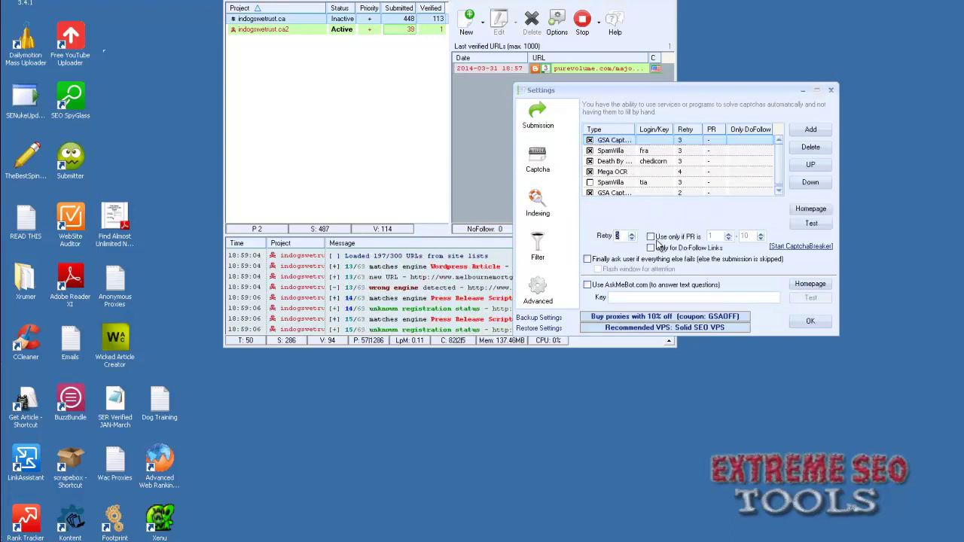
{"action": "left_click", "coordinate": [612, 151]}
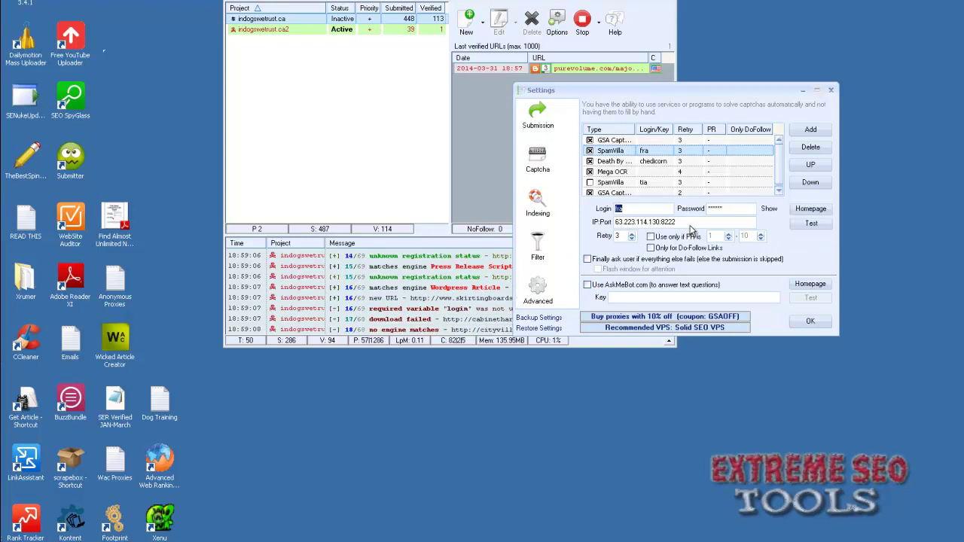
{"action": "double_click", "coordinate": [616, 221]}
{"action": "left_click", "coordinate": [634, 211]}
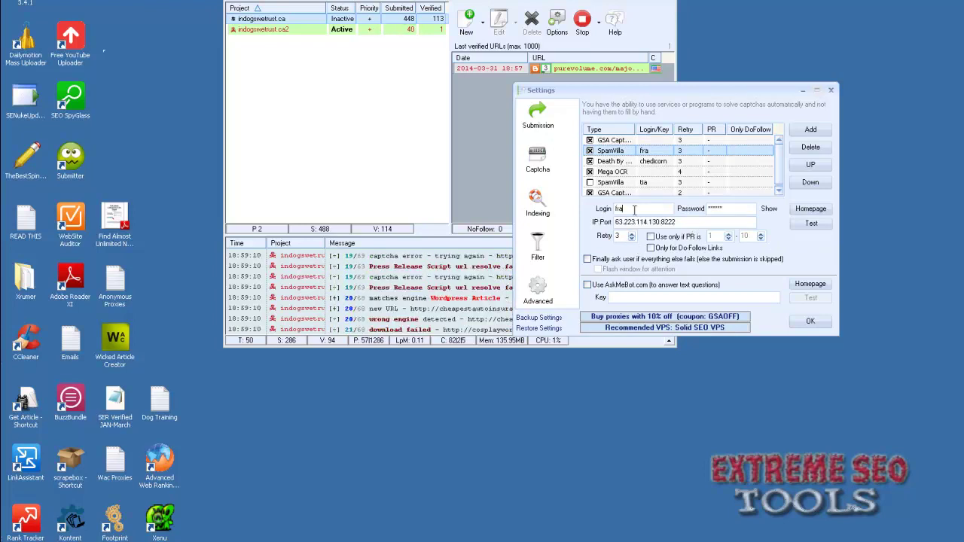
{"action": "left_click", "coordinate": [626, 164]}
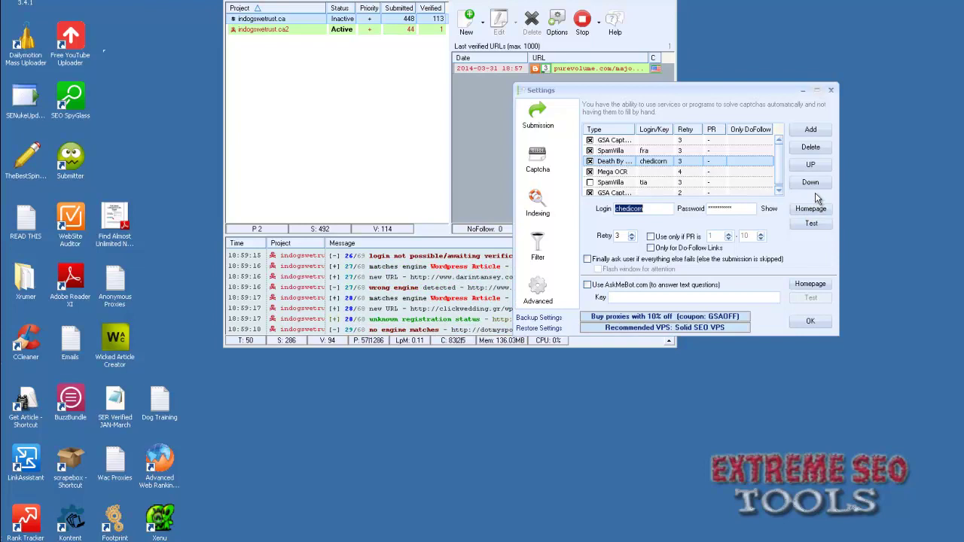
Move Mega OCR to second place in the captcha service order, set its retries to 3 and accept the settings
{"action": "left_click", "coordinate": [630, 172]}
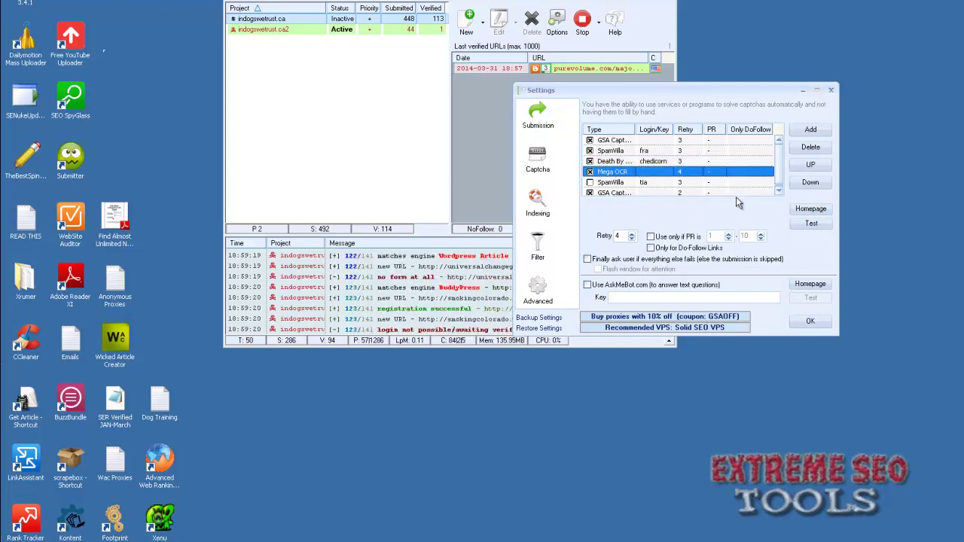
{"action": "left_click", "coordinate": [809, 164]}
{"action": "left_click", "coordinate": [808, 164]}
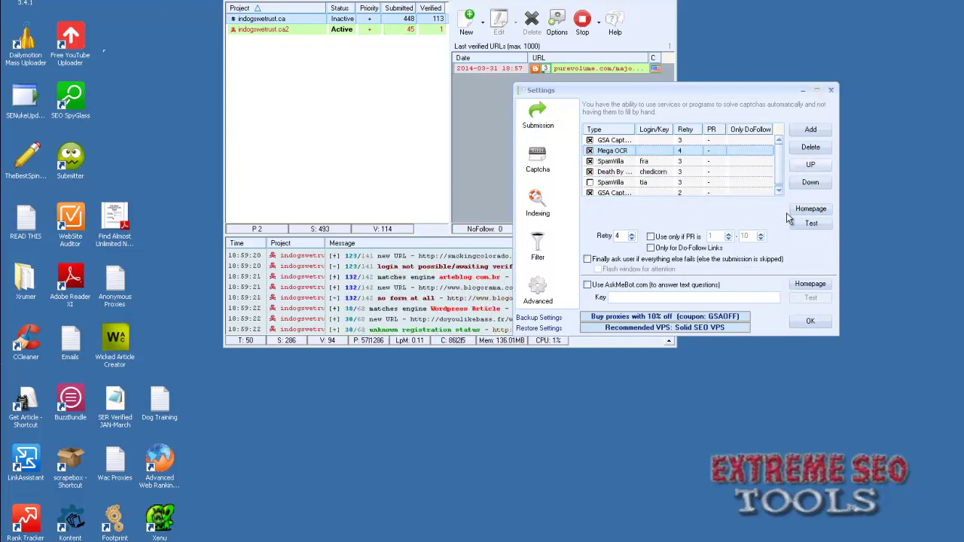
{"action": "left_click", "coordinate": [631, 239]}
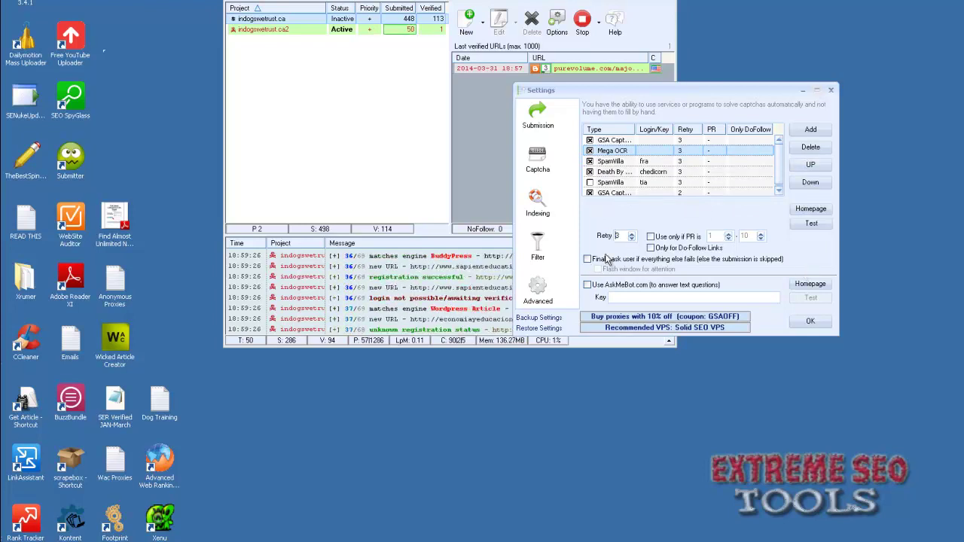
{"action": "left_click", "coordinate": [629, 172]}
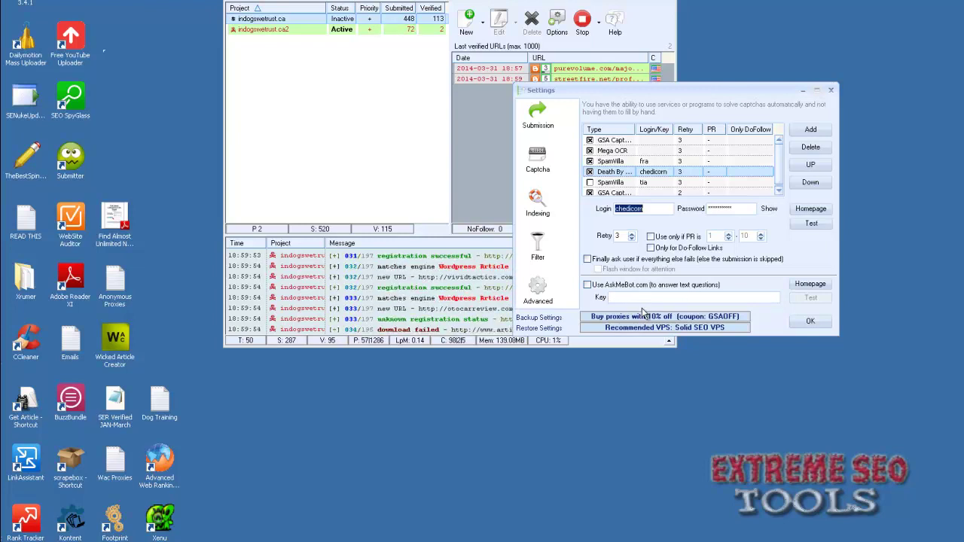
{"action": "left_click", "coordinate": [772, 173]}
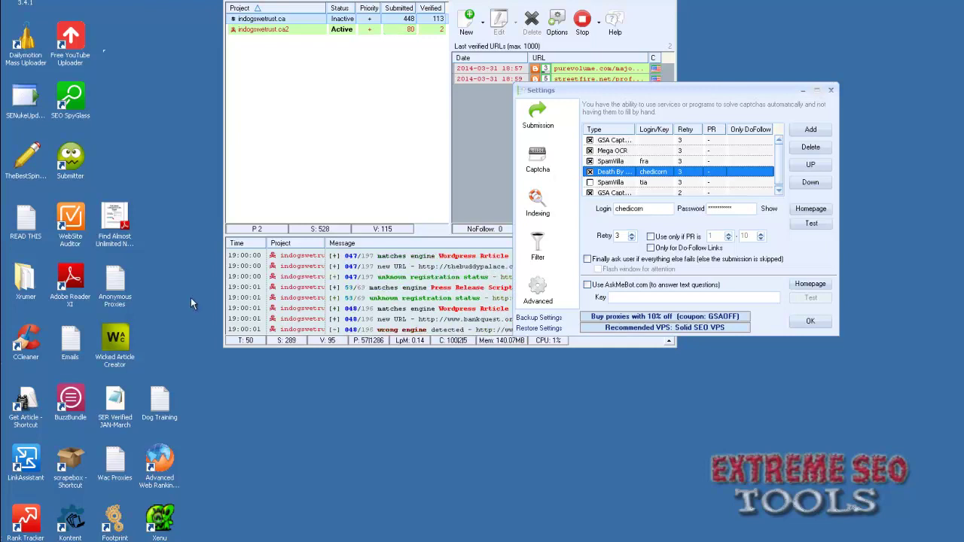
{"action": "left_click", "coordinate": [811, 321]}
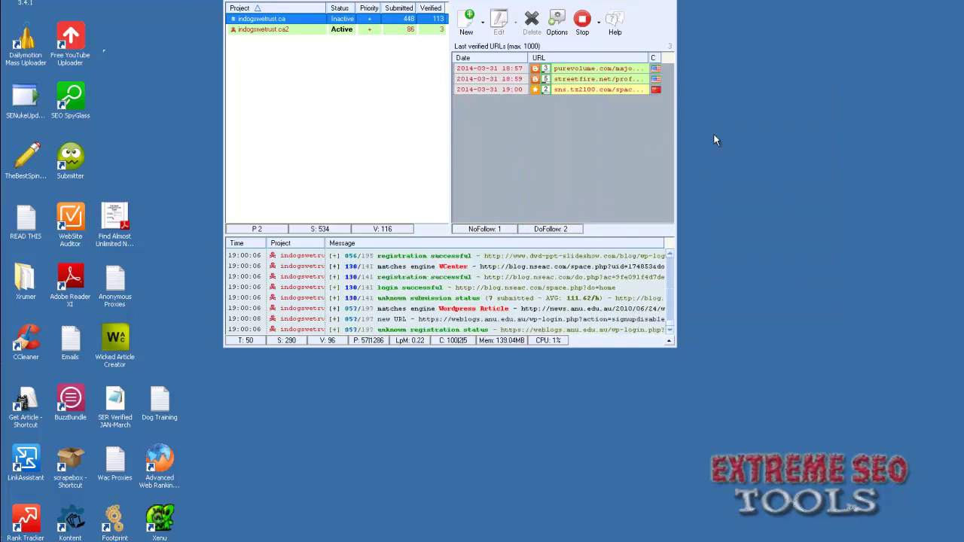
Open the verified Postbit link in the browser and look through the published dog training article with its image and inserted links
{"action": "double_click", "coordinate": [577, 70]}
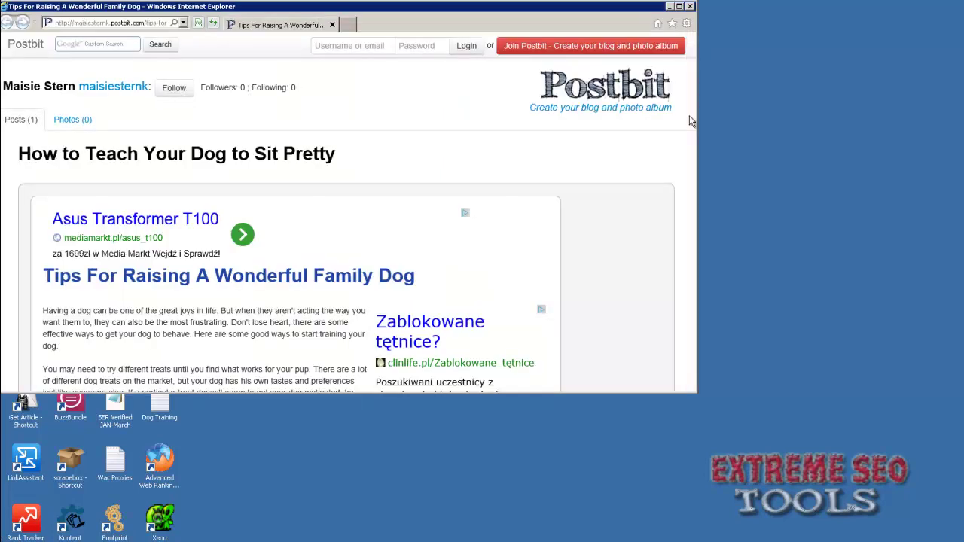
{"action": "left_click_drag", "start_coordinate": [691, 128], "coordinate": [691, 168]}
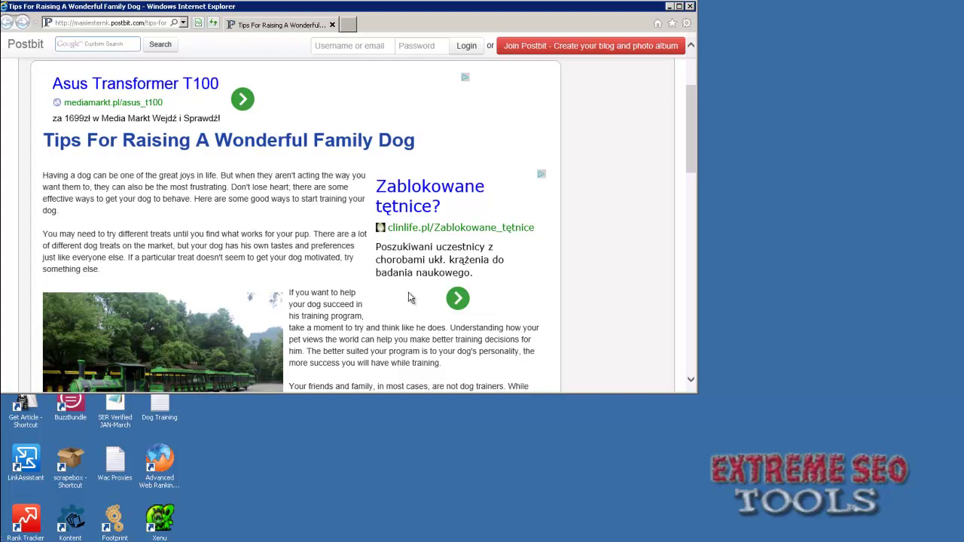
{"action": "scroll", "coordinate": [394, 300], "scroll_direction": "down", "scroll_amount": 1}
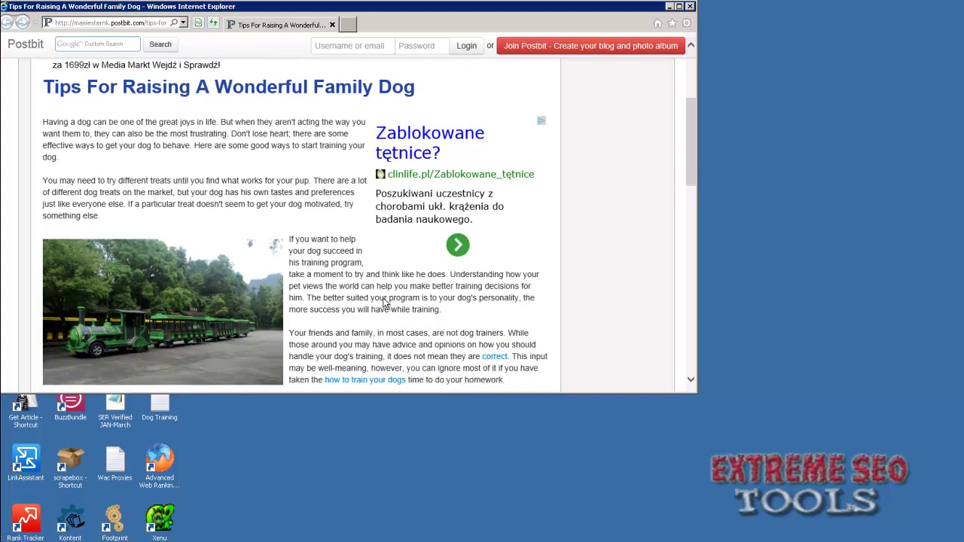
{"action": "scroll", "coordinate": [382, 318], "scroll_direction": "down", "scroll_amount": 3}
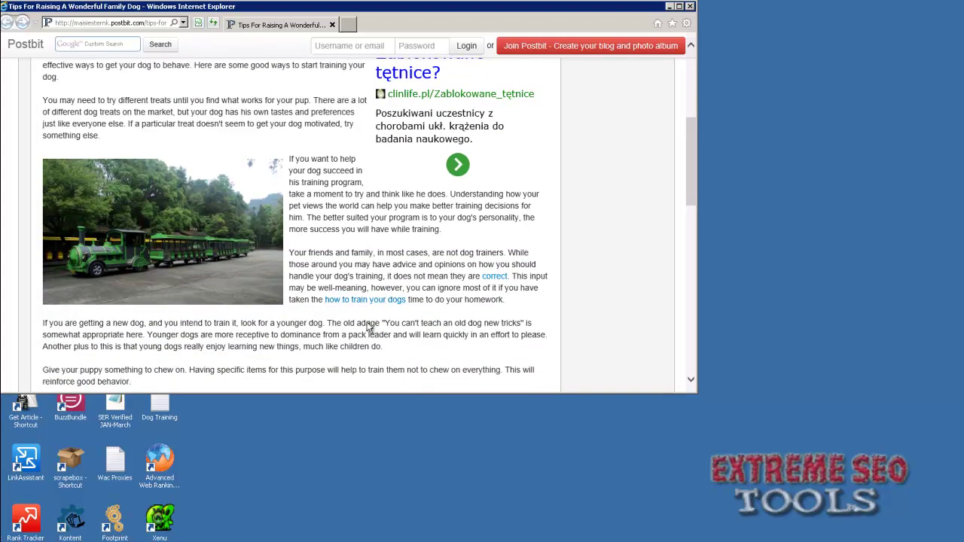
Check the target of the article's "correct" link in a new browser tab, and return to the article's image and keyword link
{"action": "right_click", "coordinate": [495, 281]}
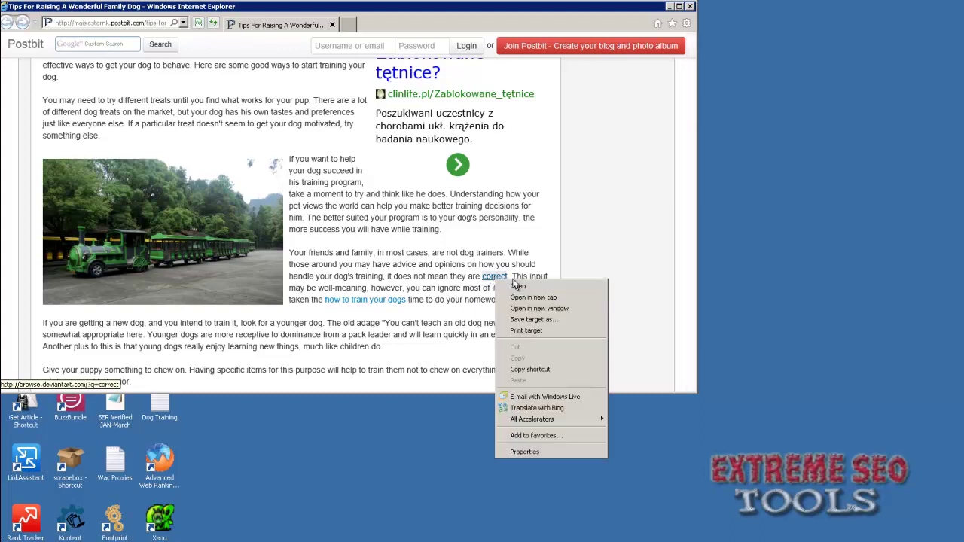
{"action": "left_click", "coordinate": [523, 296]}
{"action": "left_click", "coordinate": [365, 29]}
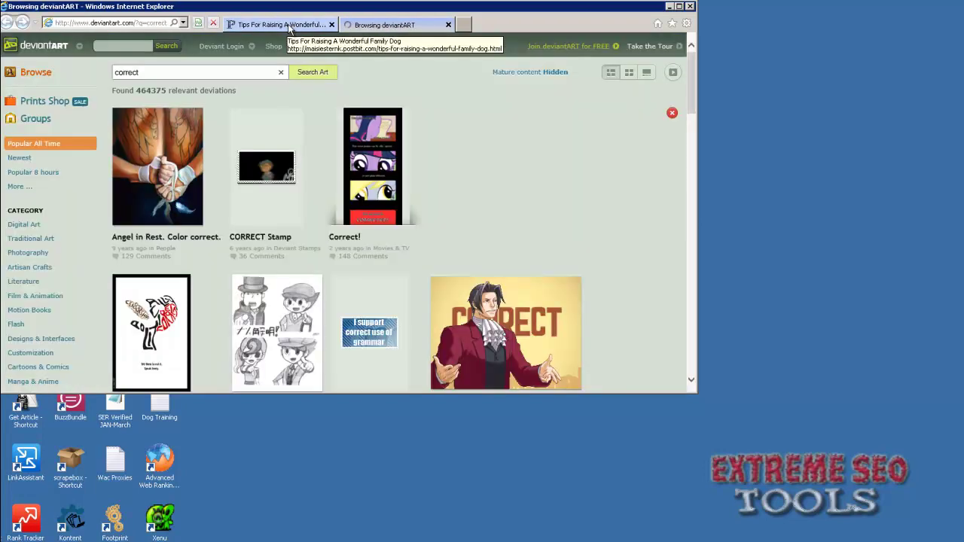
{"action": "left_click", "coordinate": [290, 27]}
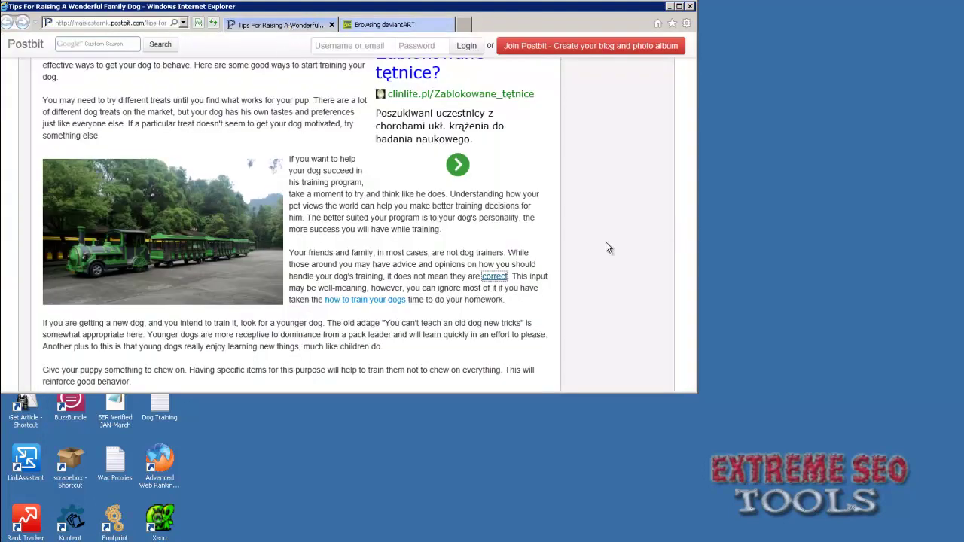
{"action": "scroll", "coordinate": [499, 299], "scroll_direction": "down", "scroll_amount": 1}
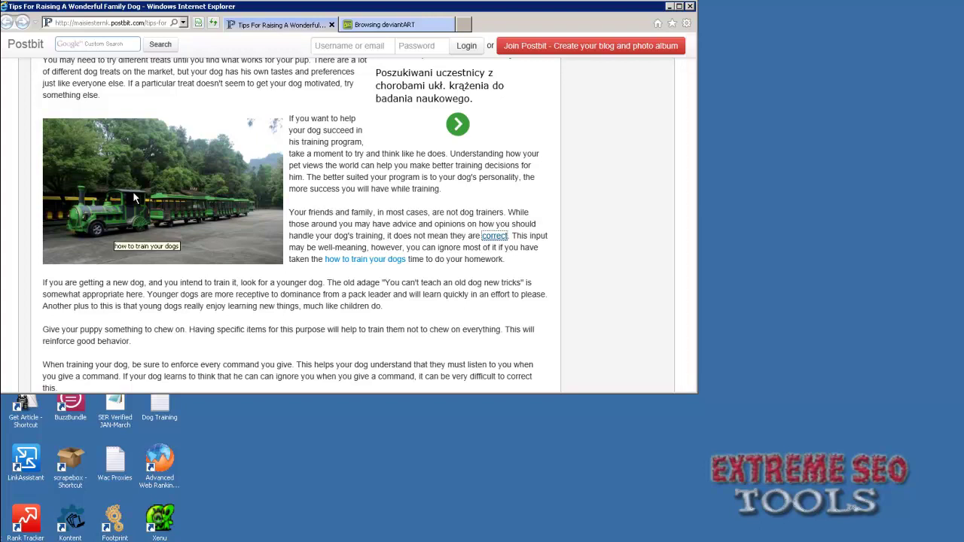
Switch back to GSA Search Engine Ranker and turn off random images related to the article for the indogswetrust.ca2 project
{"action": "key", "text": "alt+Tab"}
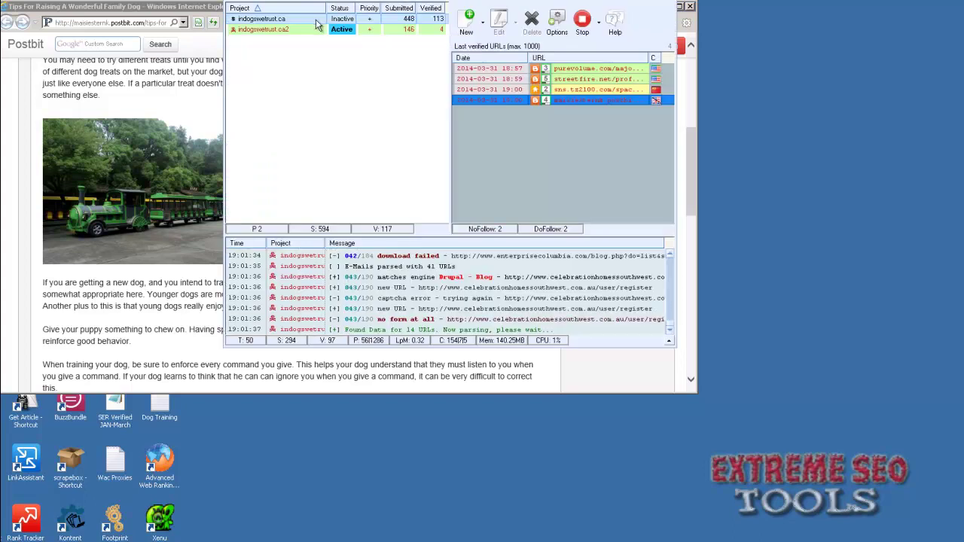
{"action": "double_click", "coordinate": [297, 31]}
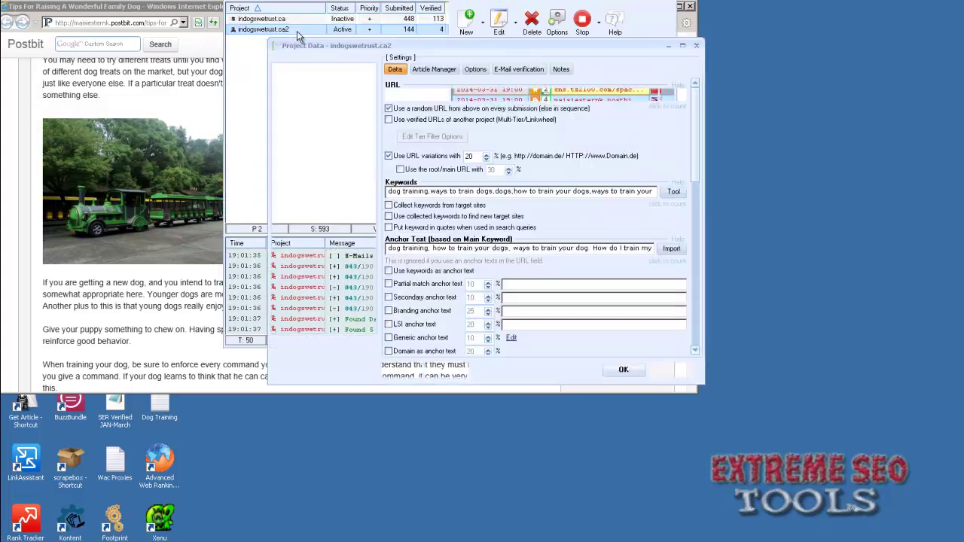
{"action": "left_click", "coordinate": [435, 69]}
{"action": "left_click", "coordinate": [390, 321]}
{"action": "left_click", "coordinate": [390, 321]}
{"action": "left_click", "coordinate": [568, 307]}
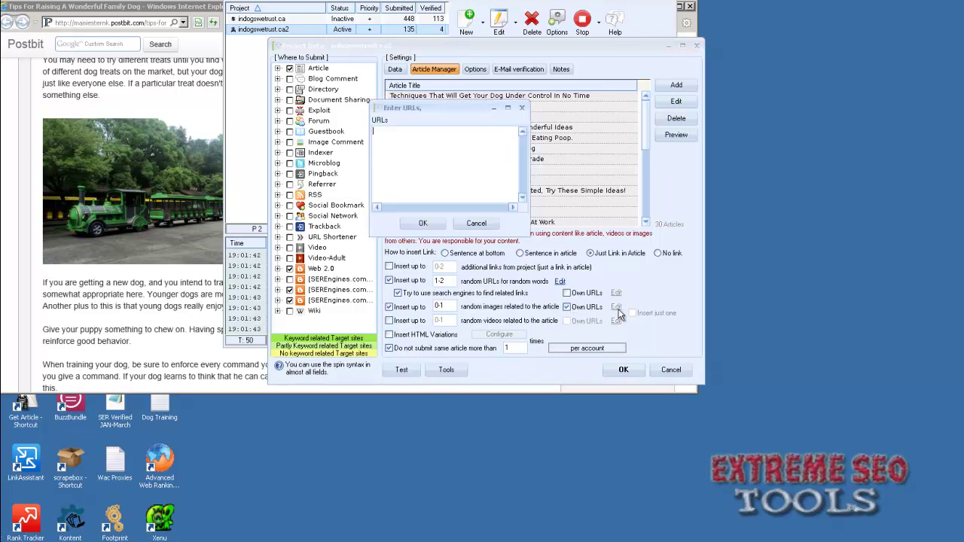
{"action": "left_click", "coordinate": [476, 223]}
{"action": "left_click", "coordinate": [389, 306]}
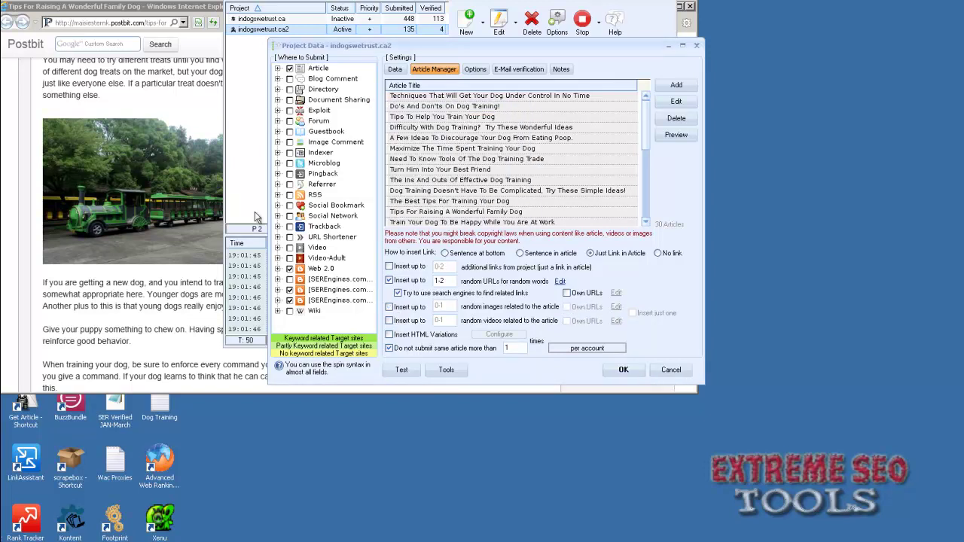
Review the published Postbit article once more, minimize the browser and save the indogswetrust.ca2 project settings
{"action": "left_click", "coordinate": [93, 304]}
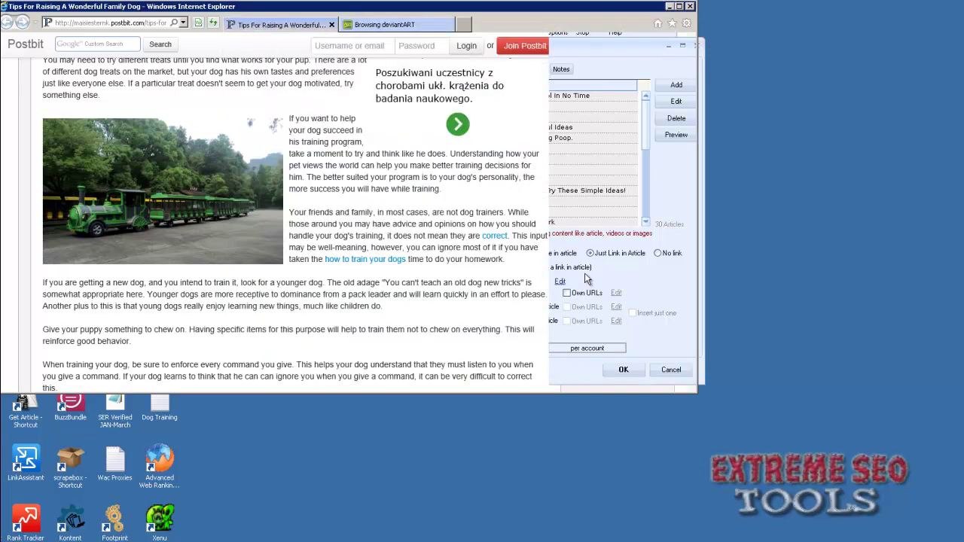
{"action": "left_click_drag", "start_coordinate": [691, 186], "coordinate": [681, 121]}
{"action": "scroll", "coordinate": [689, 255], "scroll_direction": "down", "scroll_amount": 3}
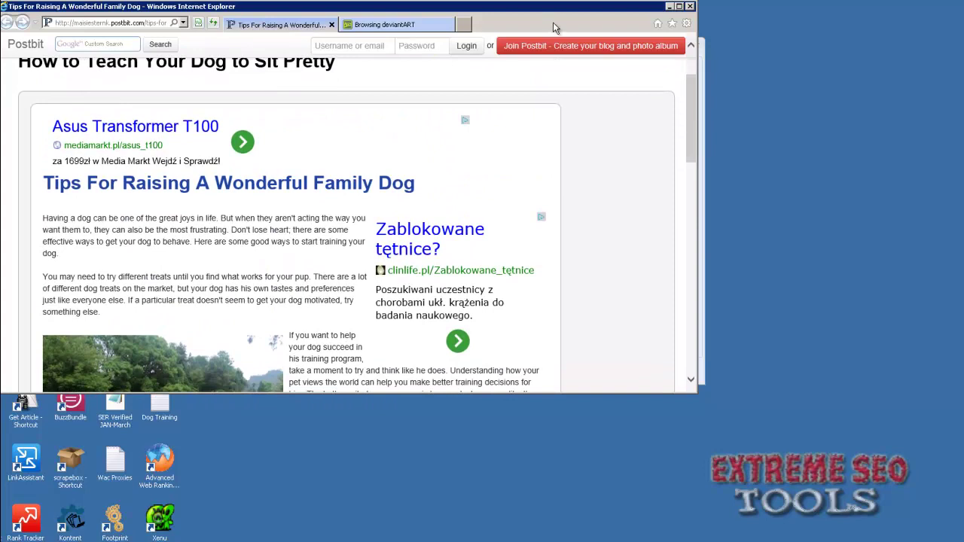
{"action": "left_click", "coordinate": [669, 6]}
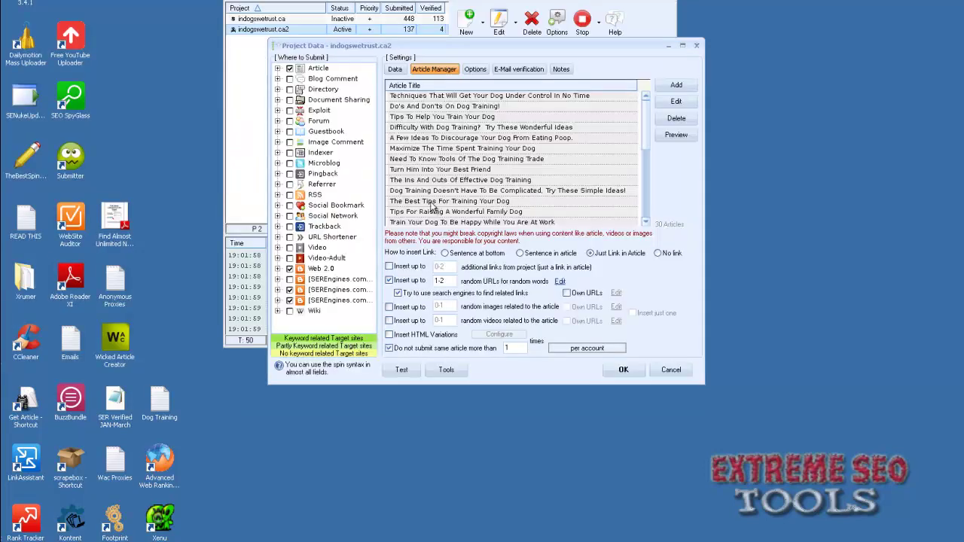
{"action": "left_click", "coordinate": [624, 370]}
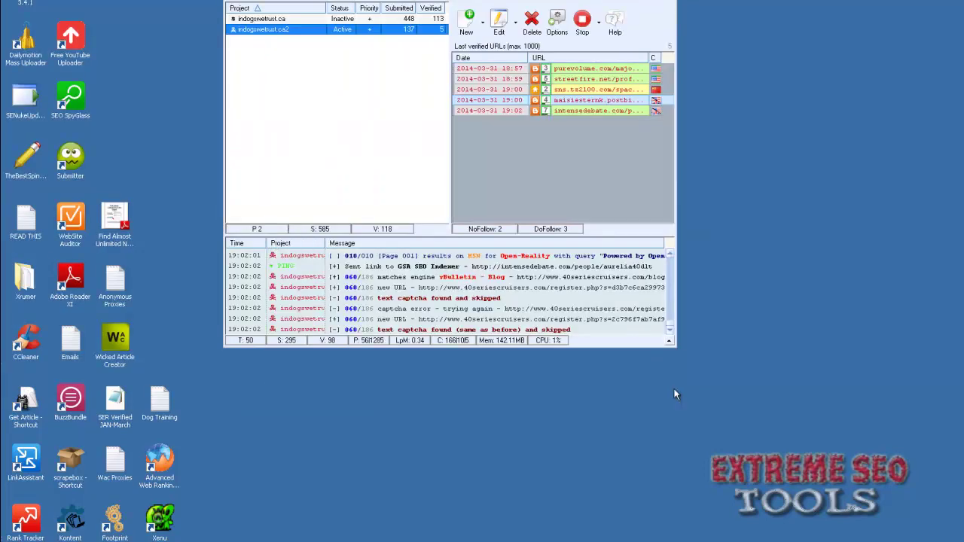
Open the verified PureVolume link in the browser, look through the published dog training article and minimize the browser
{"action": "double_click", "coordinate": [602, 106]}
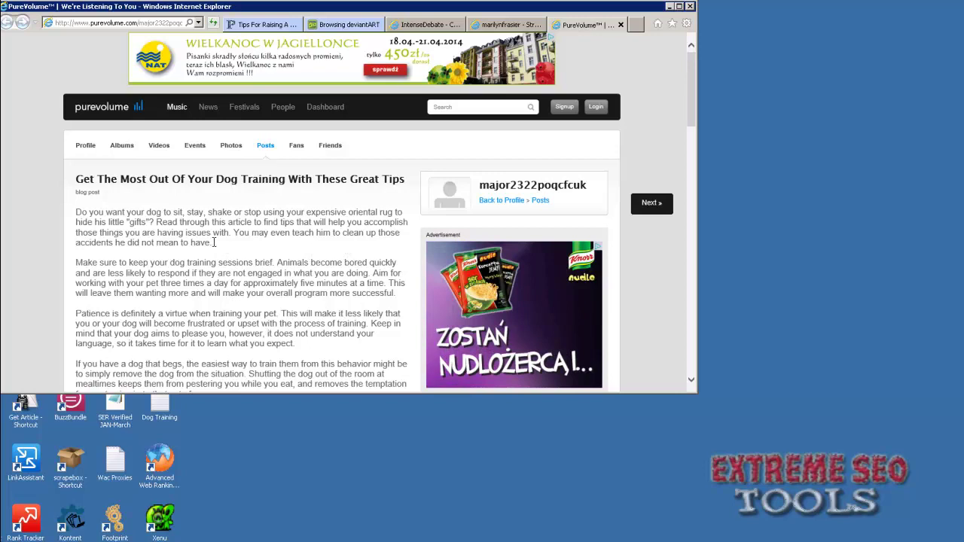
{"action": "left_click_drag", "start_coordinate": [687, 139], "coordinate": [702, 220]}
{"action": "left_click", "coordinate": [694, 120]}
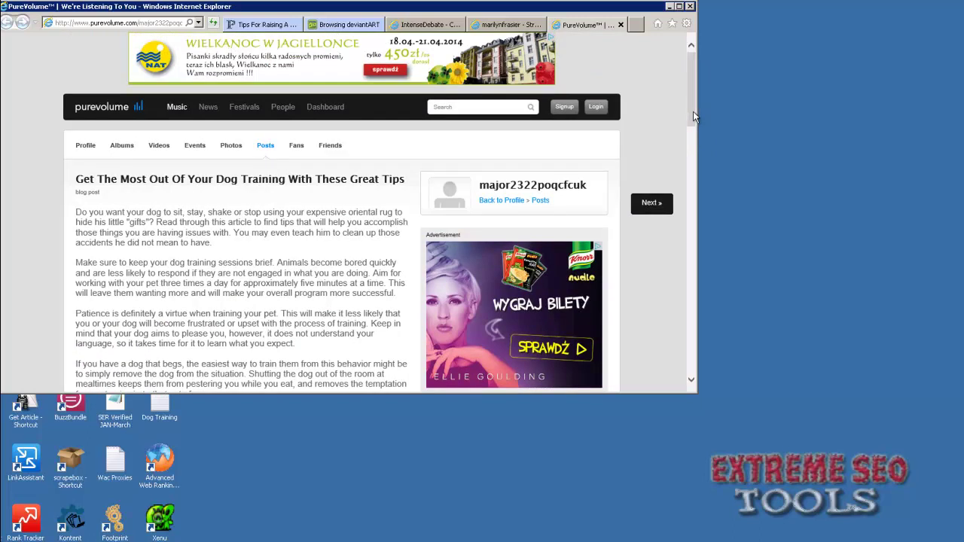
{"action": "left_click", "coordinate": [669, 7]}
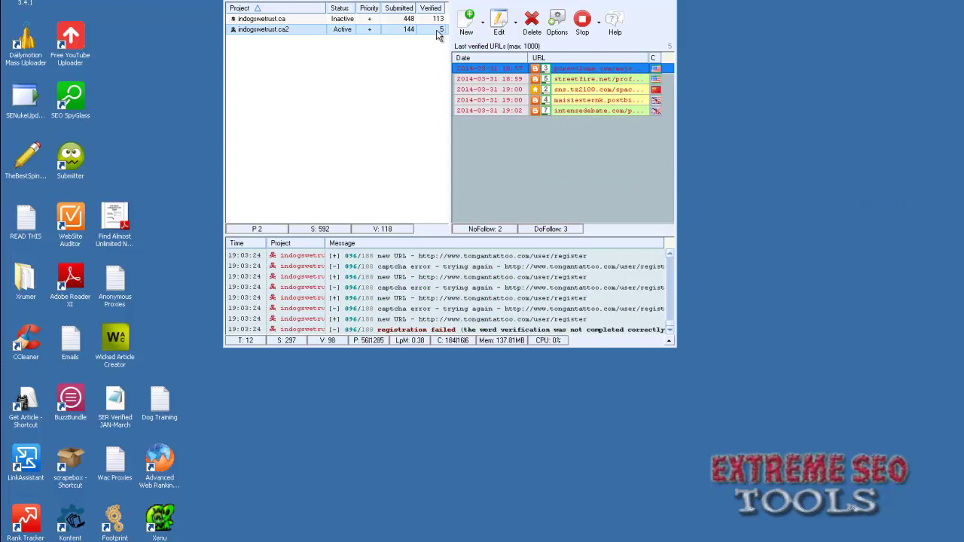
Show the list of verified URLs for the indogswetrust.ca2 project, review the links and close the list
{"action": "mouse_move", "coordinate": [440, 35]}
{"action": "right_click", "coordinate": [306, 29]}
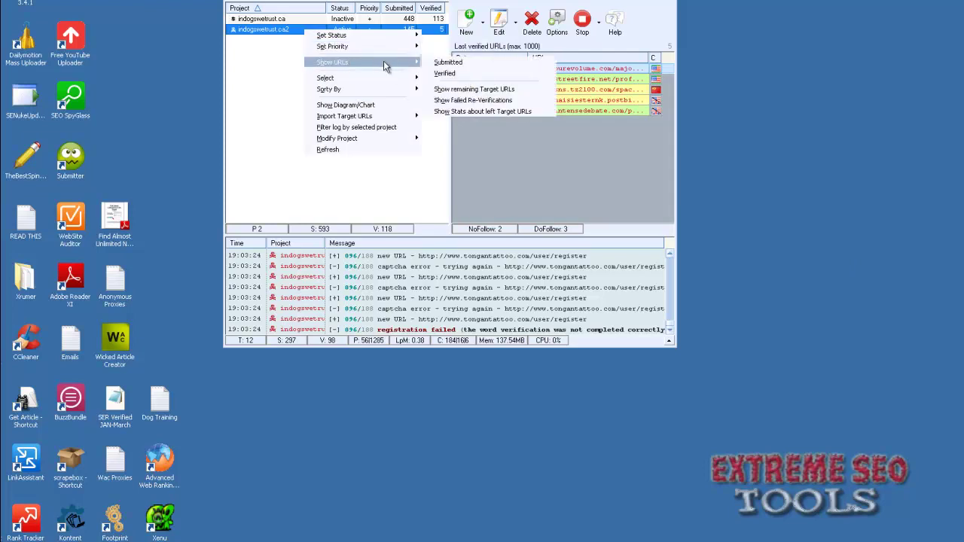
{"action": "left_click", "coordinate": [452, 77]}
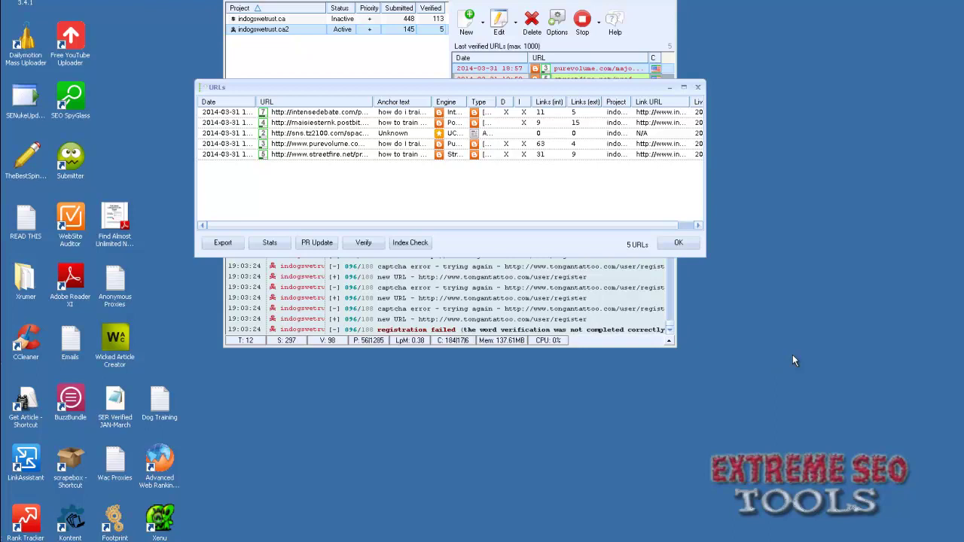
{"action": "left_click", "coordinate": [678, 242]}
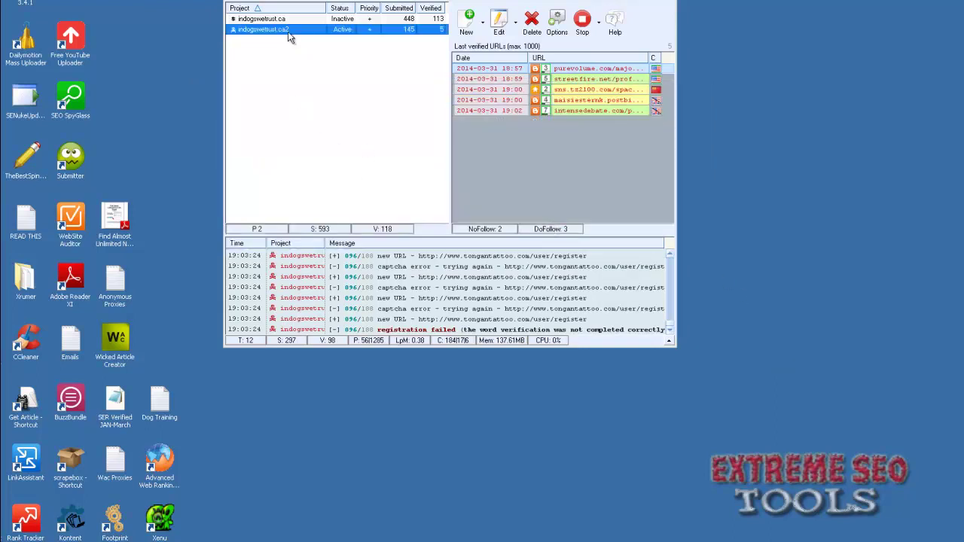
Create a new project that uses the verified URLs of indogswetrust.ca2 as its link targets
{"action": "left_click", "coordinate": [470, 27]}
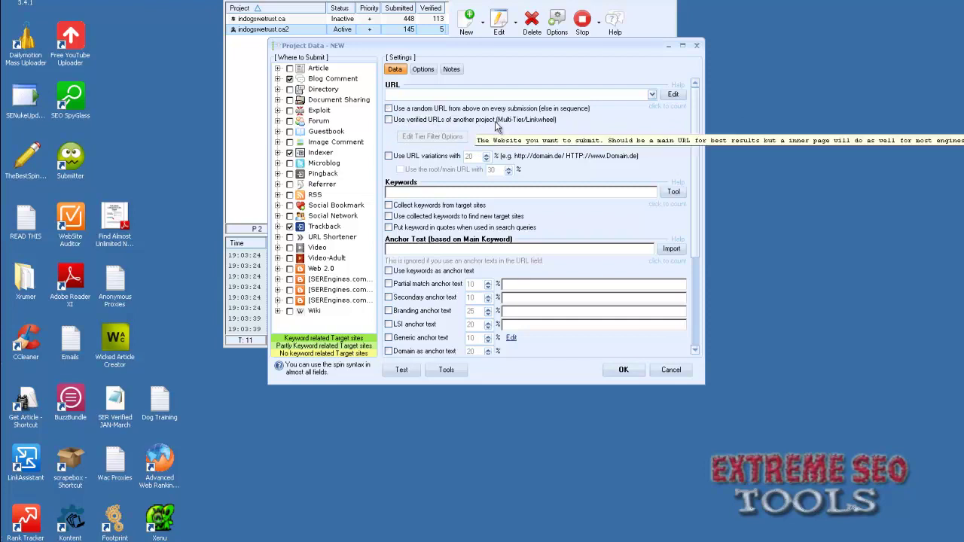
{"action": "left_click", "coordinate": [389, 120]}
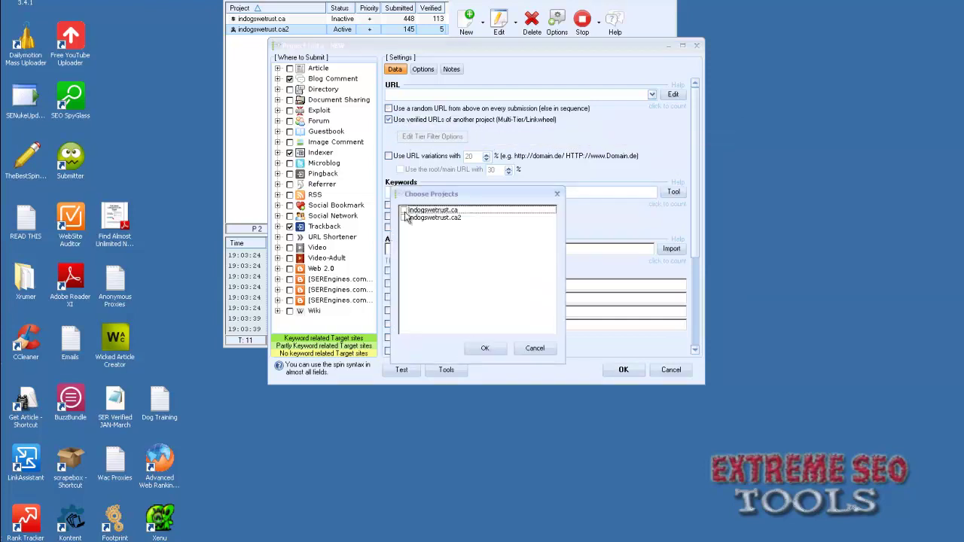
{"action": "left_click", "coordinate": [405, 218]}
{"action": "left_click", "coordinate": [484, 347]}
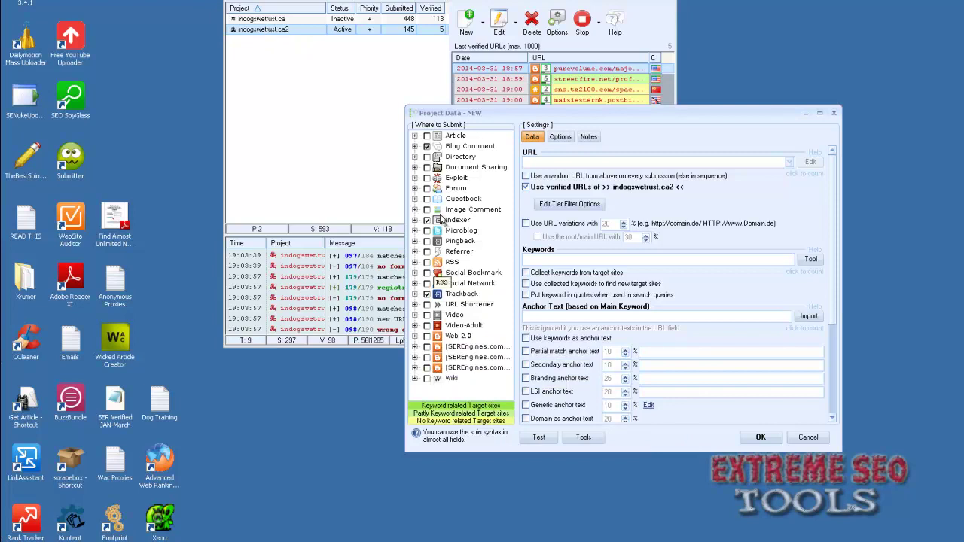
Set the new project to submit to Article, Blog Comment and Social Bookmark sites, turn off Indexer and Trackback, and inspect the Exploit engines
{"action": "left_click", "coordinate": [427, 145]}
{"action": "left_click", "coordinate": [427, 145]}
{"action": "left_click", "coordinate": [427, 135]}
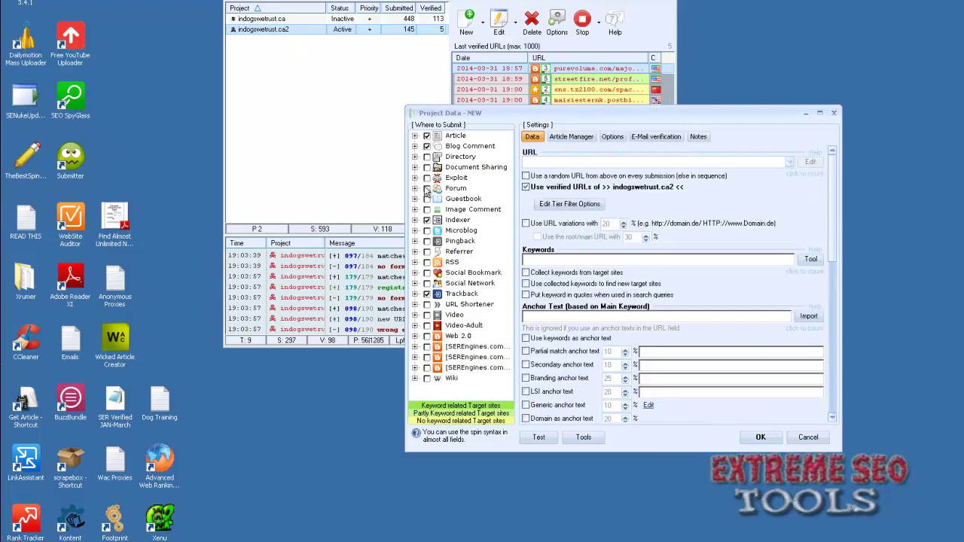
{"action": "left_click", "coordinate": [426, 220]}
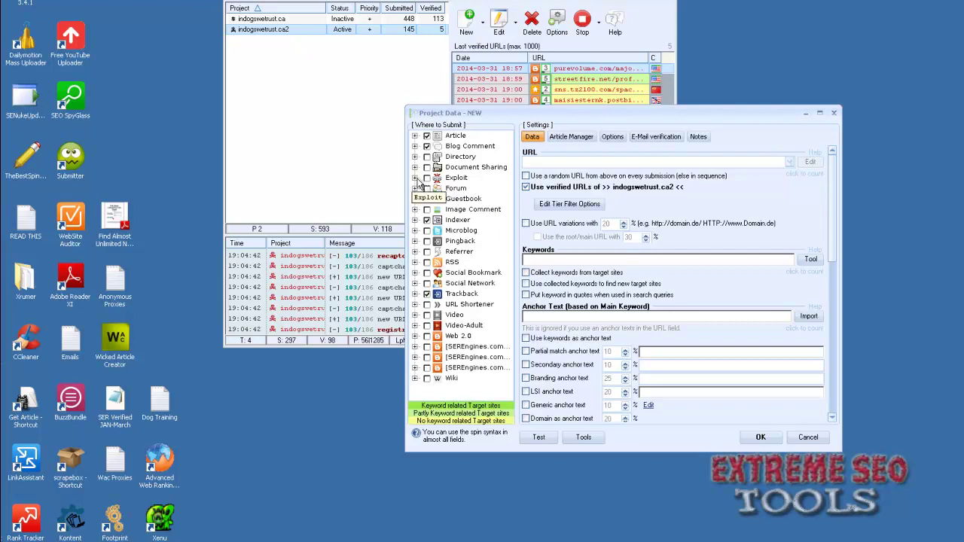
{"action": "left_click", "coordinate": [415, 177]}
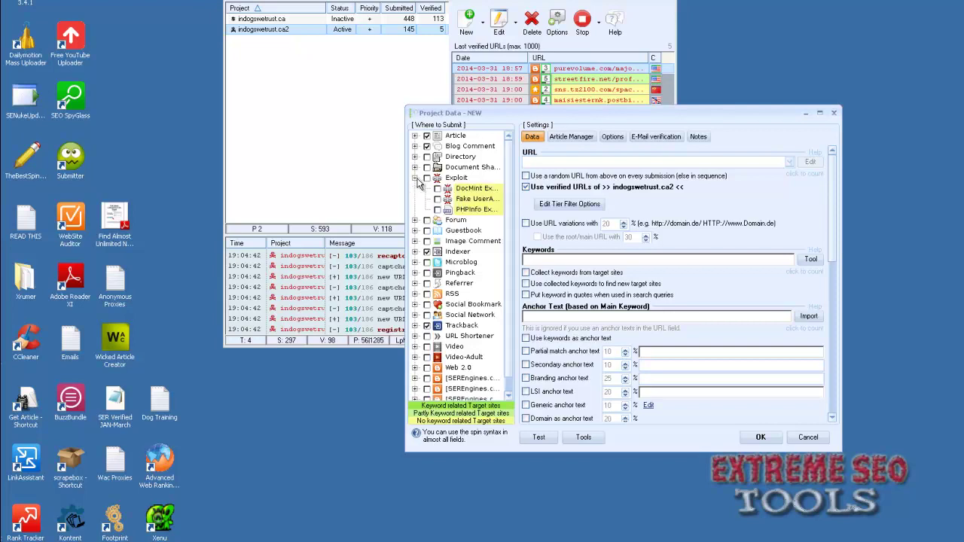
{"action": "left_click", "coordinate": [415, 178]}
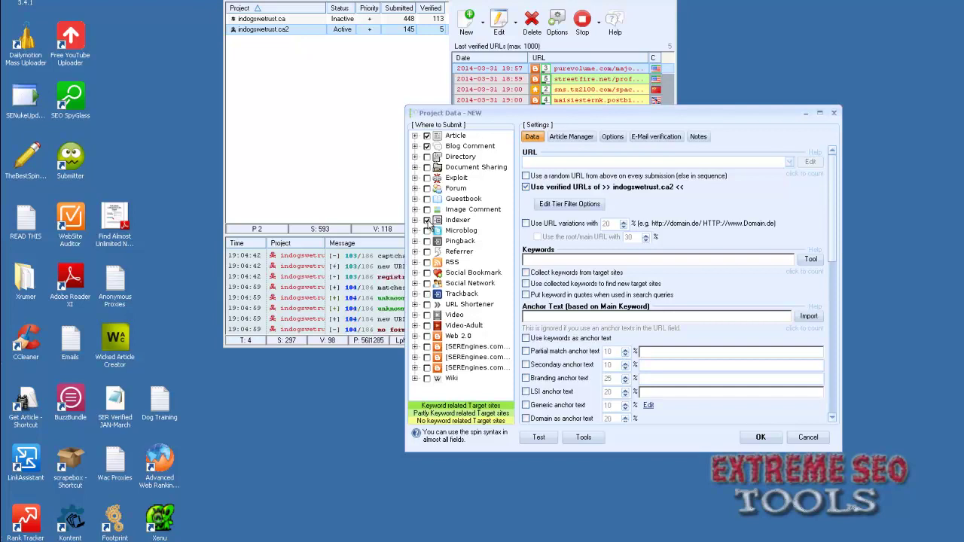
{"action": "left_click", "coordinate": [427, 274]}
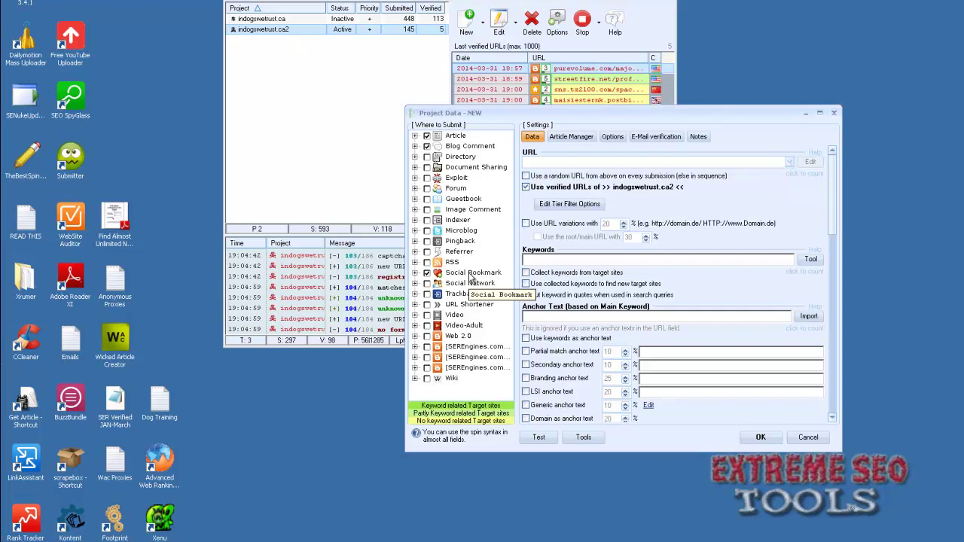
{"action": "mouse_move", "coordinate": [467, 219]}
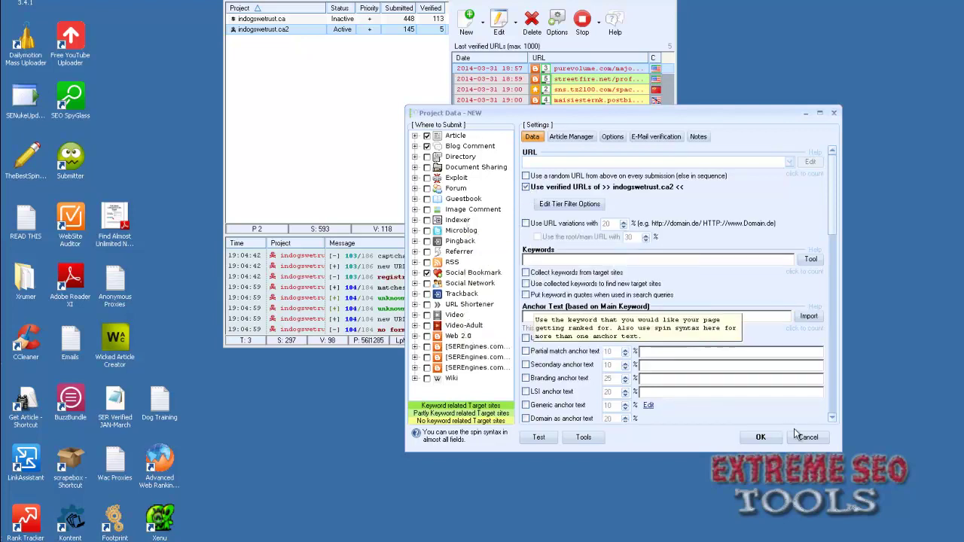
Switch to the Bulletproof VPS website and view the SEO Tools VPS plans
{"action": "key", "text": "Return"}
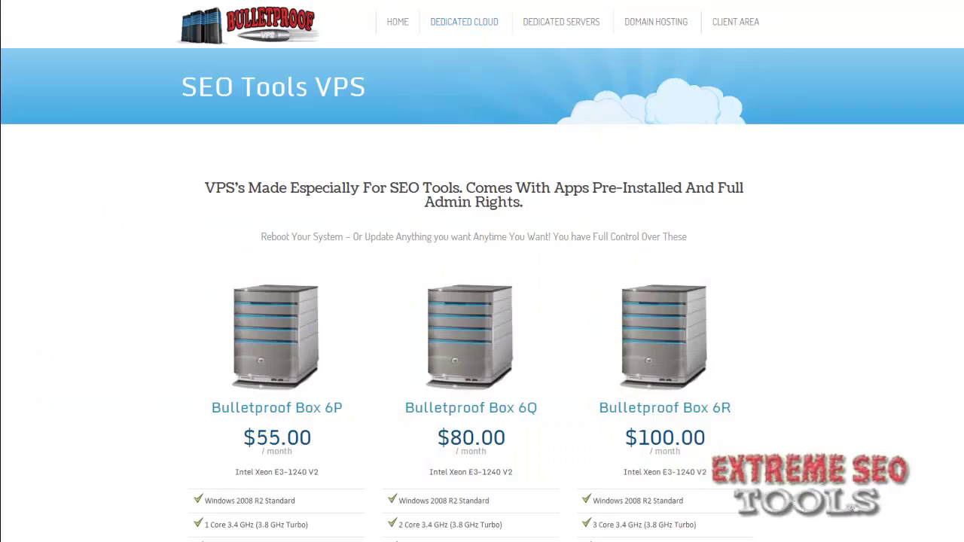
{"action": "scroll", "coordinate": [482, 271], "scroll_direction": "up", "scroll_amount": 1}
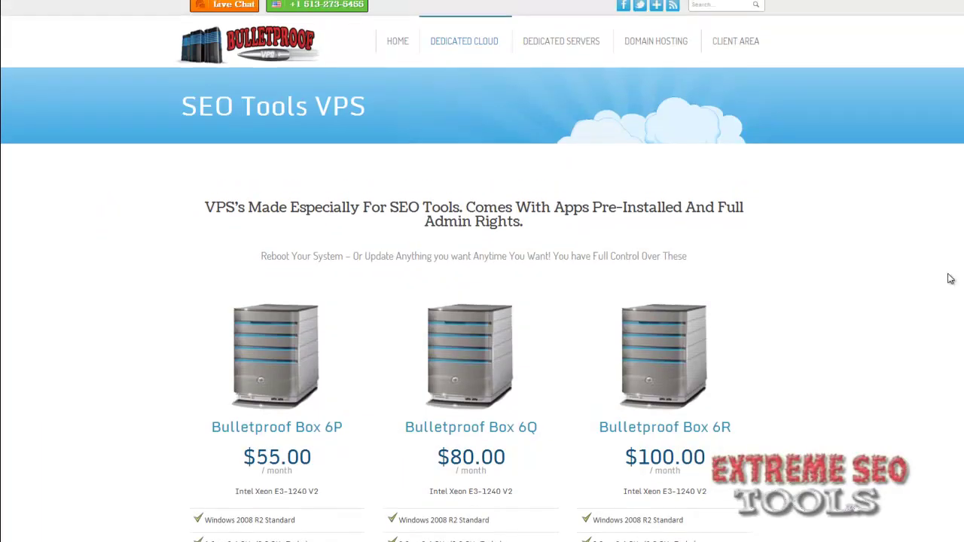